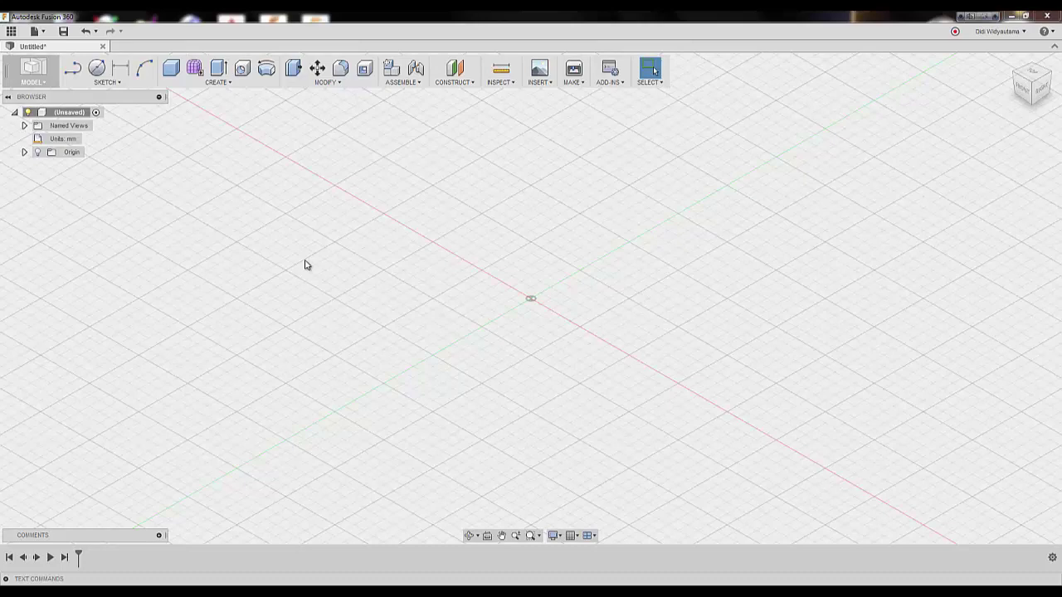
Start a sketch on the front (XZ) origin plane and begin a line at the origin.
click(73, 68)
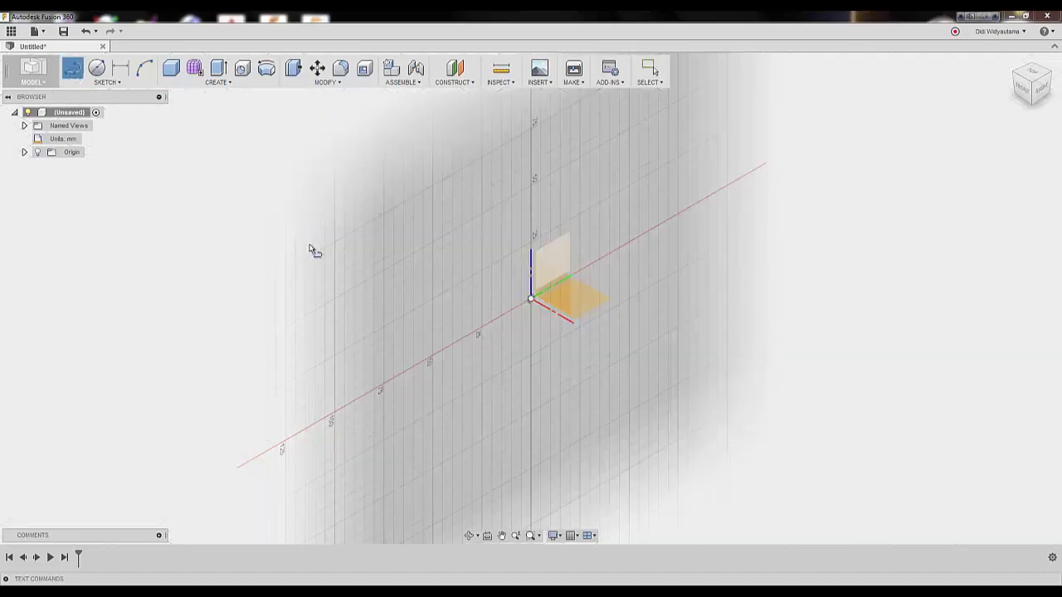
click(552, 286)
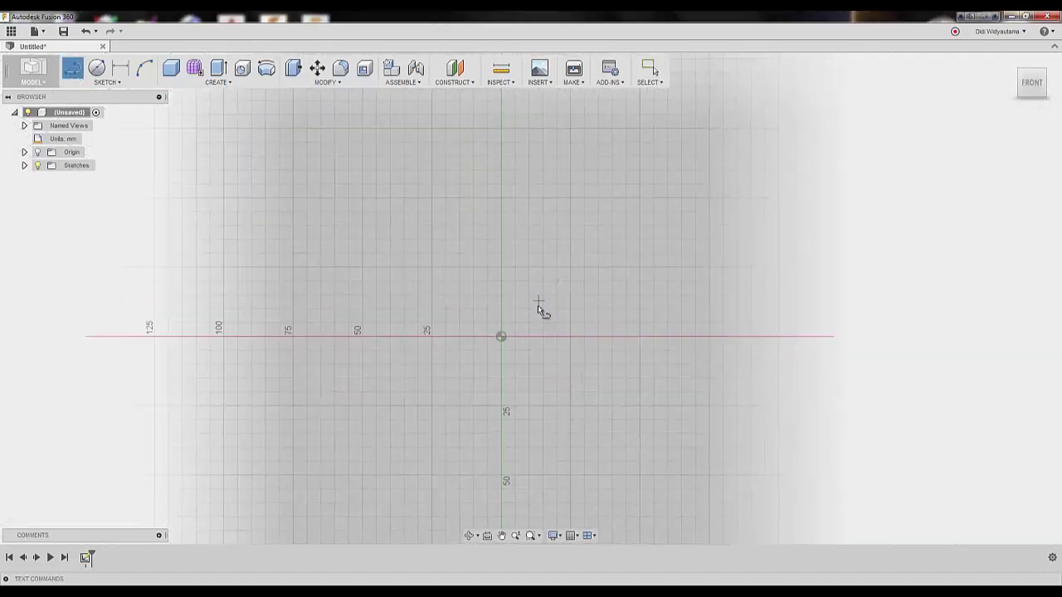
middle_drag(529, 368, 535, 407)
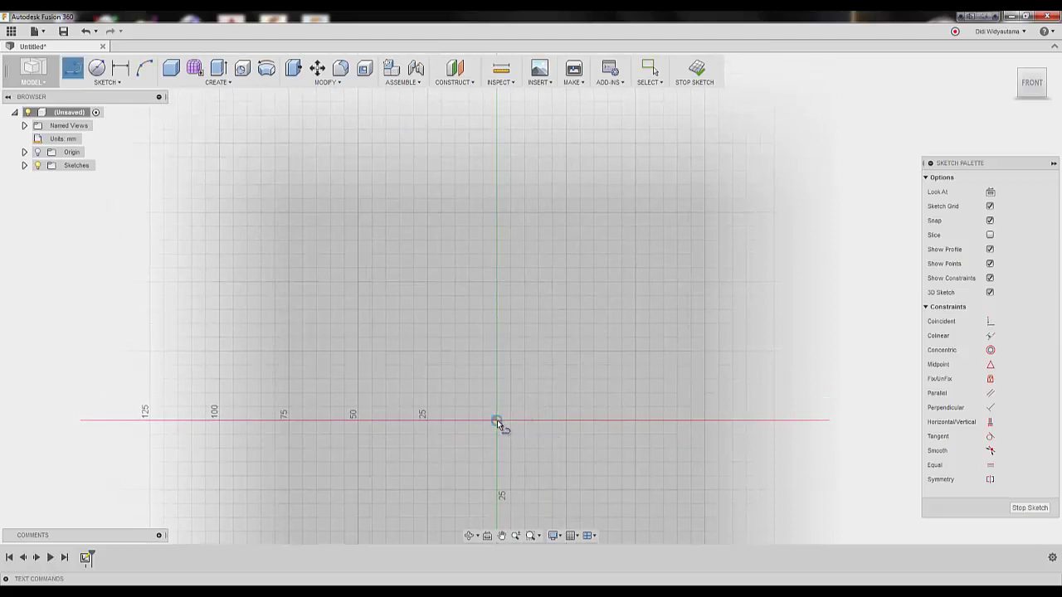
click(497, 420)
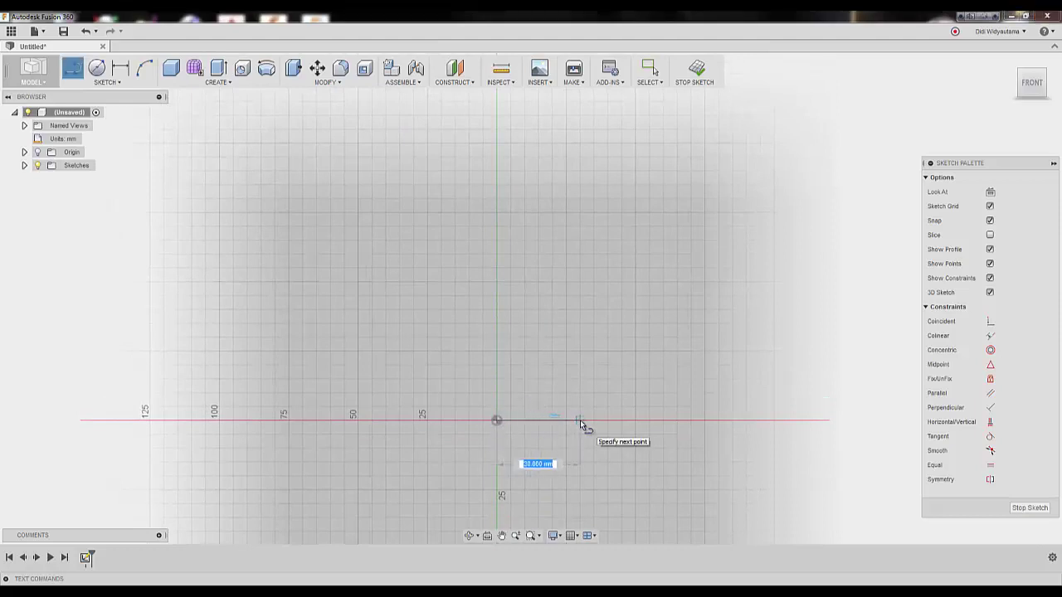
Draw the cup's closed half-profile: base line, short step, tapered side, top edge, back to origin.
click(579, 419)
scroll(593, 397, up, 1)
scroll(592, 399, up, 1)
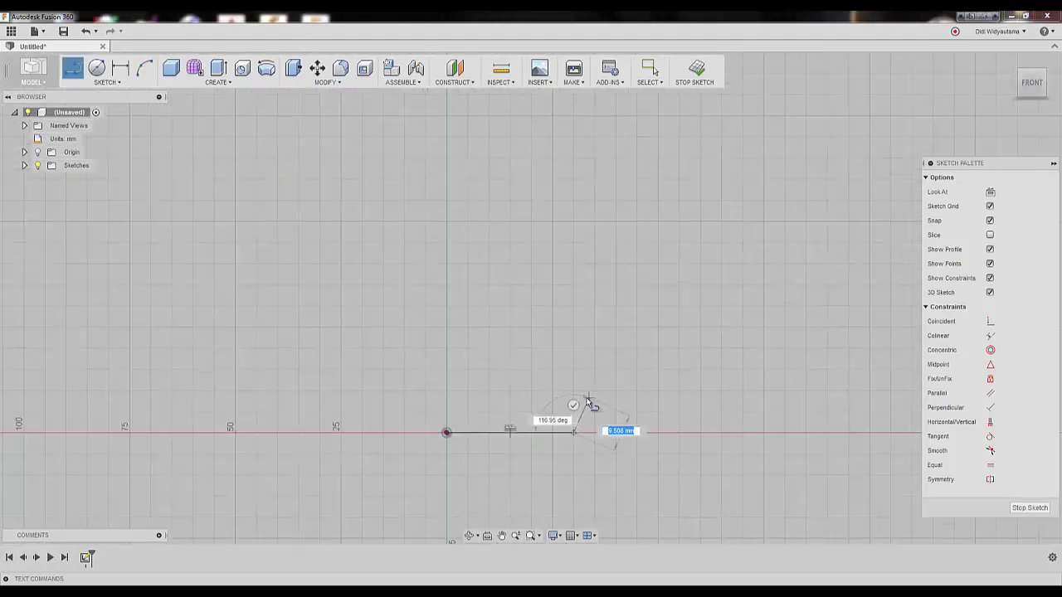
click(588, 398)
double_click(608, 388)
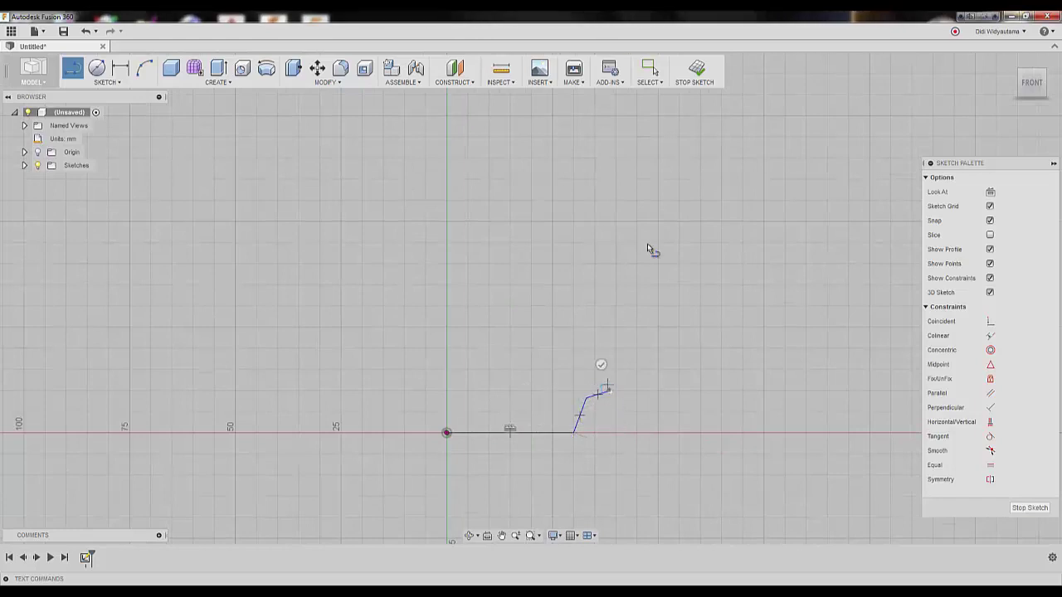
click(677, 117)
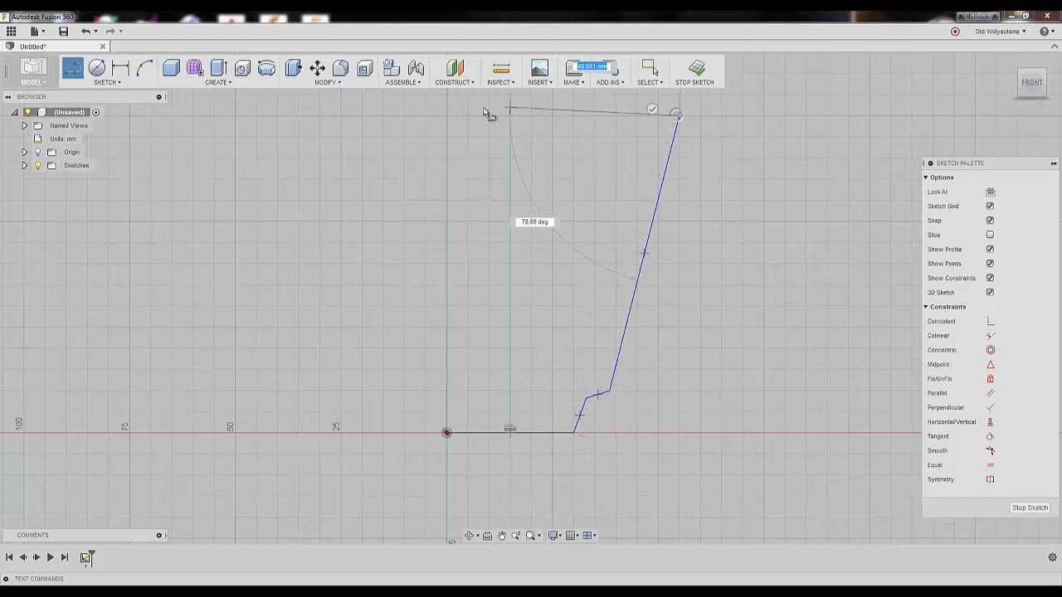
click(446, 116)
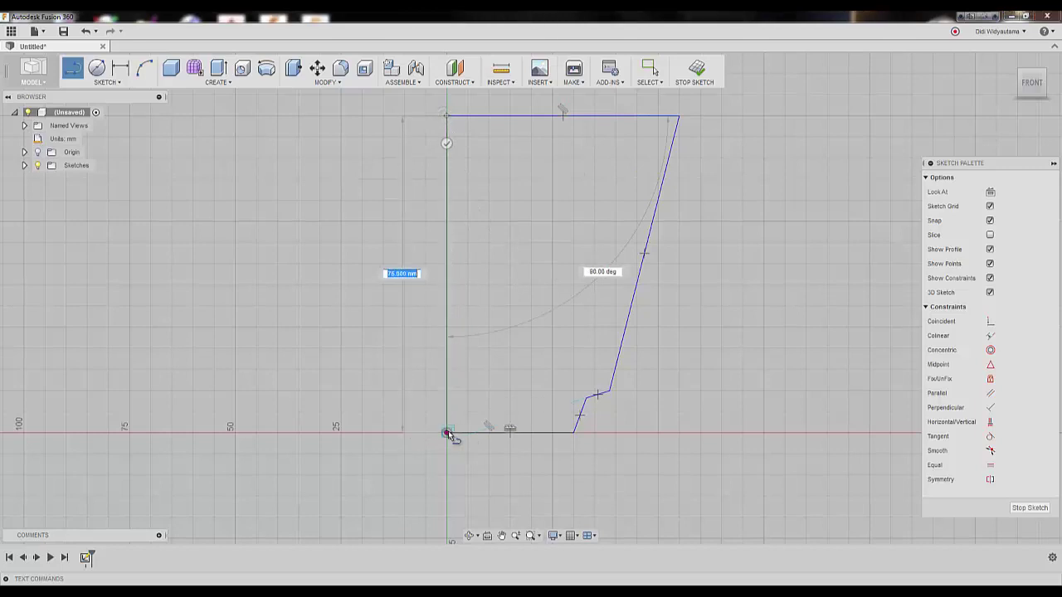
click(447, 431)
right_click(558, 247)
click(584, 251)
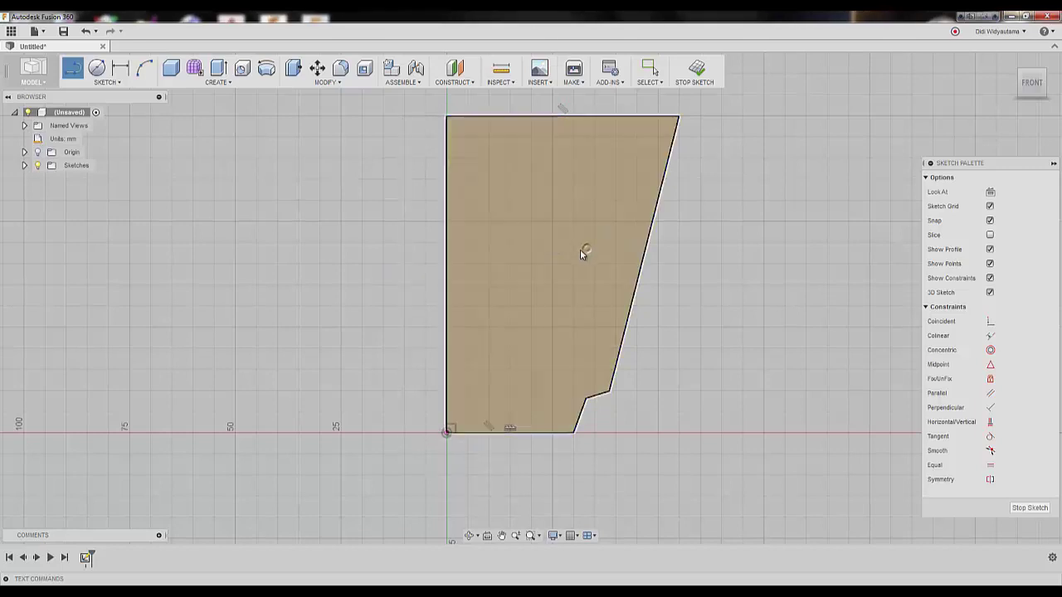
middle_drag(582, 251, 556, 325)
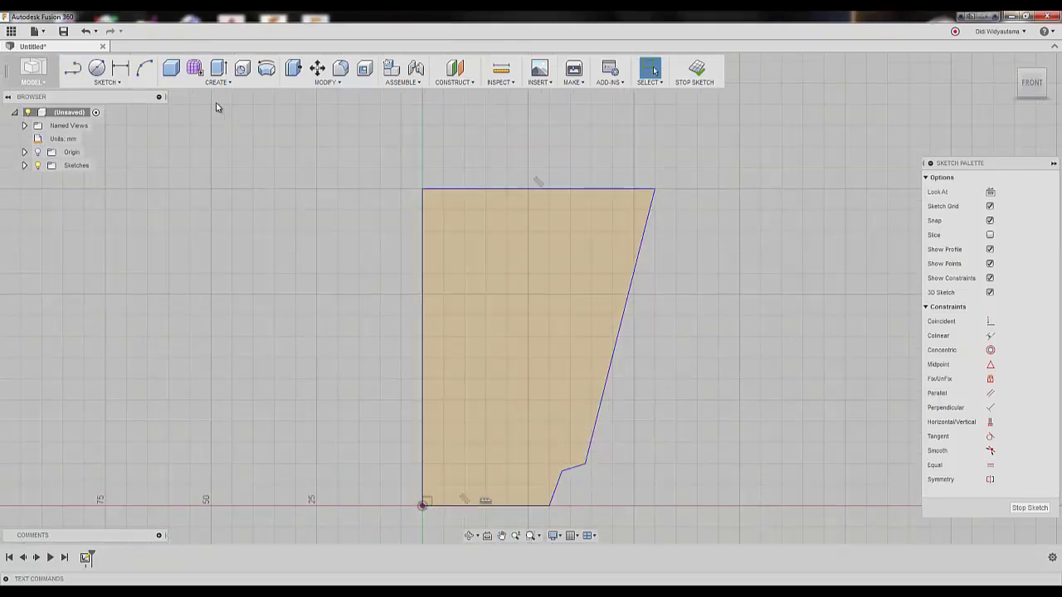
Dimension the profile's centre edge to a height of 110 mm.
click(121, 73)
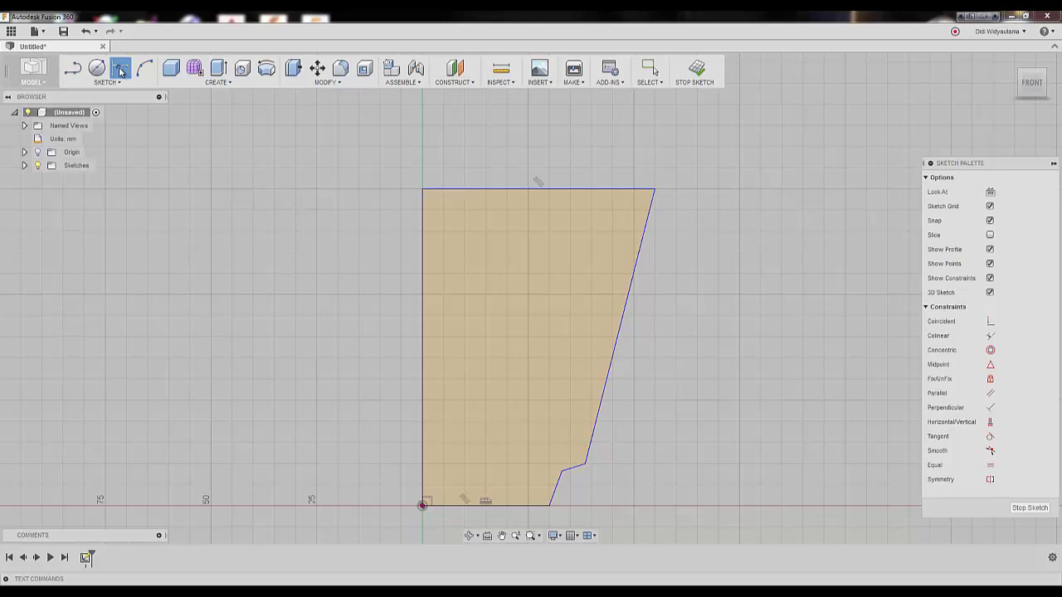
click(420, 240)
click(351, 325)
text(110)
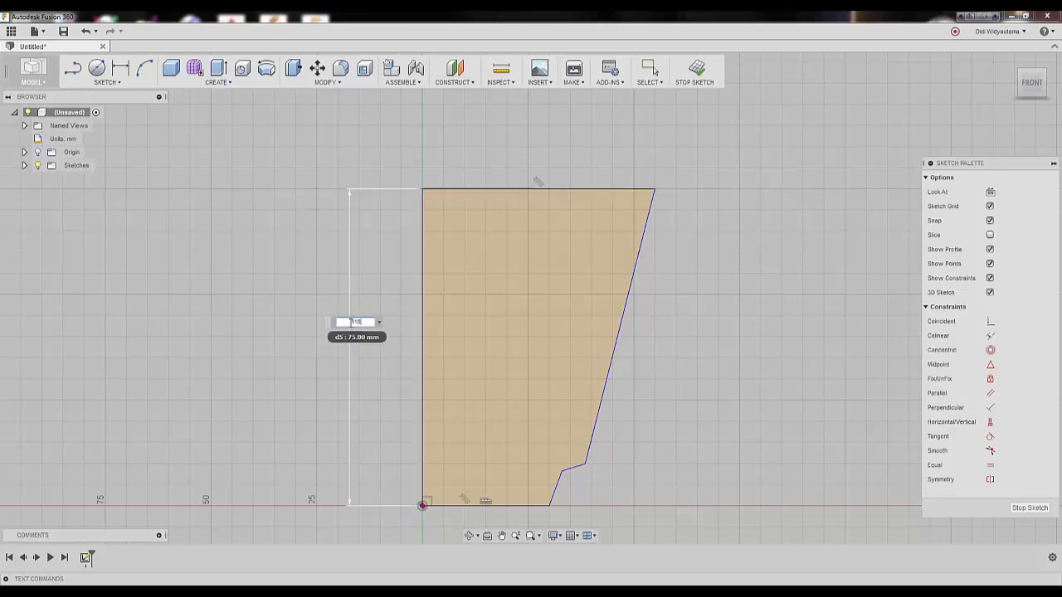
key(Return)
scroll(521, 280, down, 2)
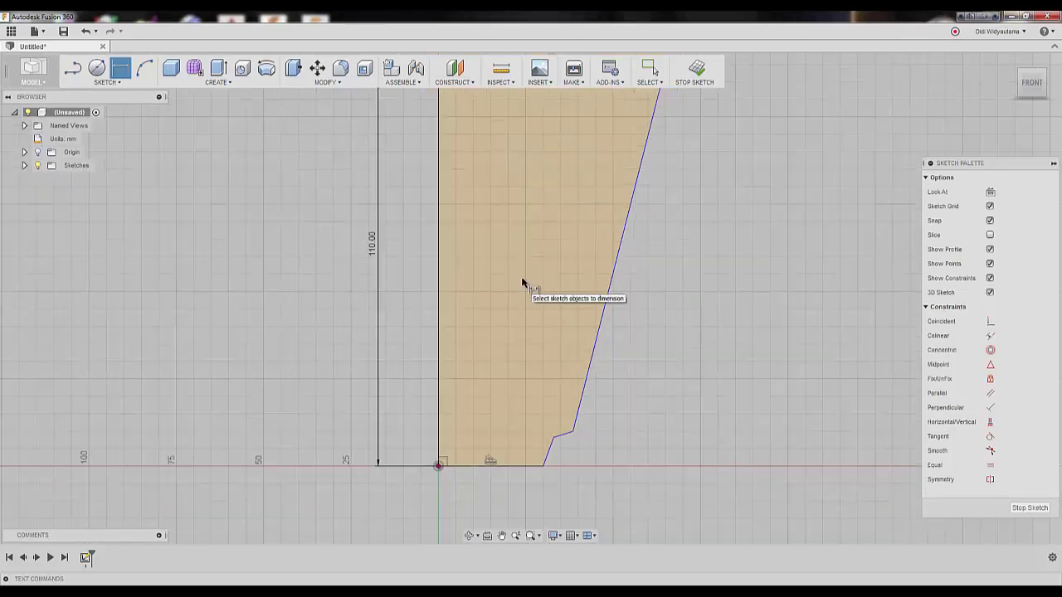
middle_drag(521, 280, 495, 364)
Add a top diameter dimension of Ø89 from the centre edge to the top corner.
click(637, 157)
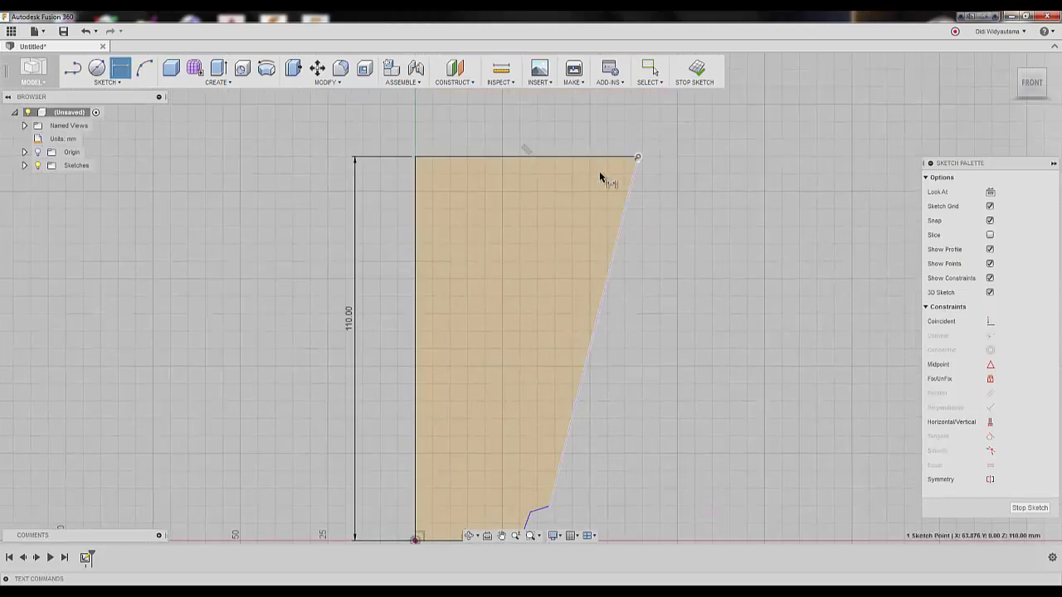
click(416, 173)
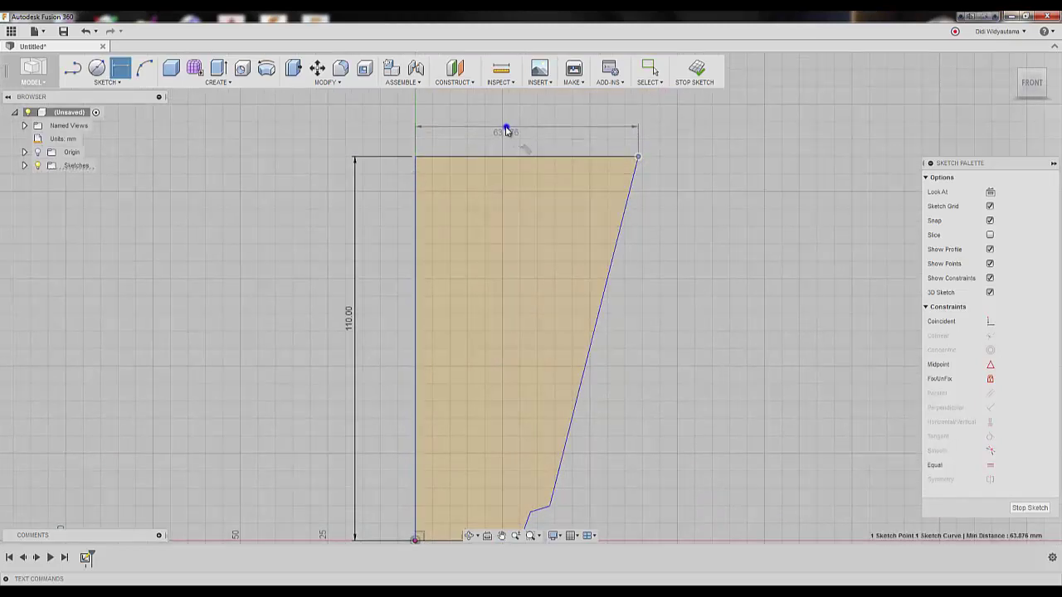
right_click(505, 130)
key(Escape)
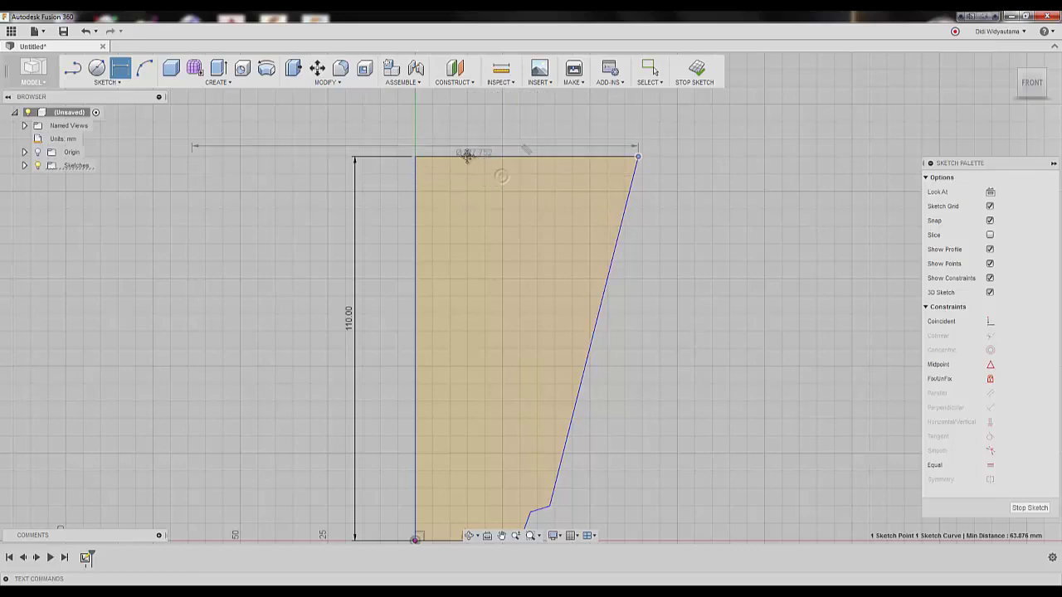
middle_drag(467, 155, 426, 237)
click(405, 222)
text(80)
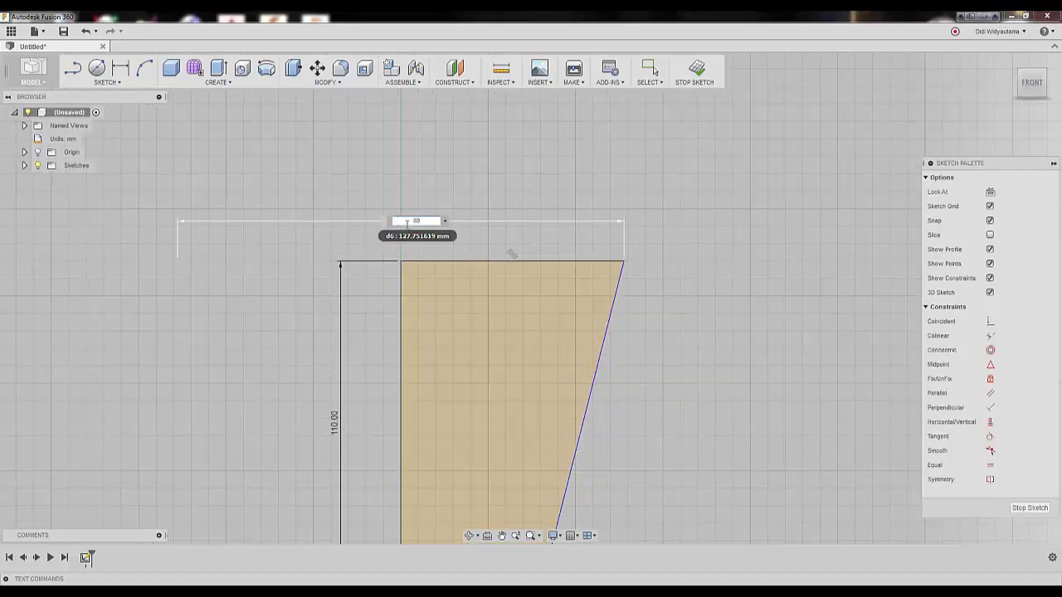
key(Return)
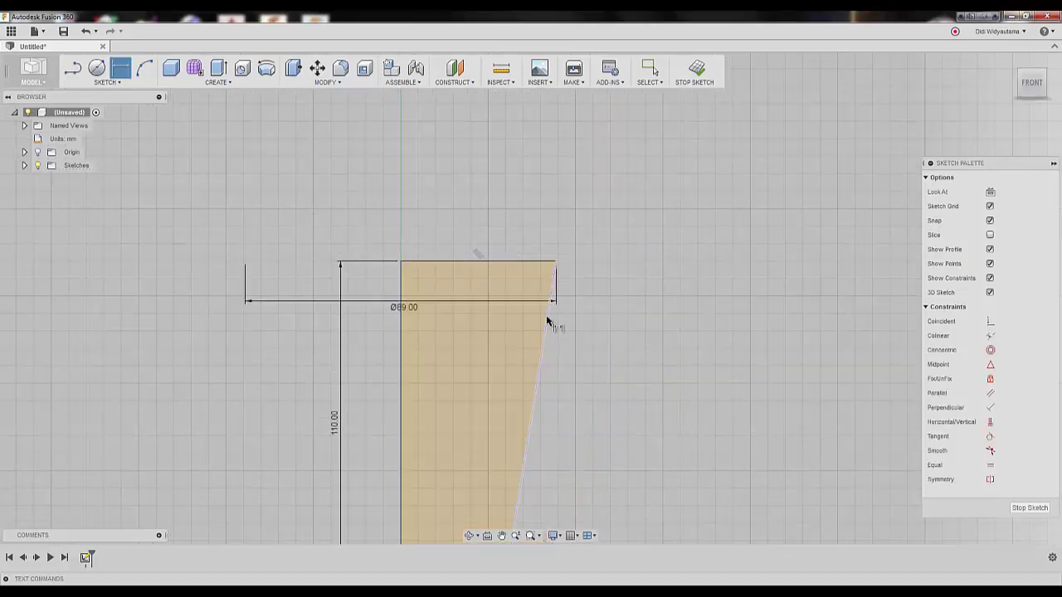
scroll(553, 320, down, 2)
middle_drag(593, 273, 599, 253)
right_click(588, 268)
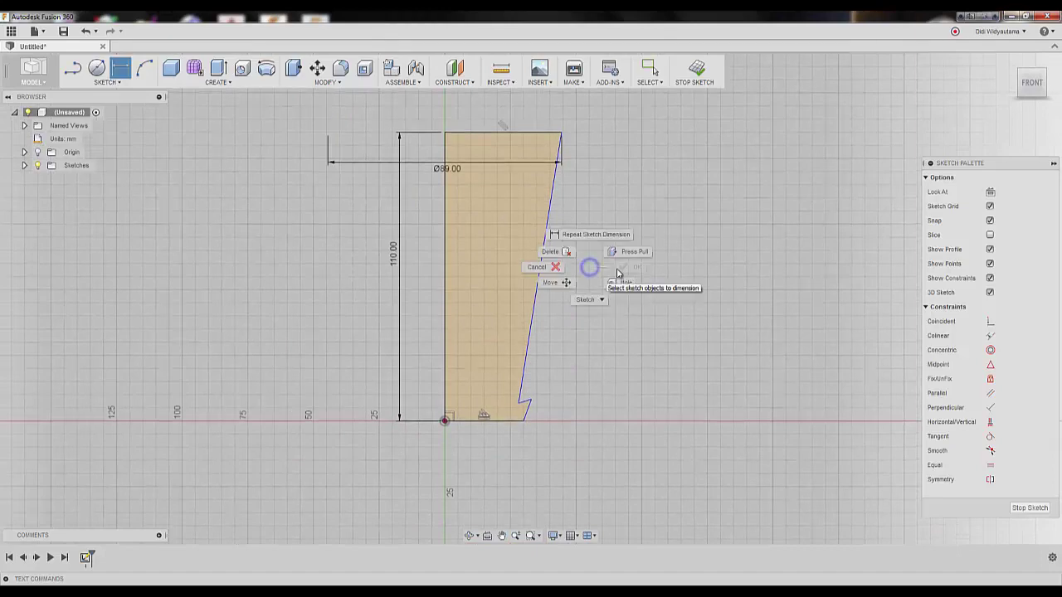
click(556, 274)
Drag the small step's lower point further down to reshape the step.
scroll(494, 430, up, 2)
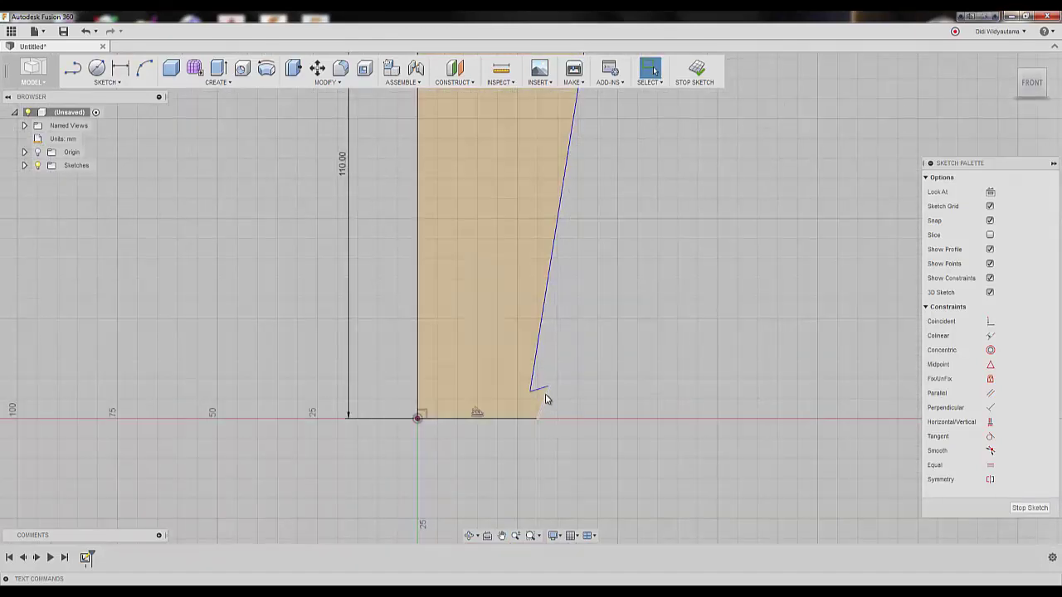
drag(545, 399, 513, 407)
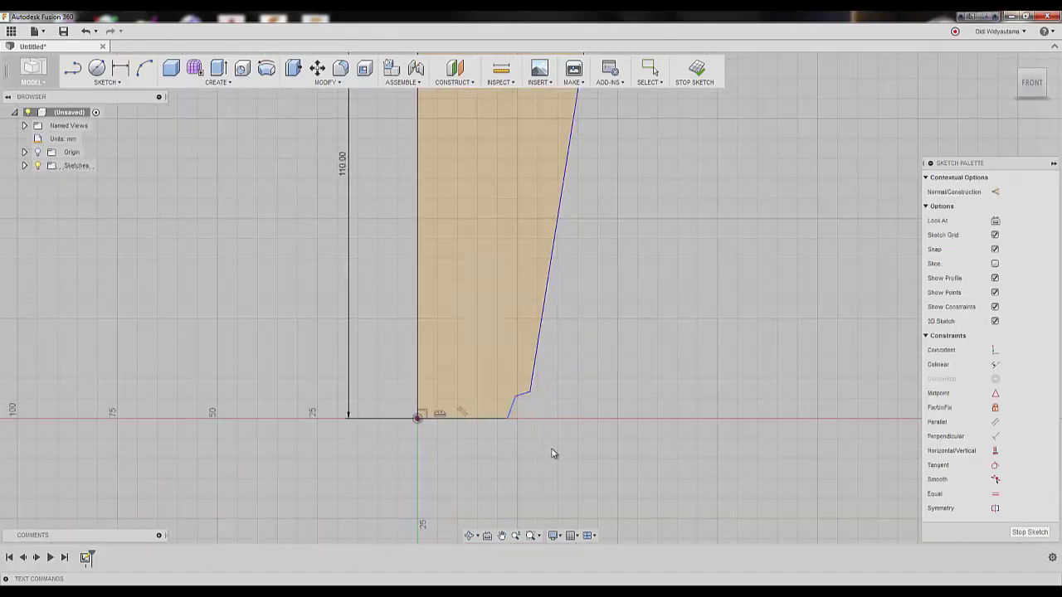
click(647, 368)
middle_drag(647, 367, 656, 365)
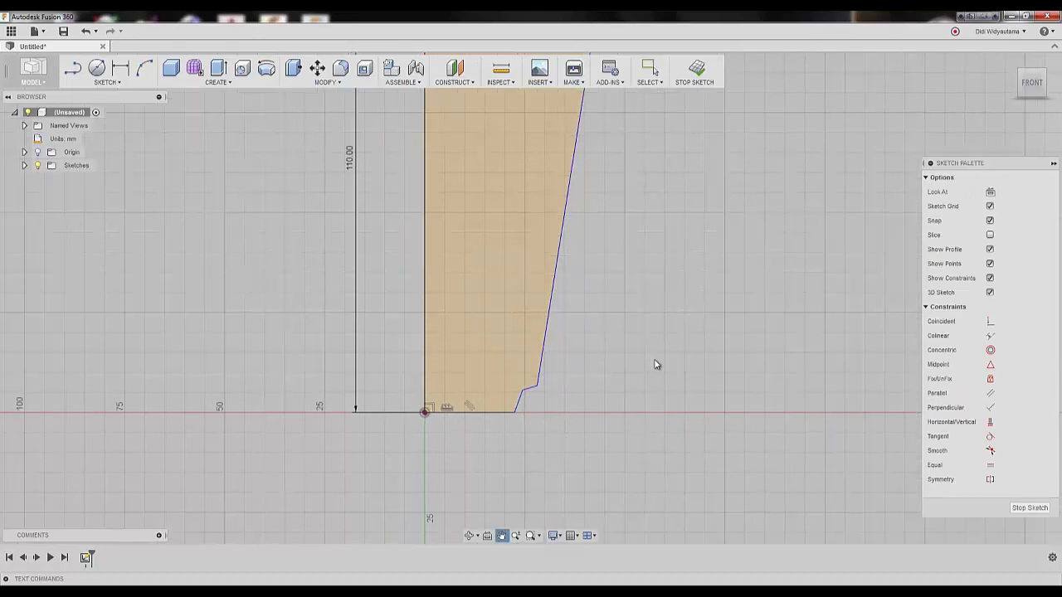
Dimension the base's bottom corner as a Ø59 diameter from the centre edge.
click(124, 71)
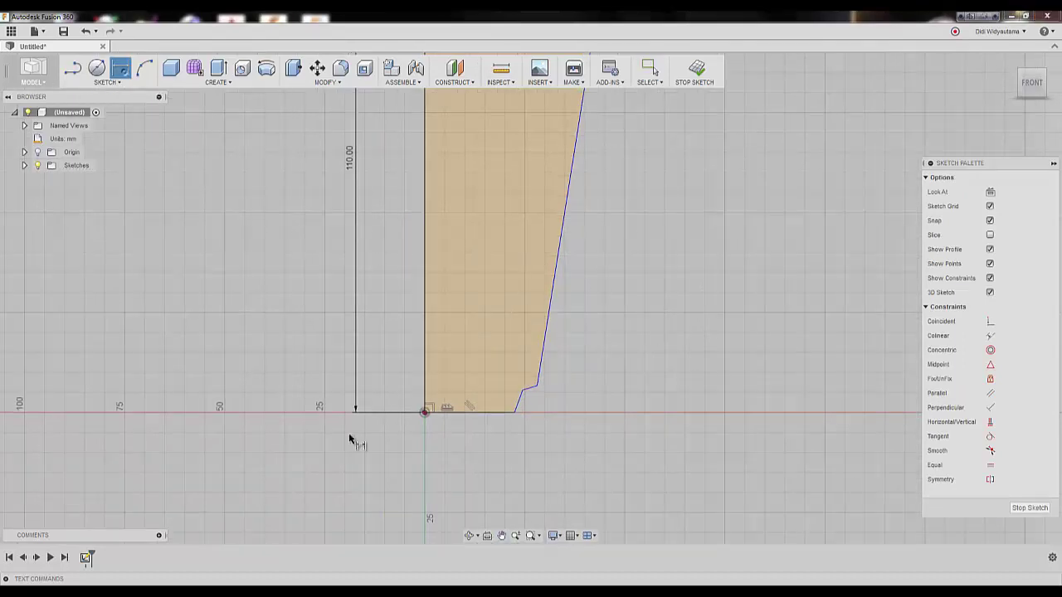
click(514, 414)
click(425, 355)
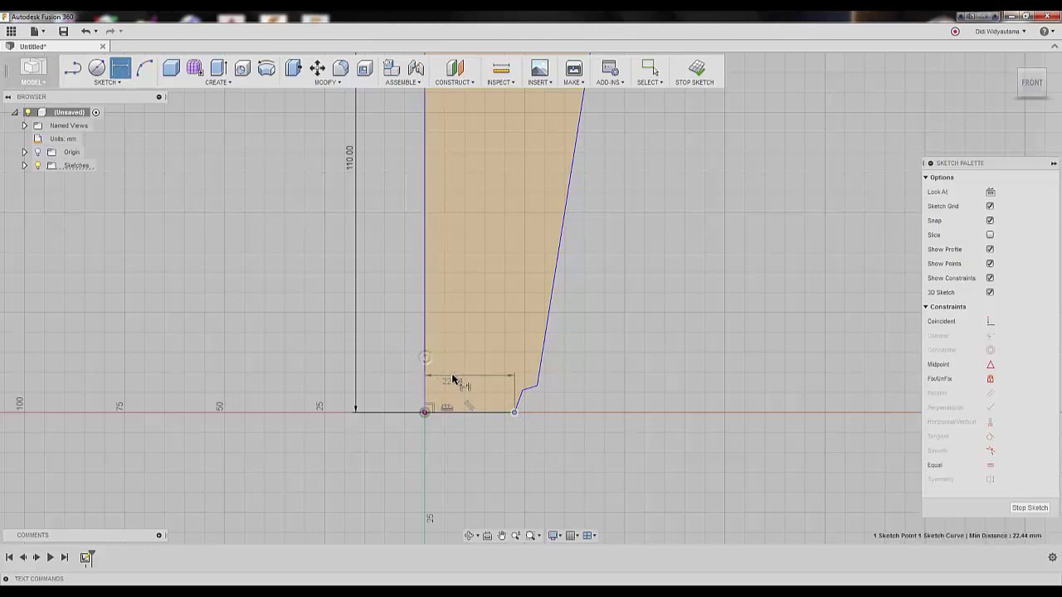
right_click(453, 379)
click(444, 428)
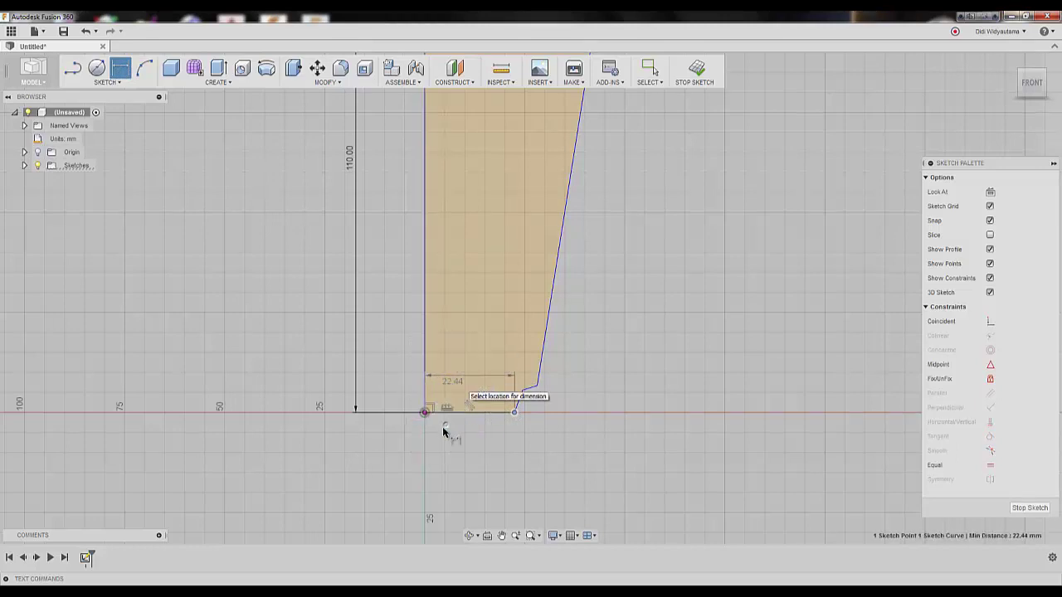
click(425, 443)
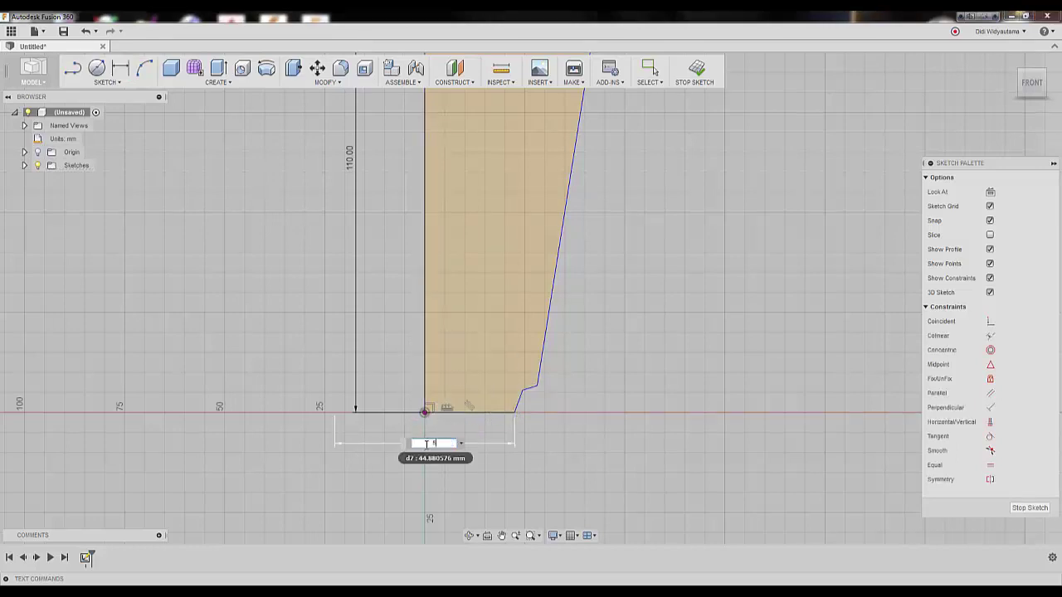
key(Return)
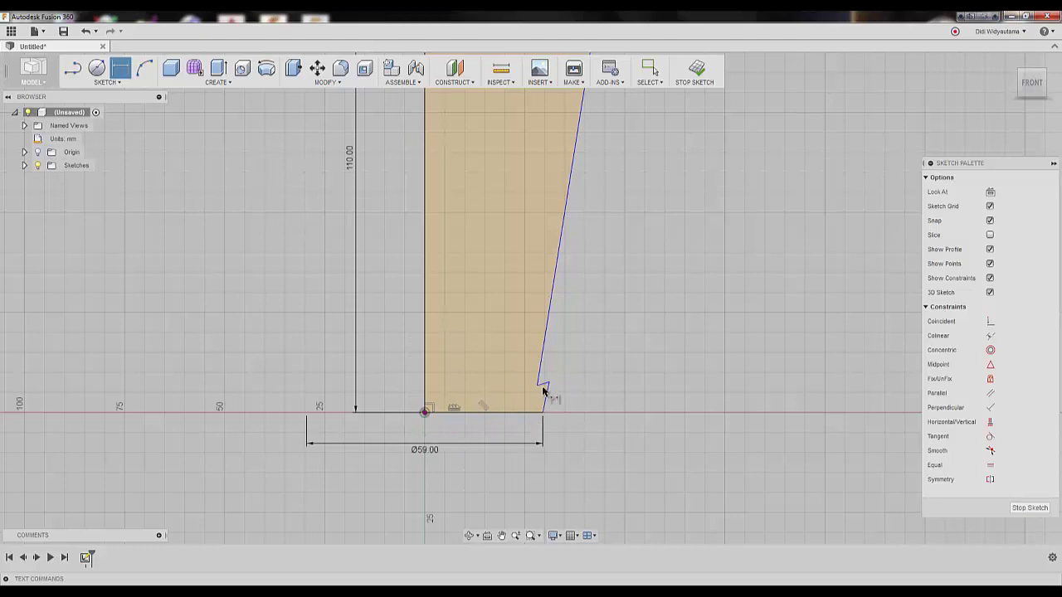
Dimension the tapered side's lower end as a Ø69 diameter.
click(536, 385)
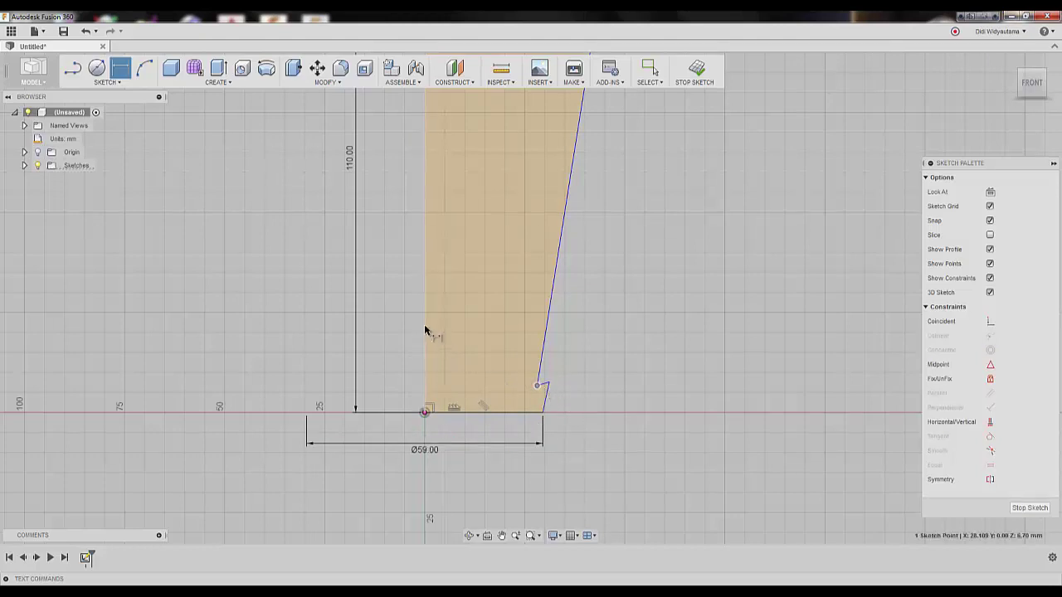
click(425, 330)
right_click(471, 358)
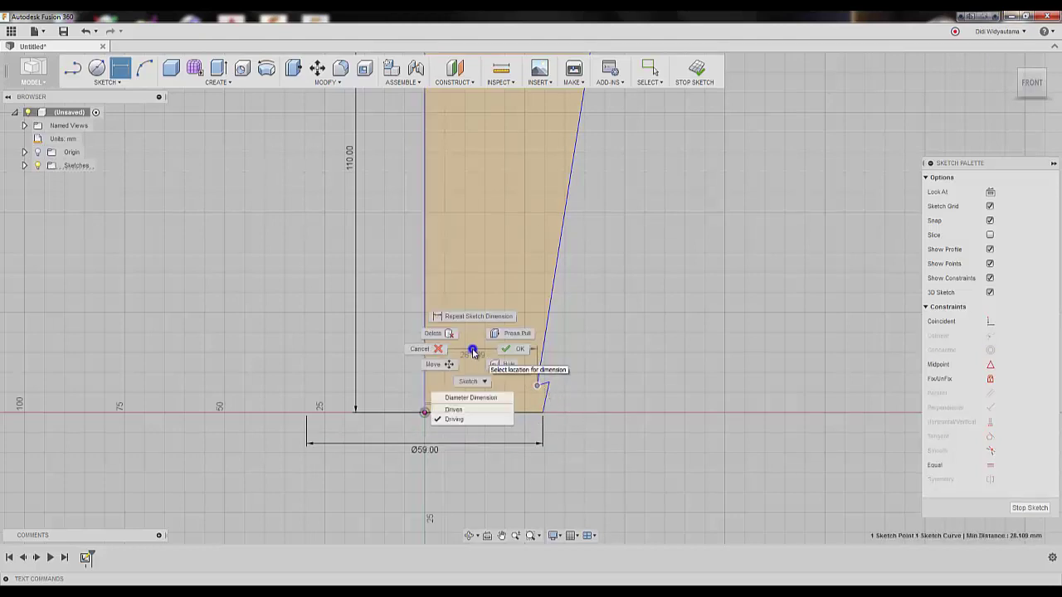
click(469, 399)
click(446, 307)
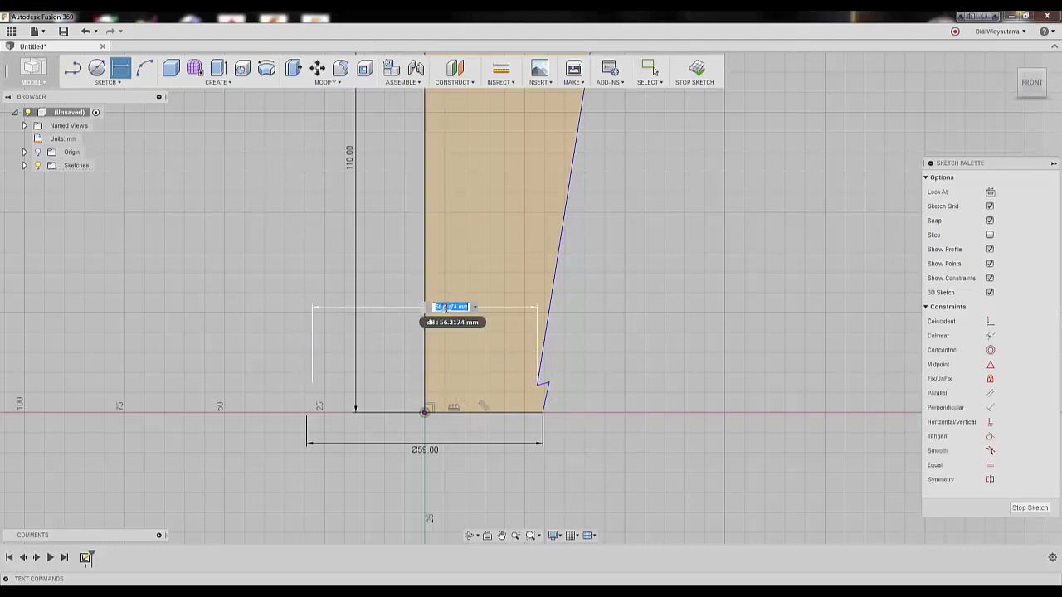
key(Return)
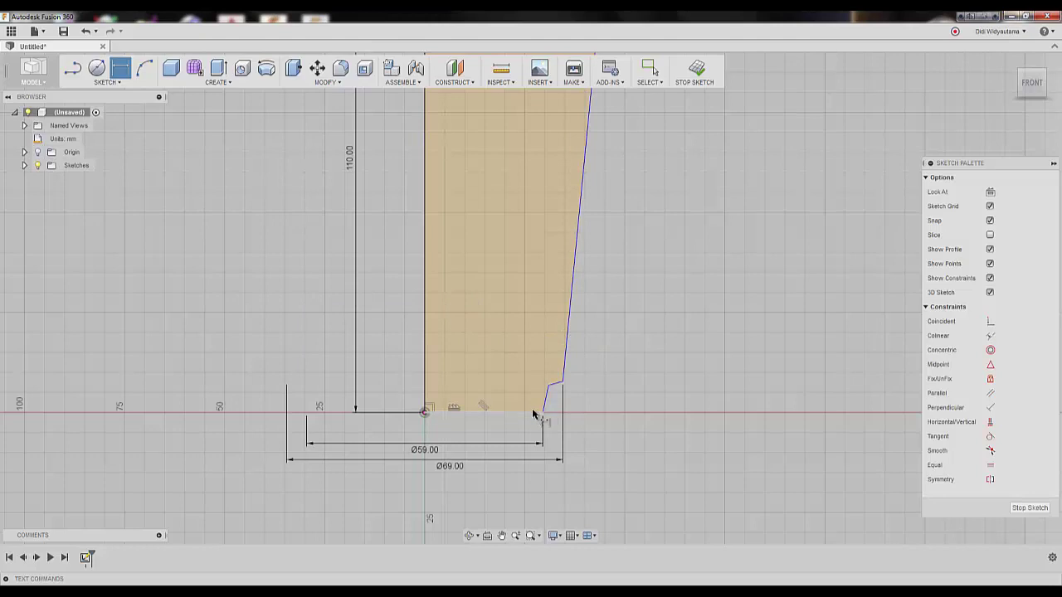
Set the short angled step's height to 10 mm.
click(549, 386)
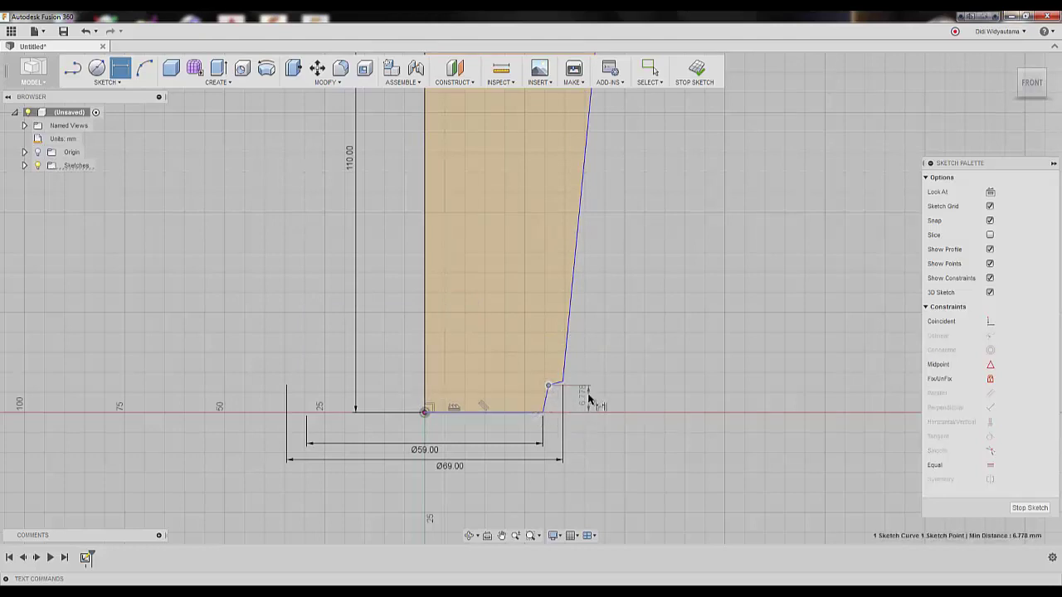
click(592, 396)
key(Return)
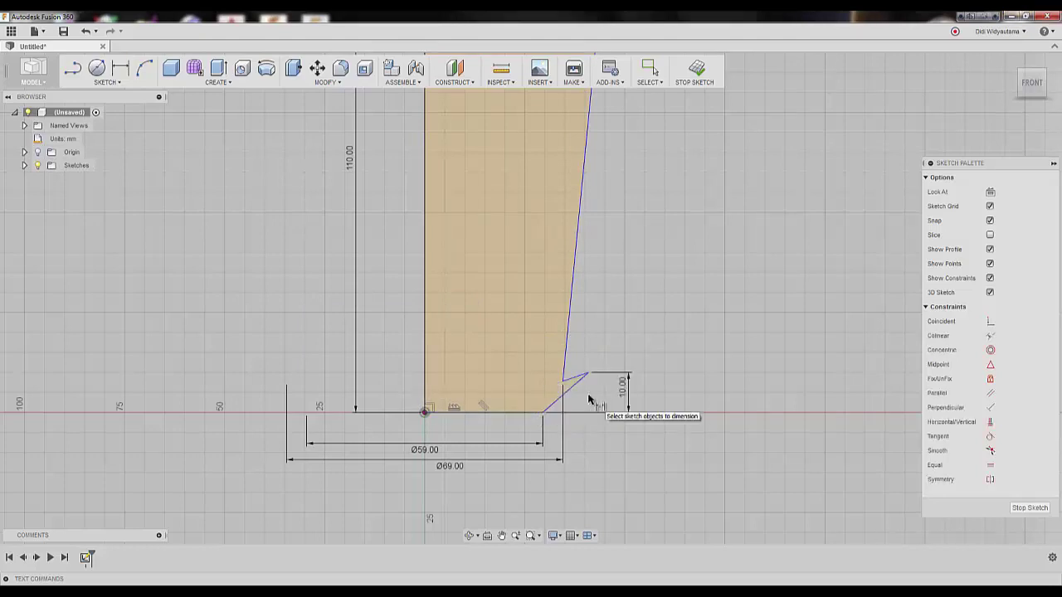
key(l)
click(565, 383)
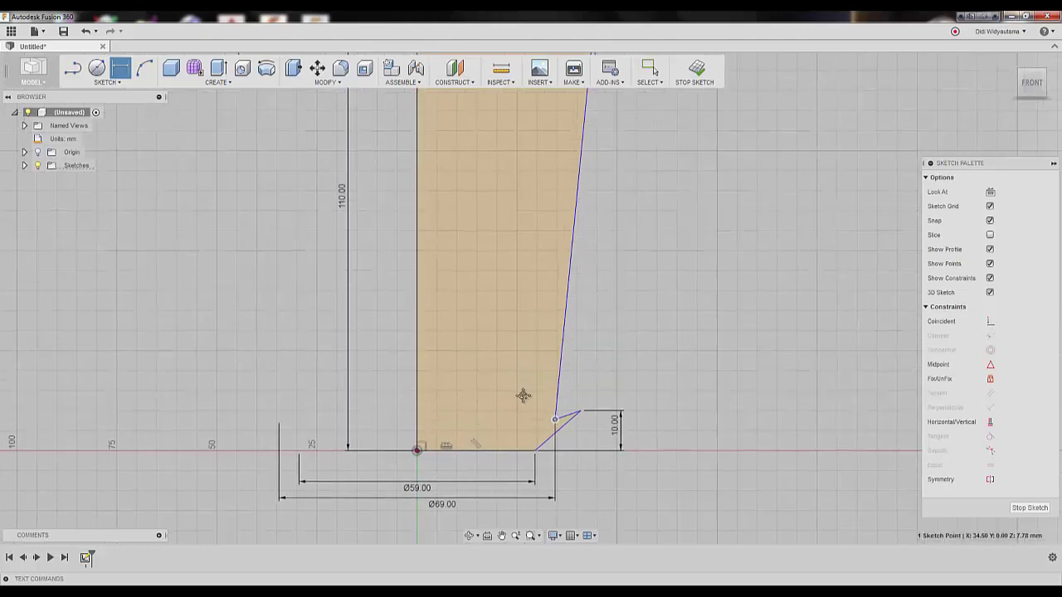
scroll(521, 396, down, 3)
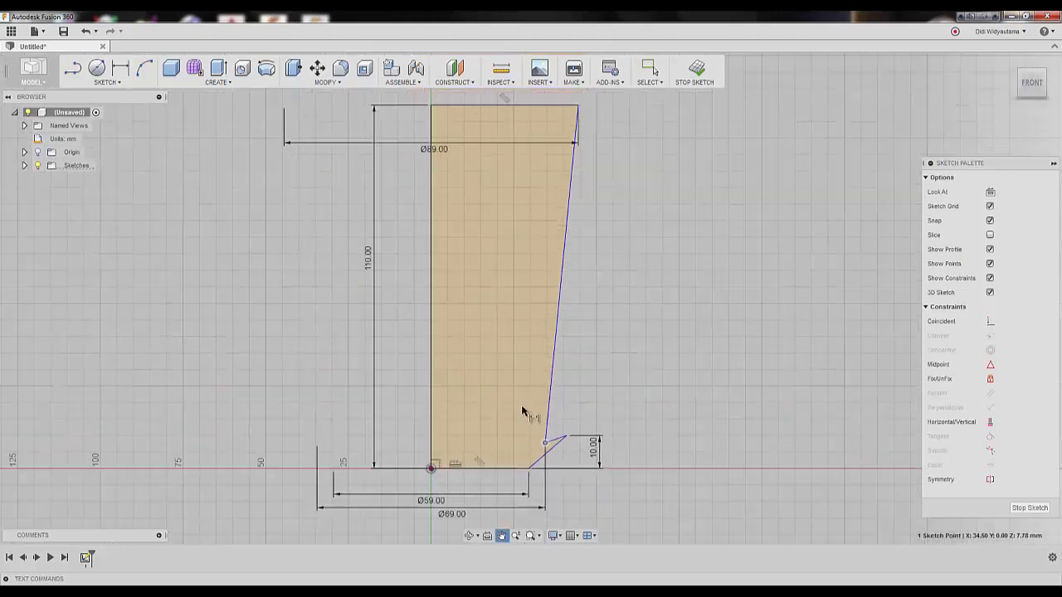
Dimension the slanted side's vertical height to 95 mm.
click(629, 241)
text(95)
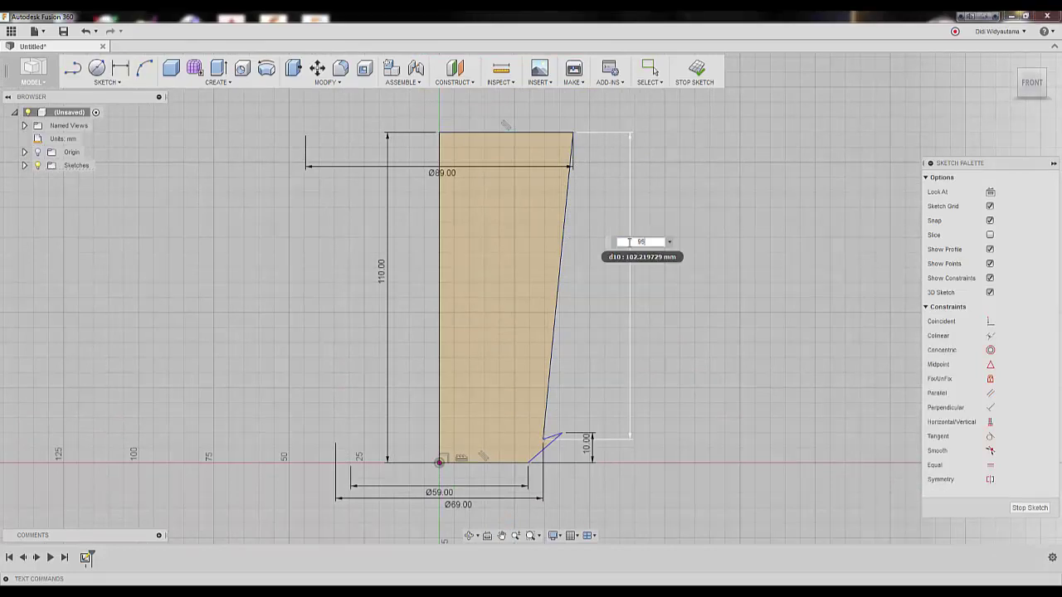
key(Return)
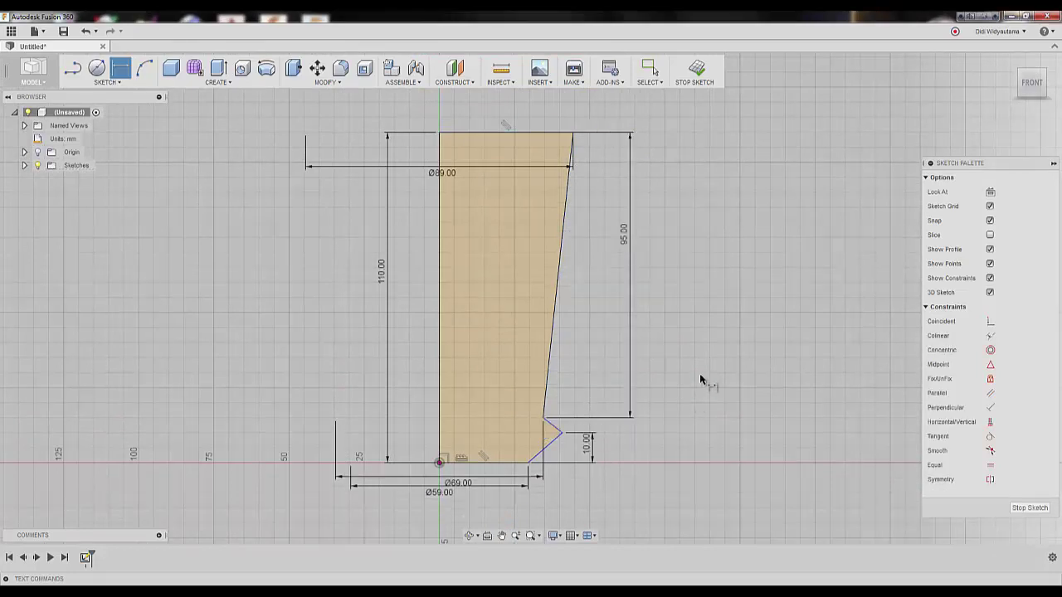
key(Escape)
Make the short step parallel to the slanted edge and finish the sketch.
click(991, 393)
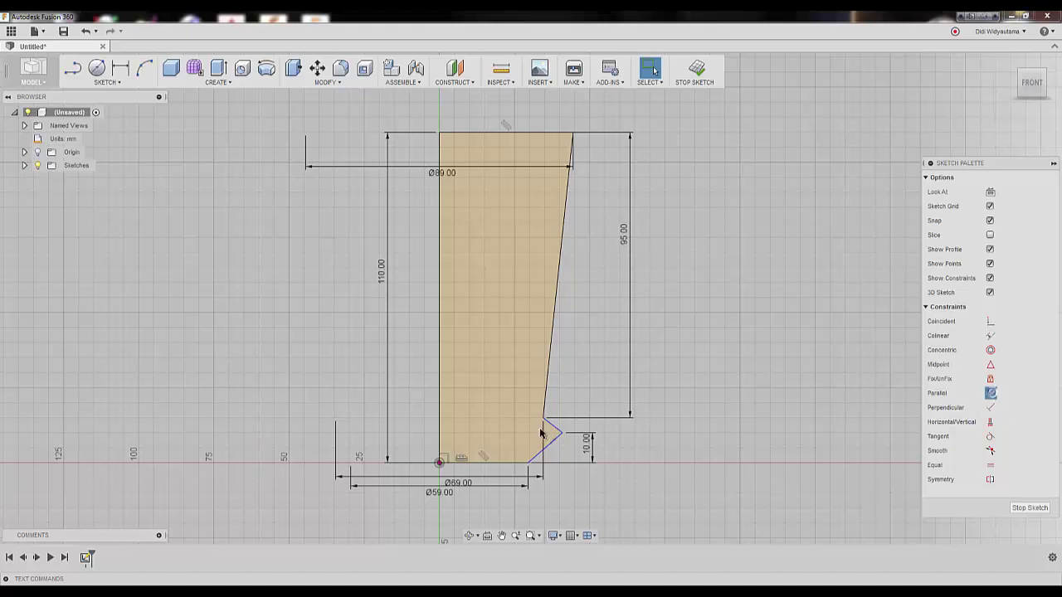
click(559, 440)
click(550, 398)
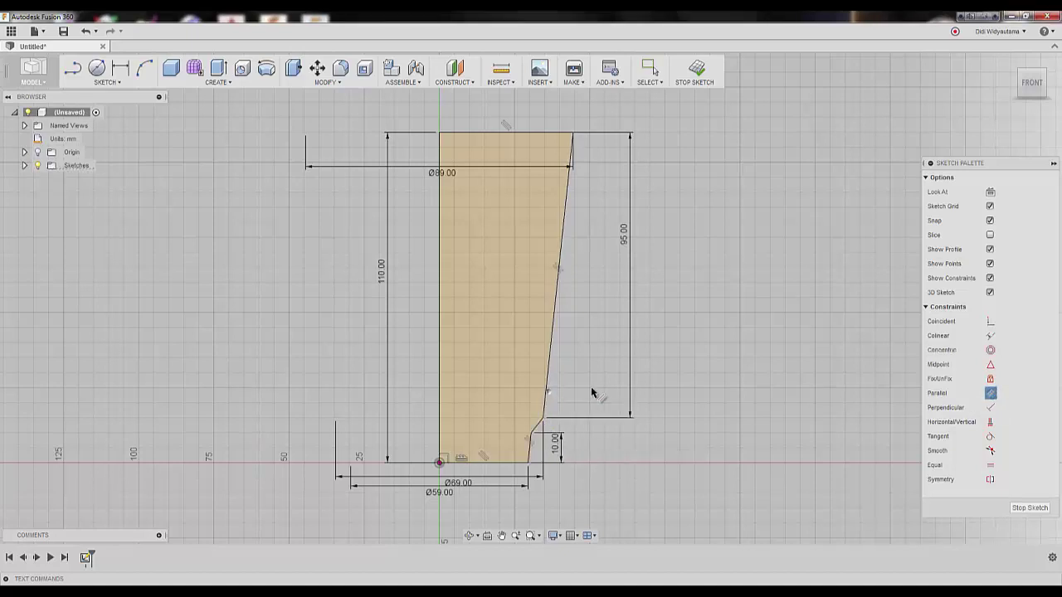
middle_drag(664, 419, 711, 429)
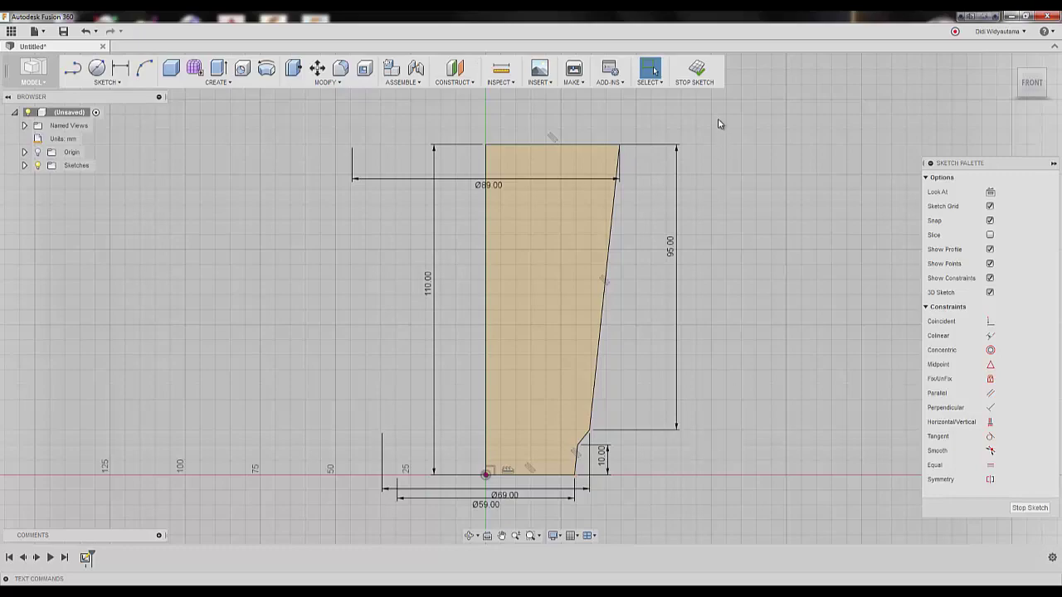
click(698, 69)
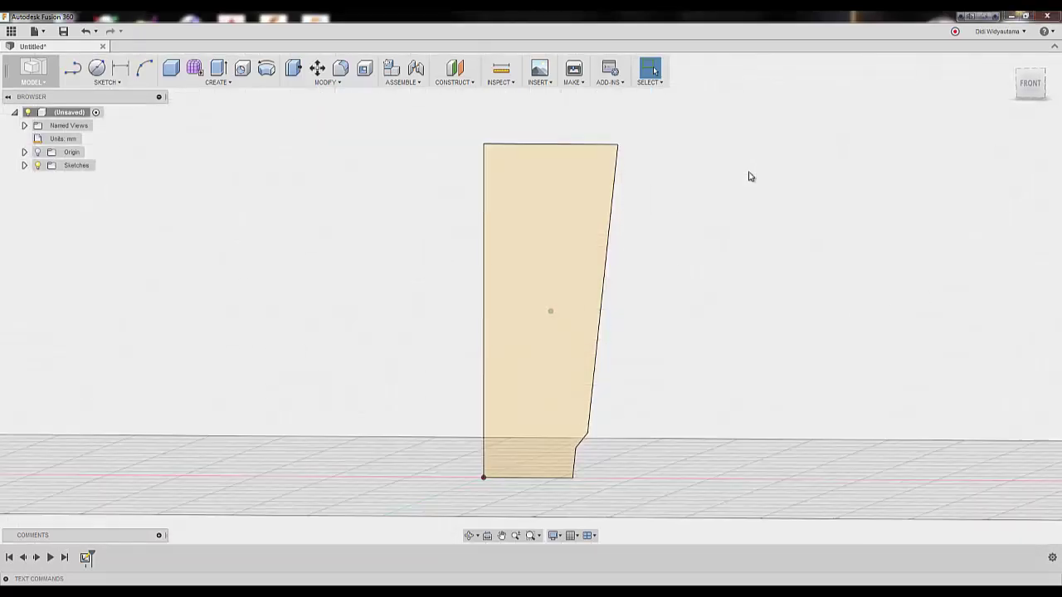
Revolve the cup profile 360° about its left centre edge into a solid body.
click(184, 83)
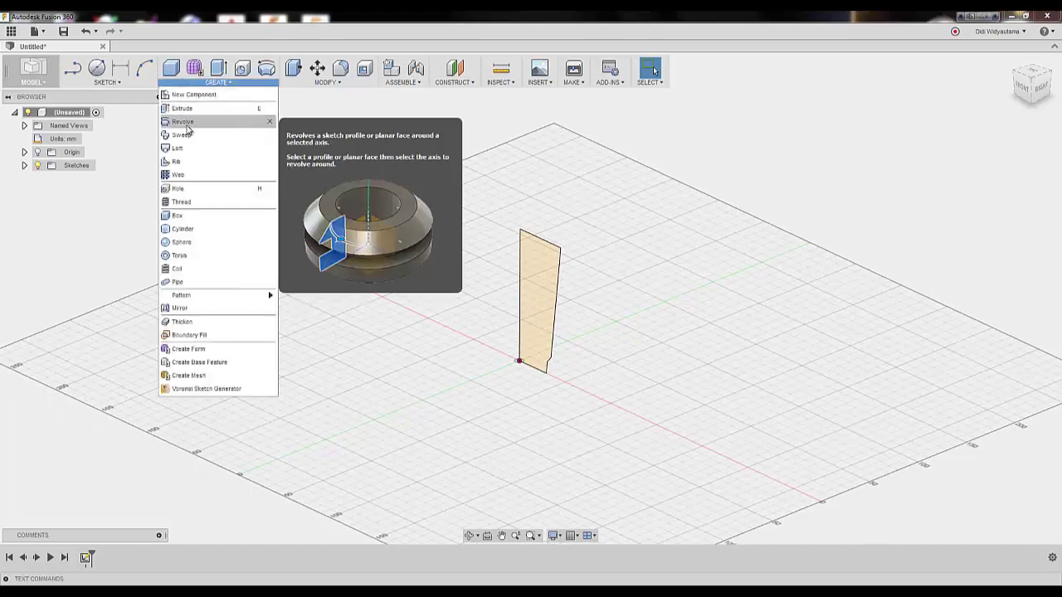
click(189, 125)
click(544, 275)
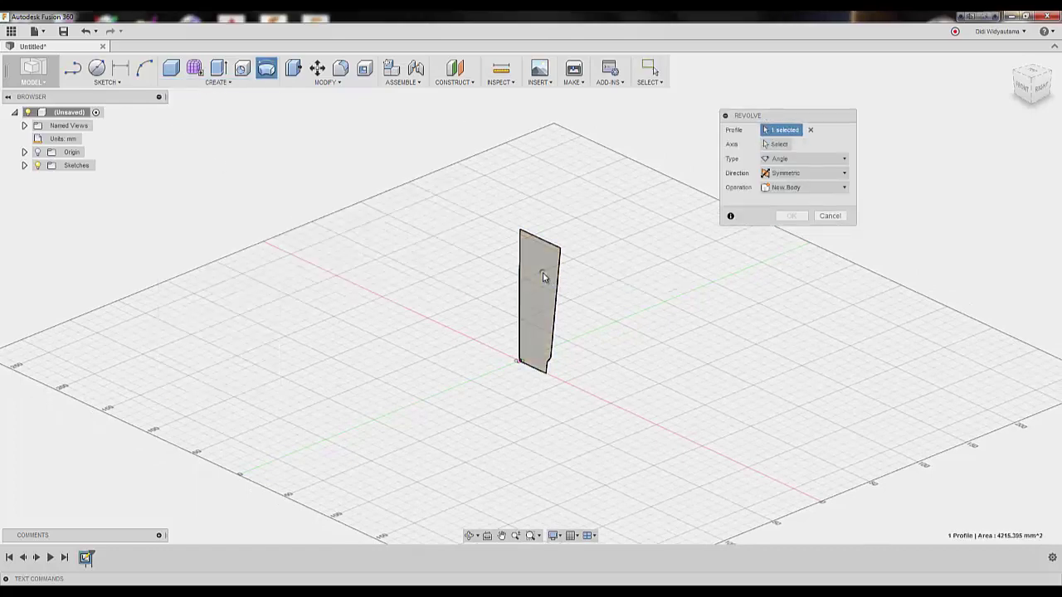
click(778, 146)
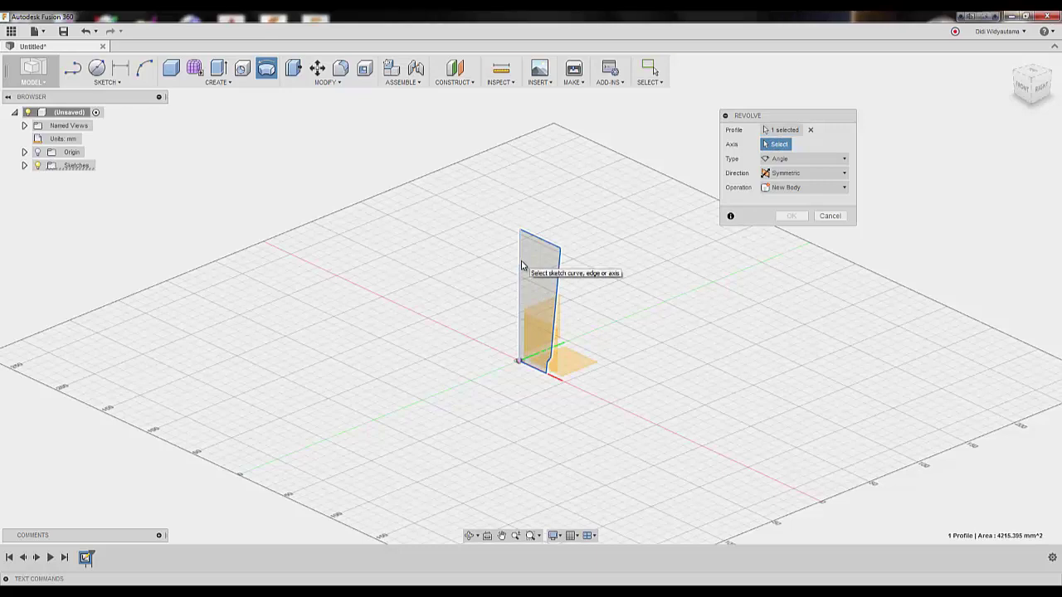
click(521, 273)
click(803, 172)
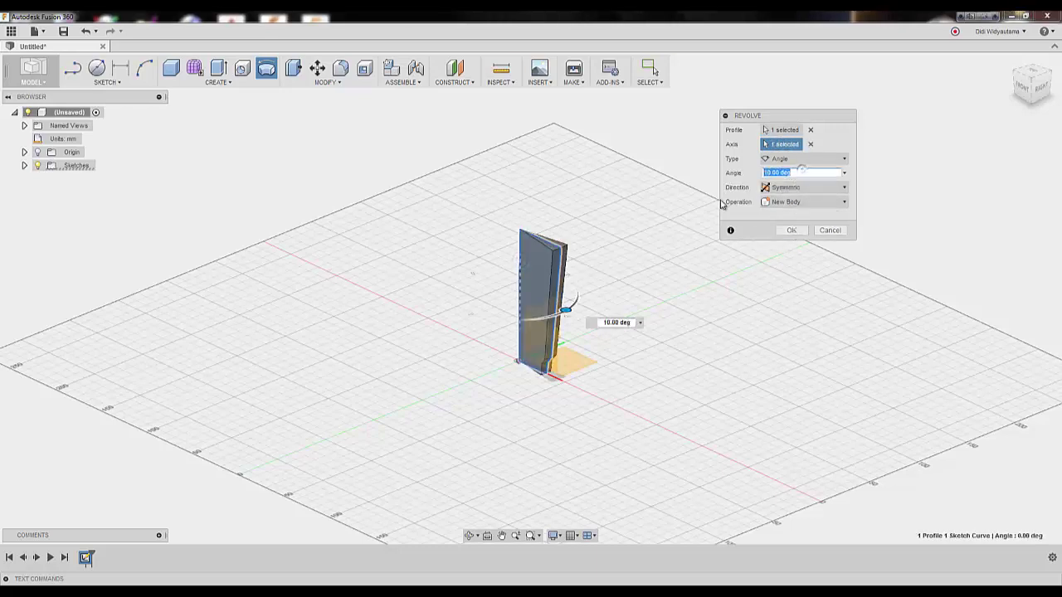
click(792, 231)
Shell the cup by removing its top face with a 1 mm inside thickness.
scroll(777, 237, up, 3)
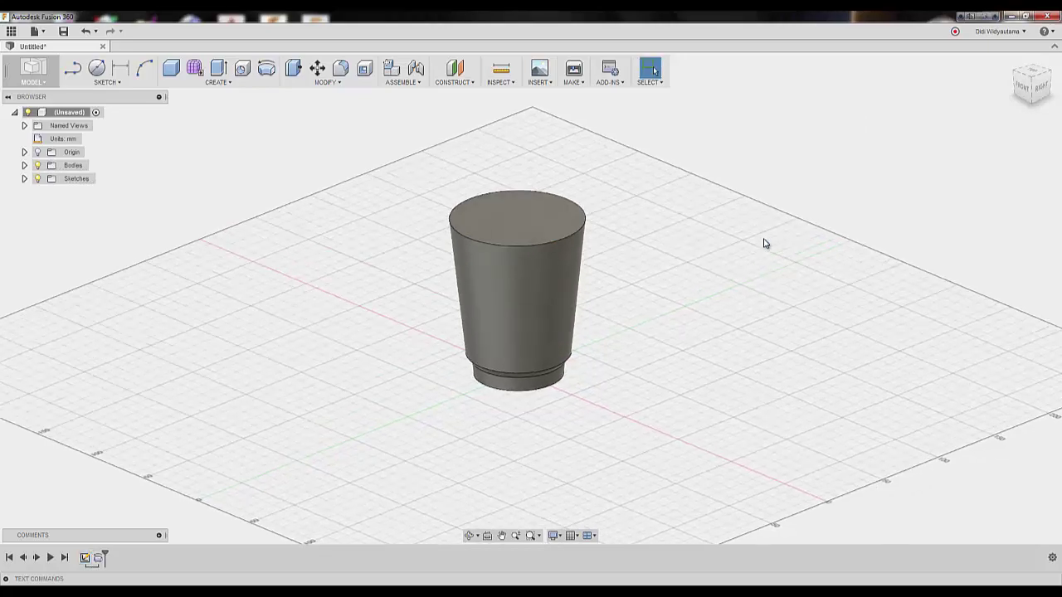
scroll(765, 244, up, 2)
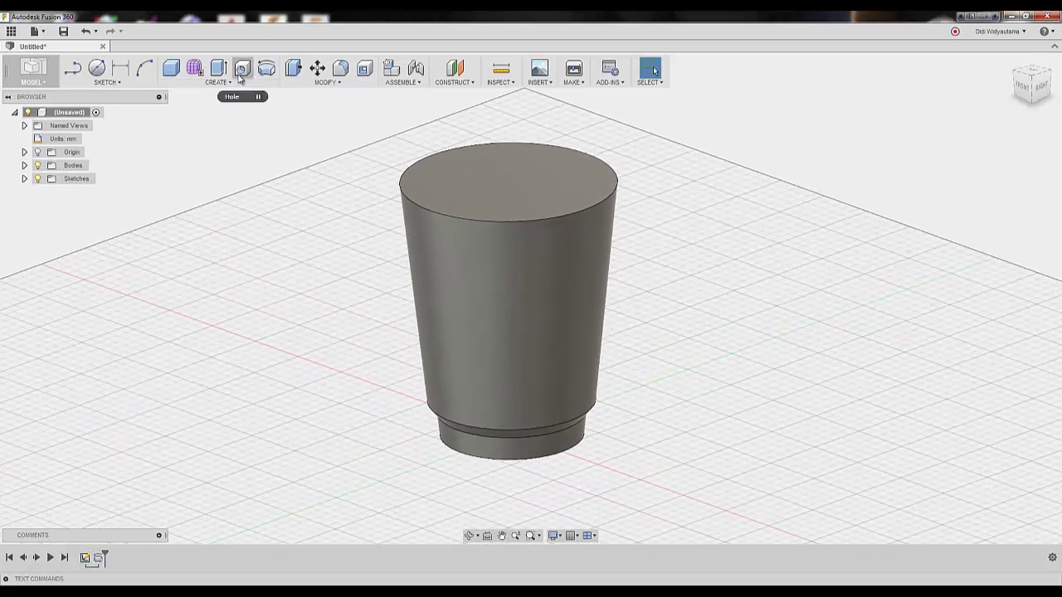
click(303, 83)
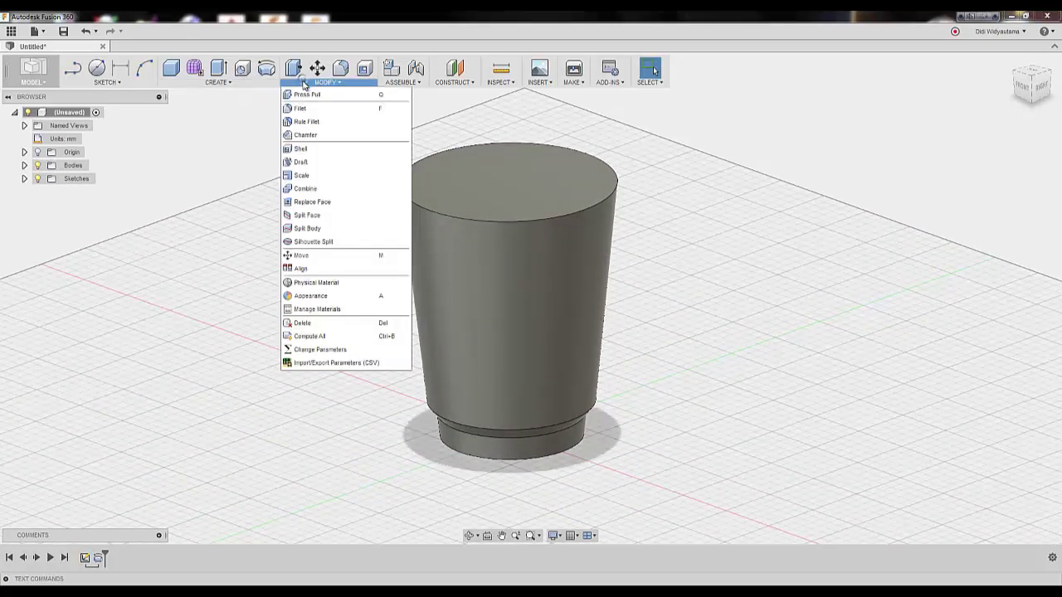
click(302, 149)
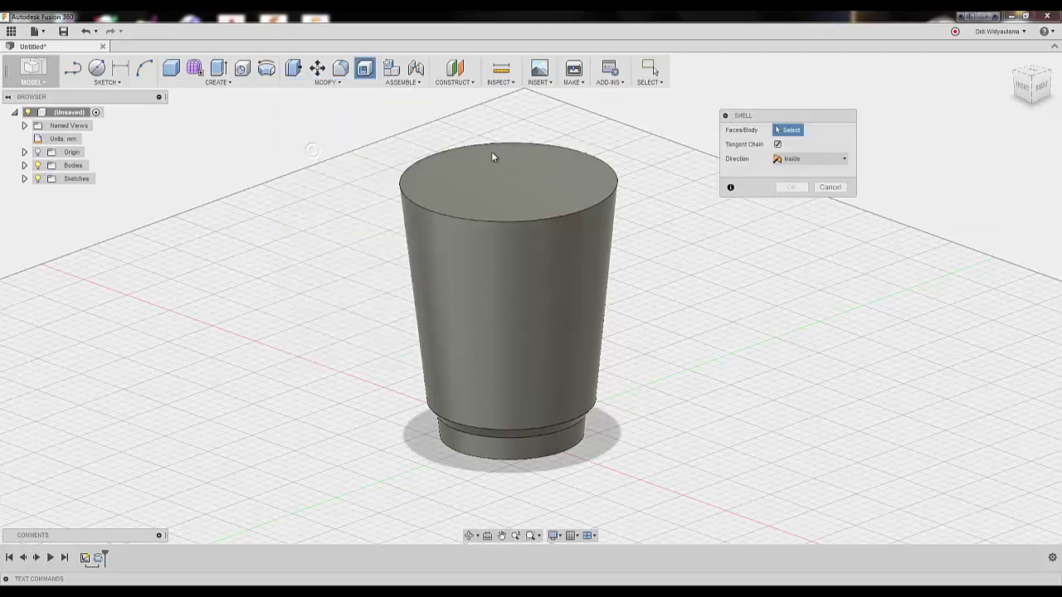
click(503, 185)
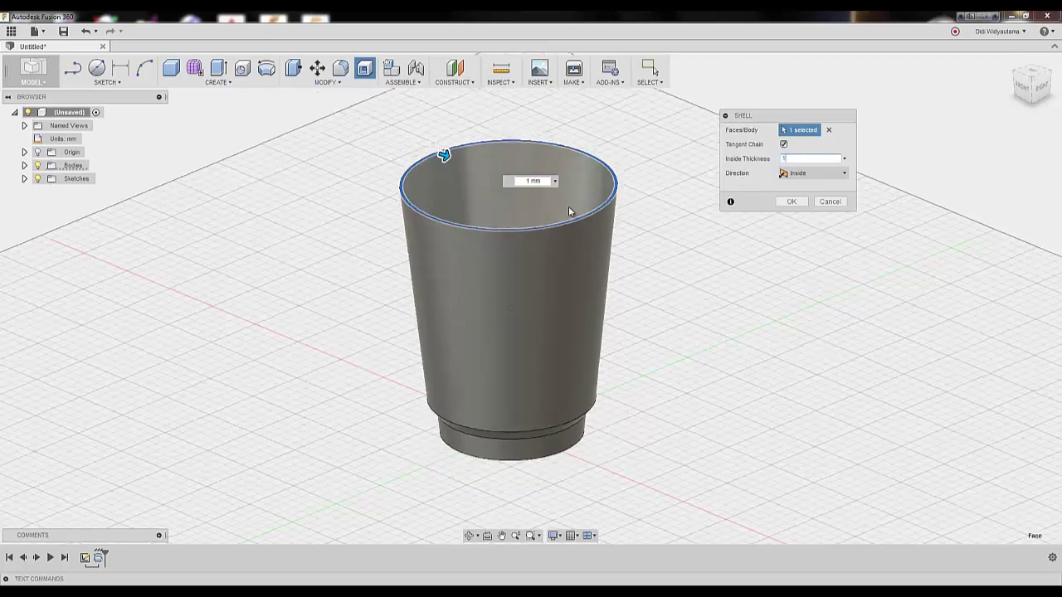
Apply the 1 mm shell, then join a 2 mm circular pipe along the cup's top rim.
click(792, 202)
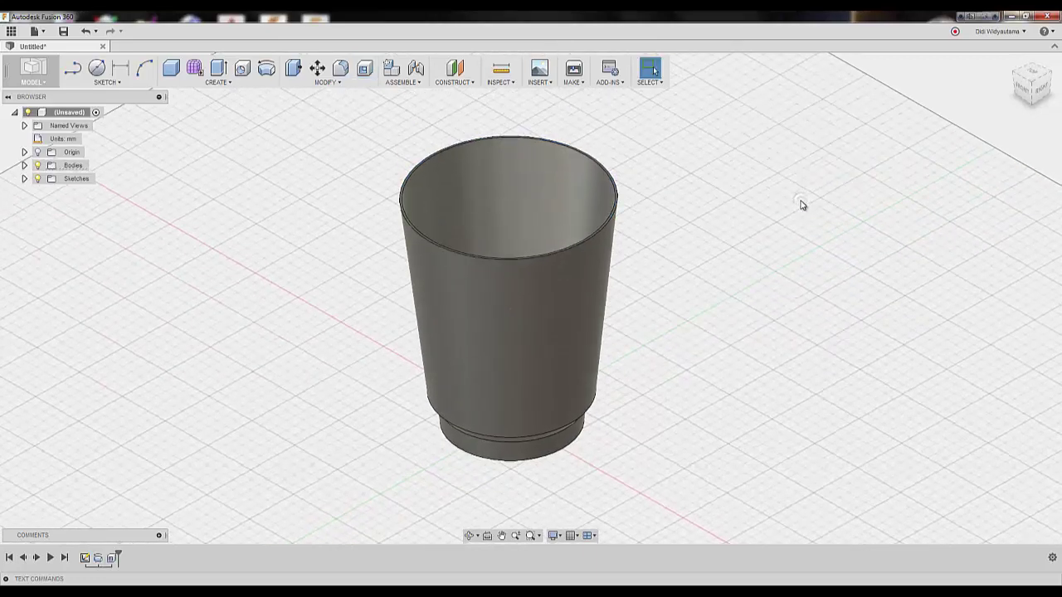
click(249, 83)
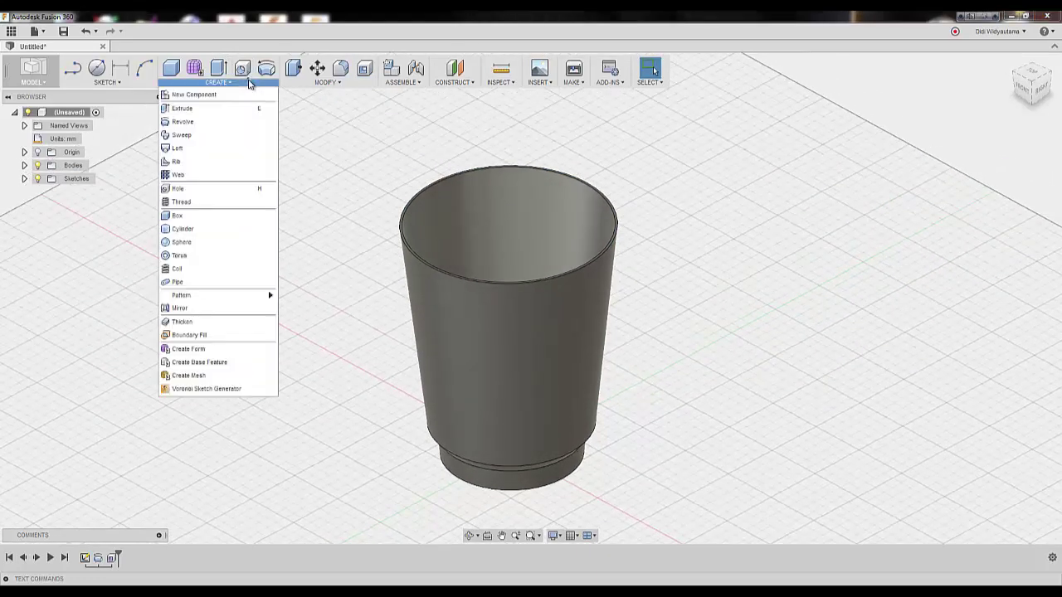
click(211, 285)
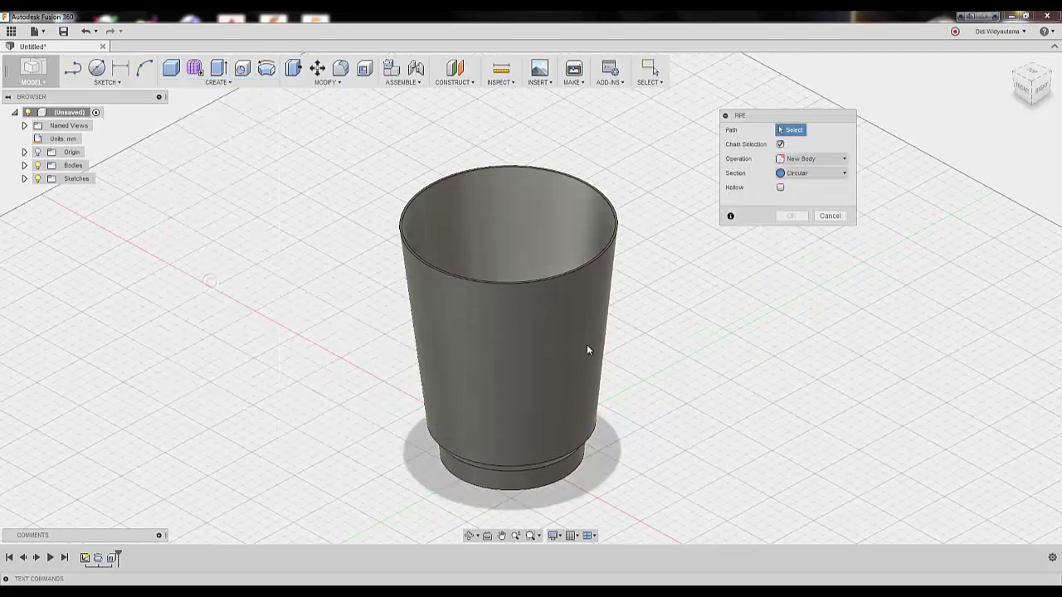
scroll(714, 314, up, 3)
scroll(691, 318, up, 3)
scroll(690, 318, up, 2)
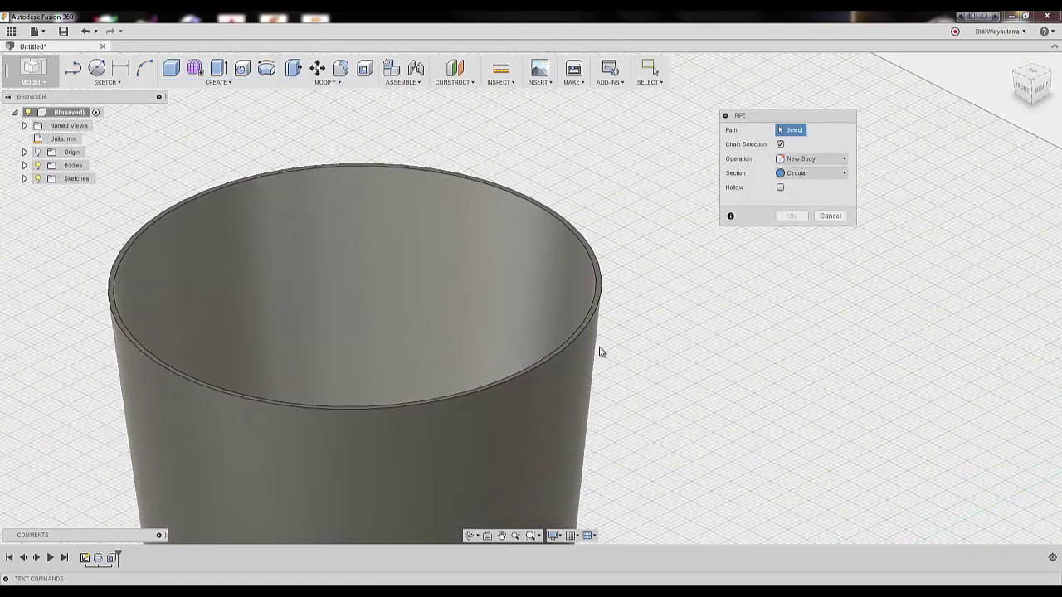
click(586, 342)
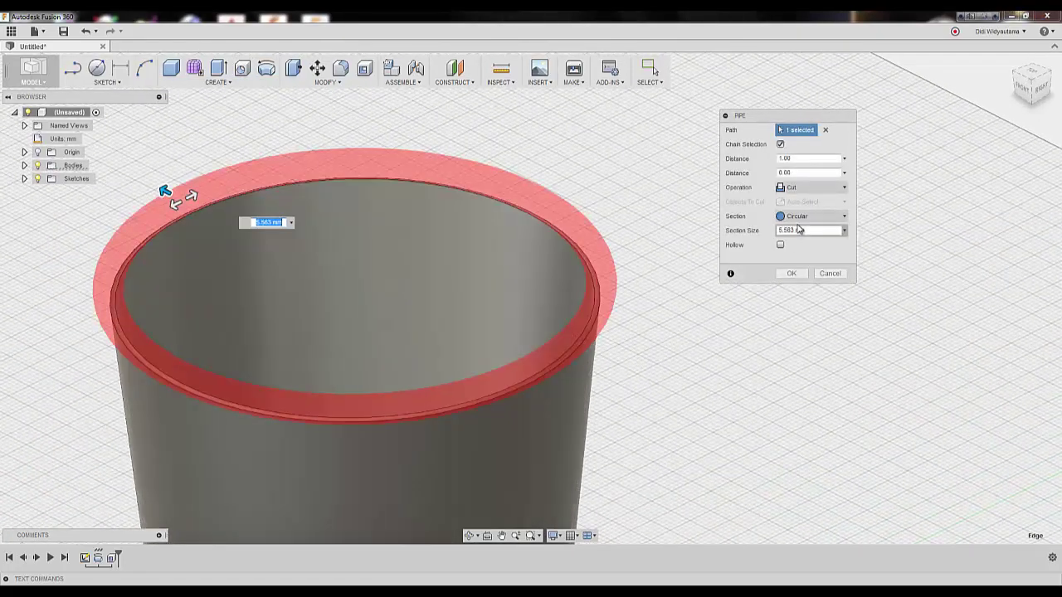
click(807, 187)
click(807, 202)
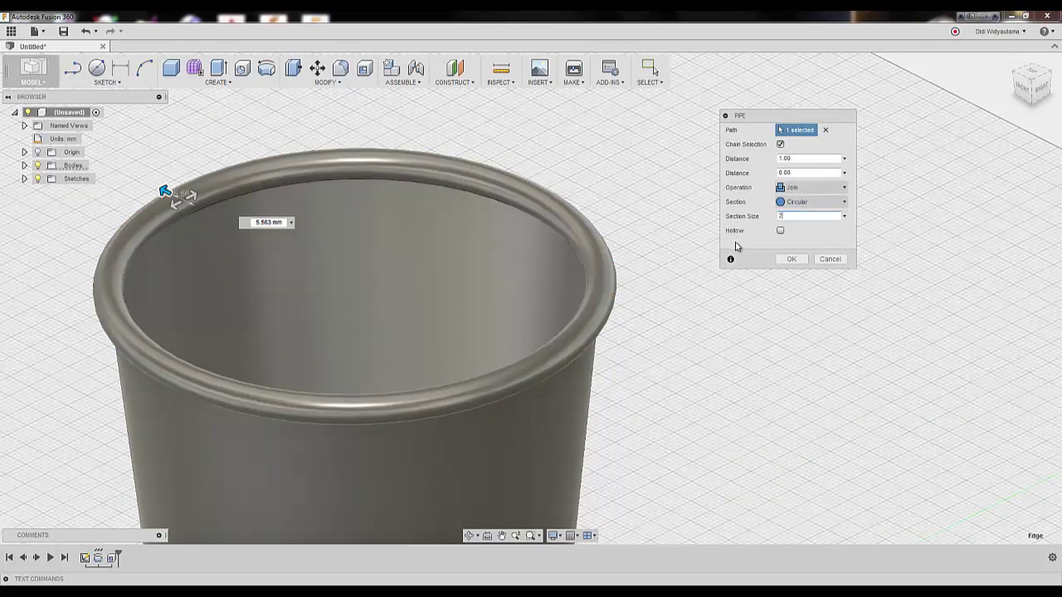
shift+middle_drag(735, 249, 775, 282)
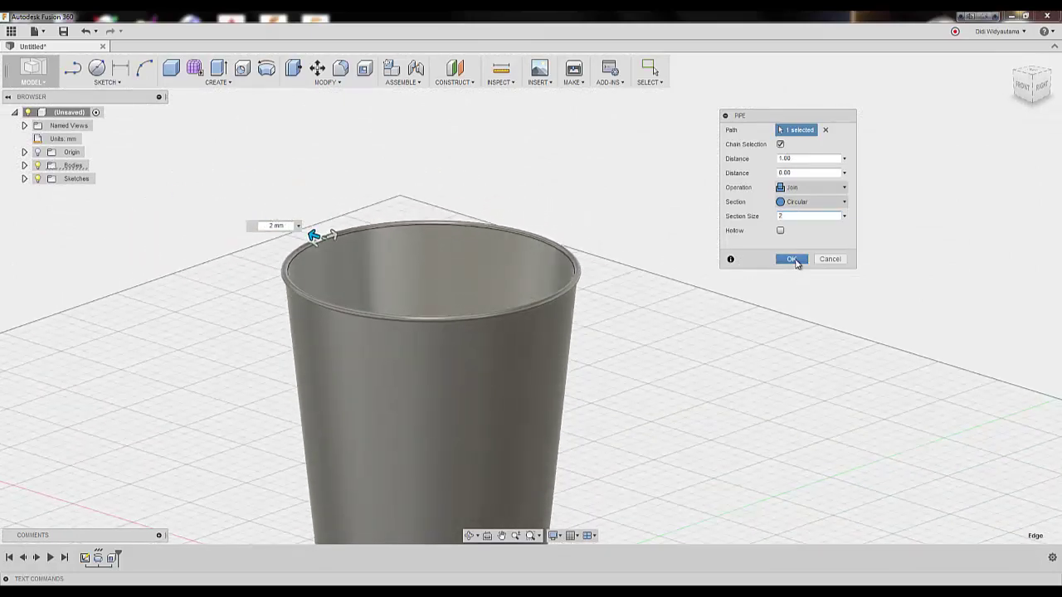
click(792, 259)
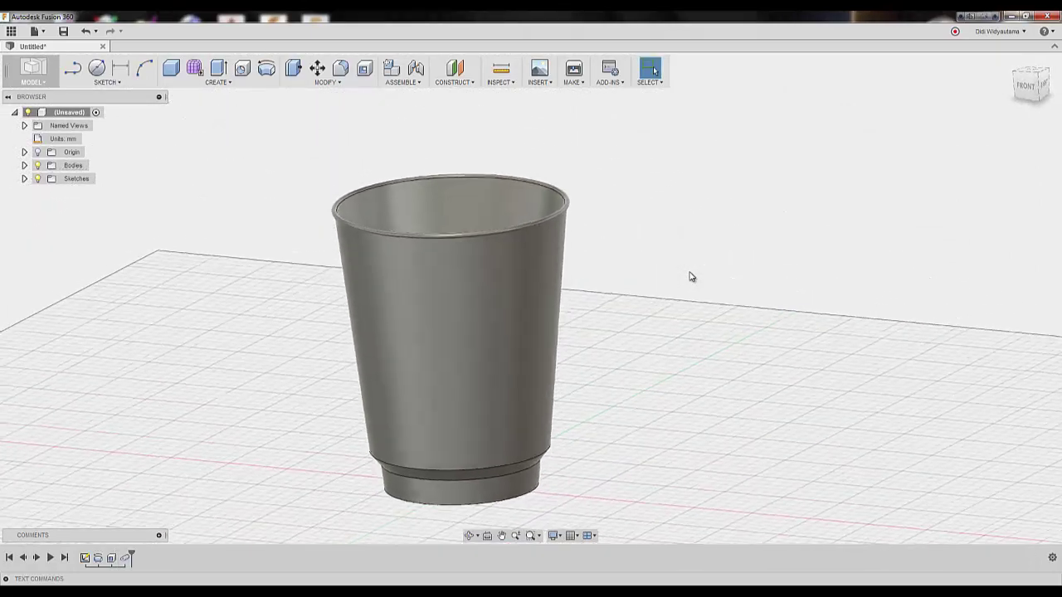
Start a sketch on the front origin plane with Slice enabled to expose the cross-section.
click(85, 83)
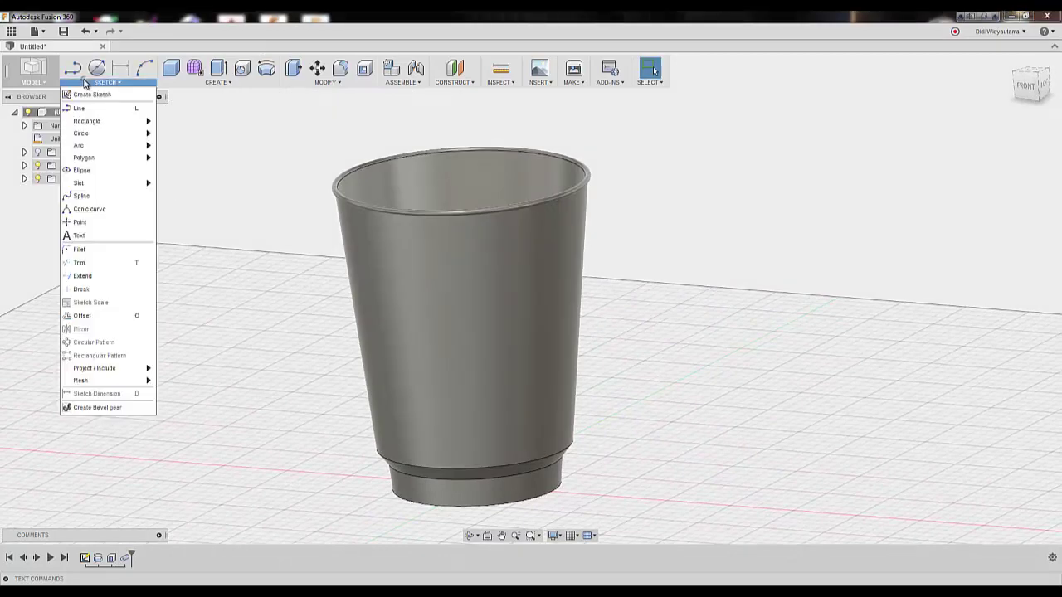
click(87, 94)
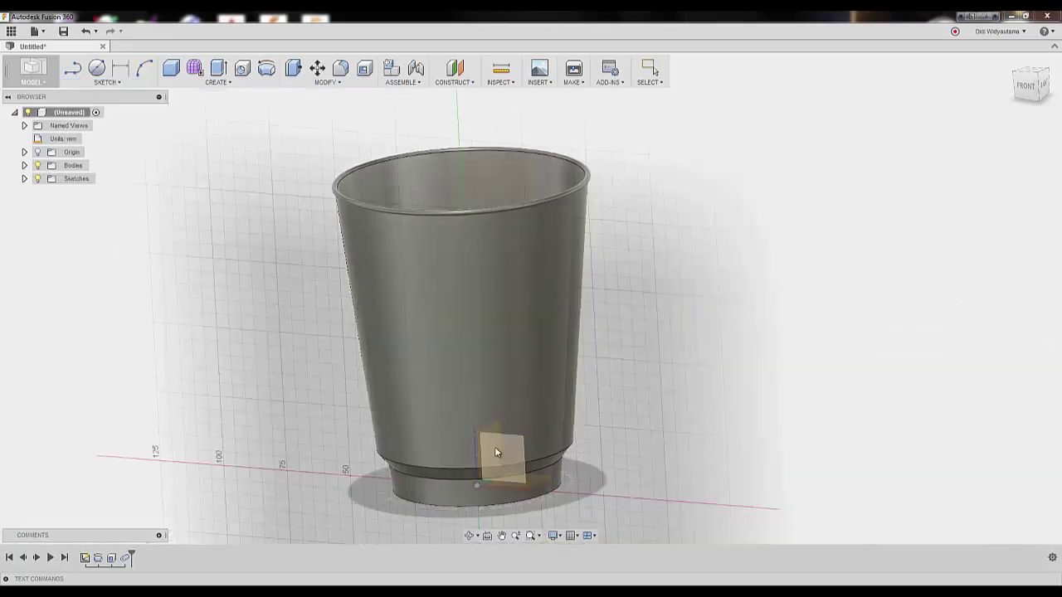
click(511, 453)
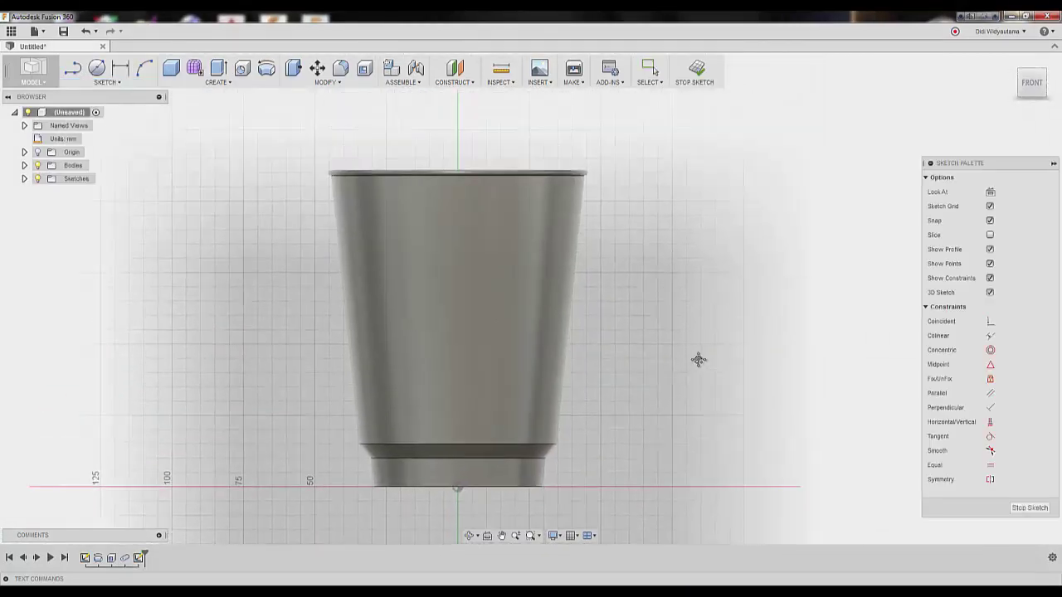
click(990, 236)
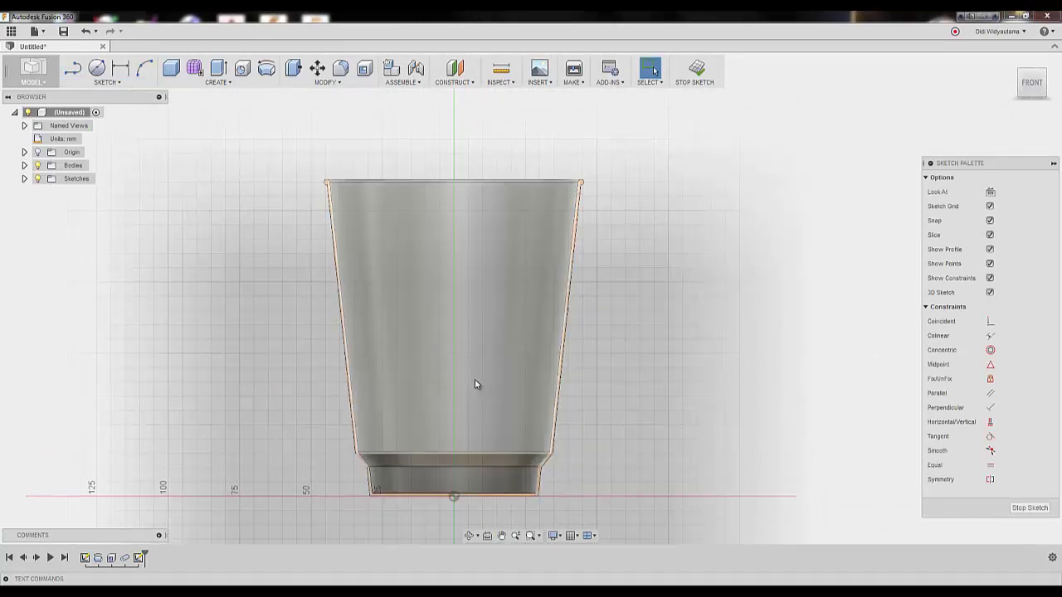
Intersect the cup body into the sketch to get its wall and rim outline.
click(141, 87)
mouse_move(95, 367)
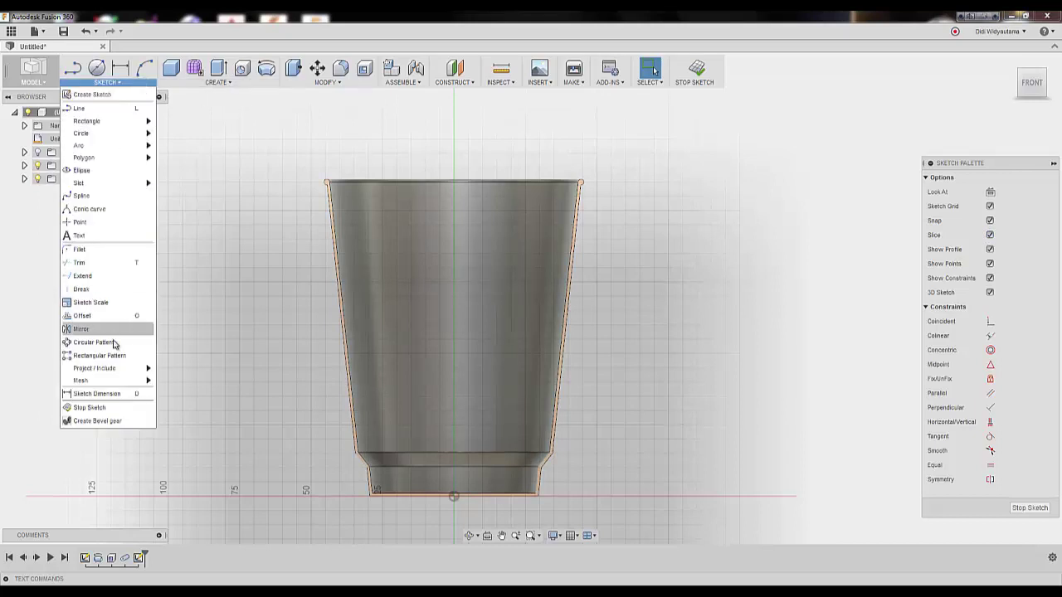
click(176, 384)
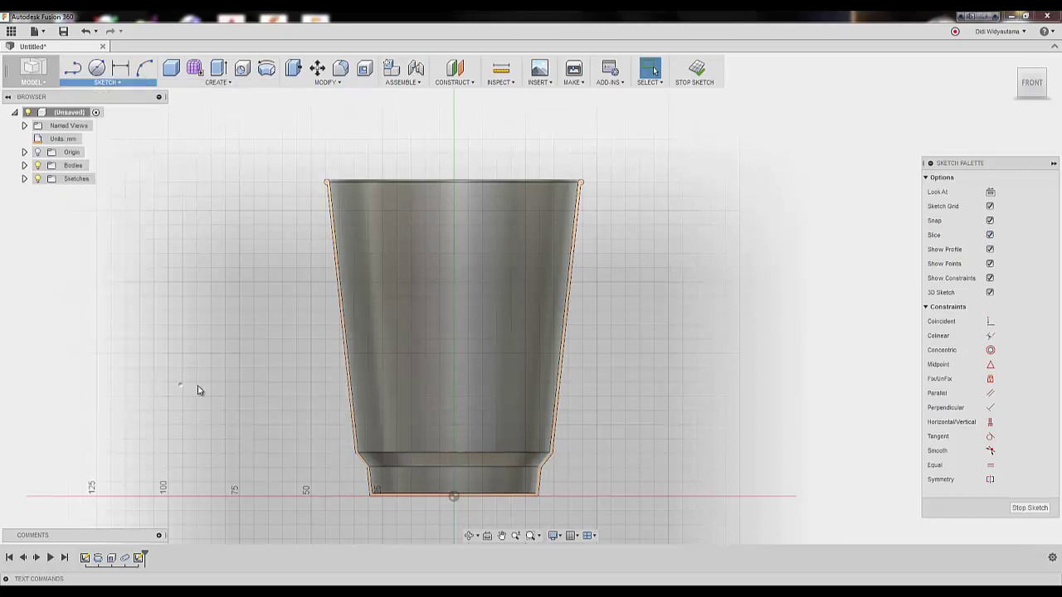
scroll(596, 209, up, 2)
scroll(595, 209, up, 1)
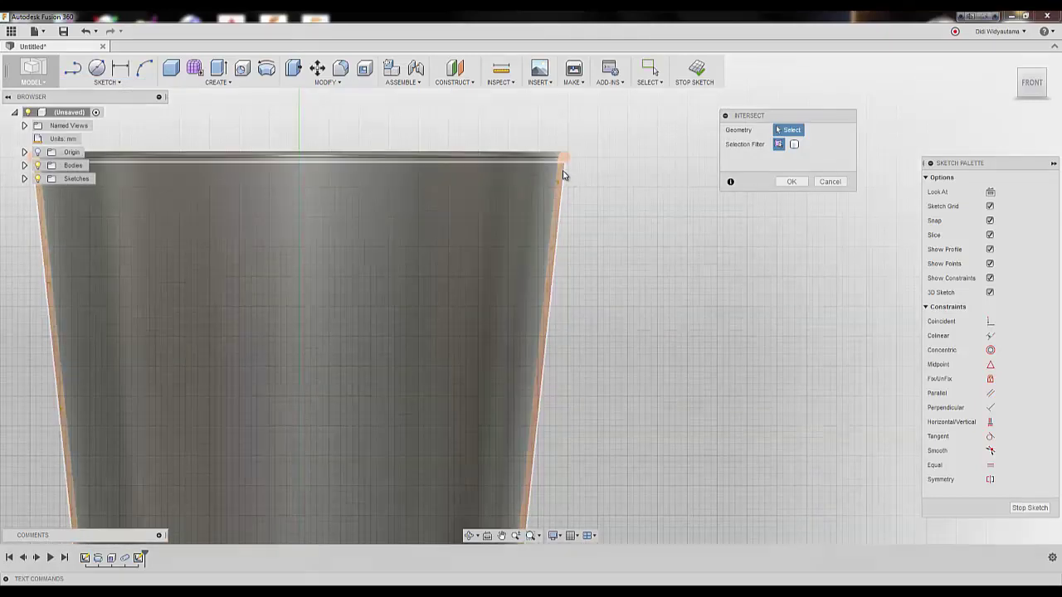
click(792, 182)
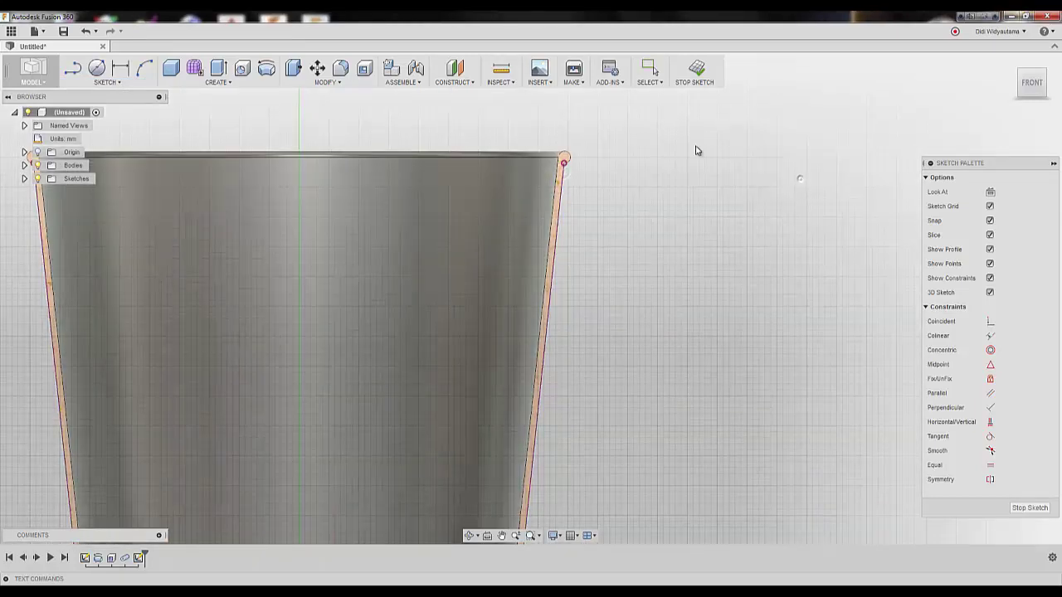
Draw a thin outline against the cup's right wall and delete the misplaced bottom segment.
key(l)
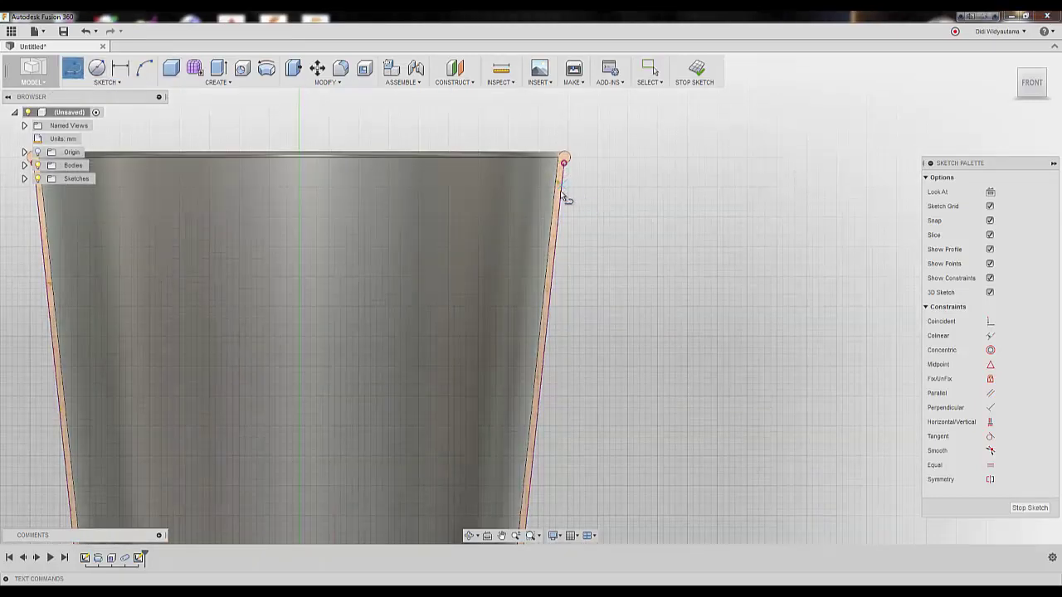
click(557, 235)
scroll(571, 230, up, 2)
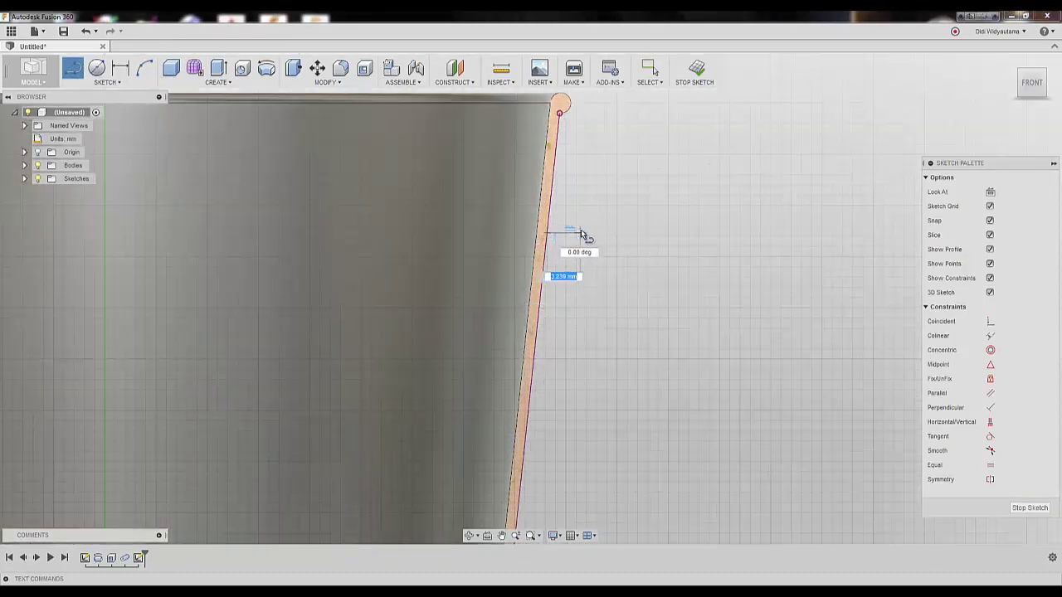
click(585, 233)
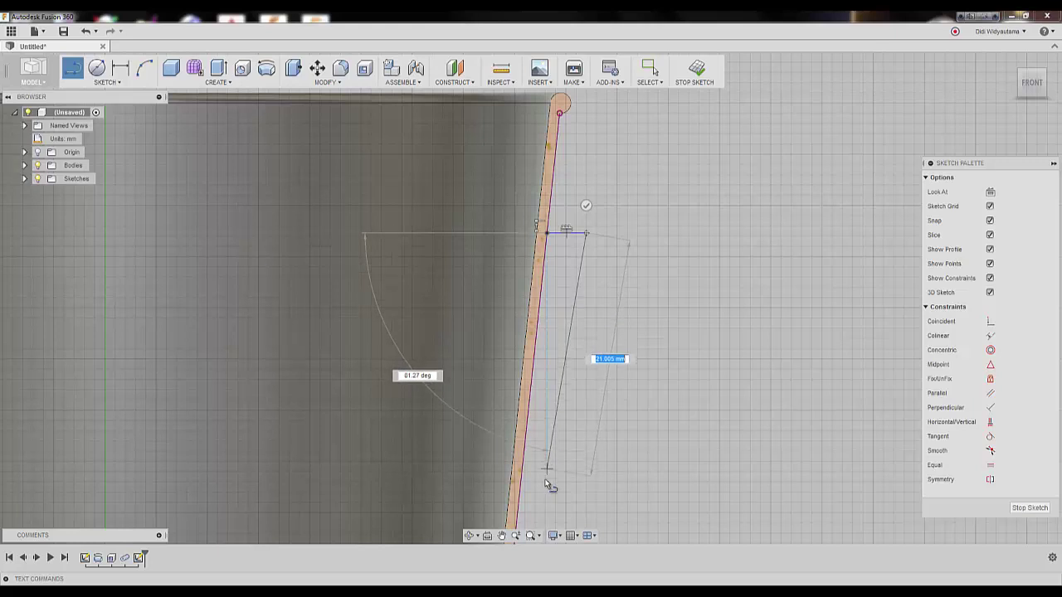
click(553, 500)
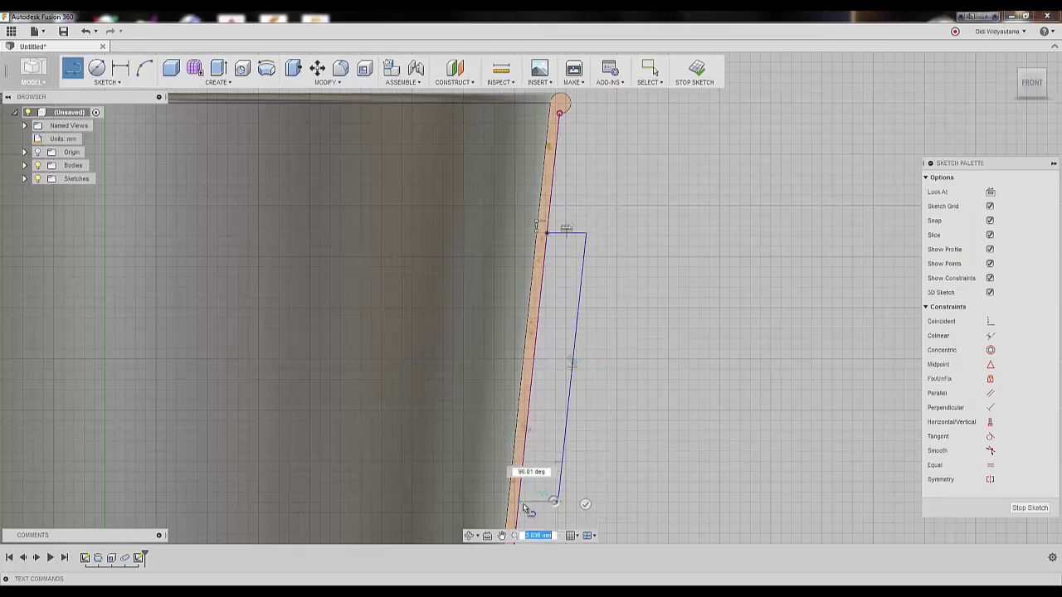
click(521, 501)
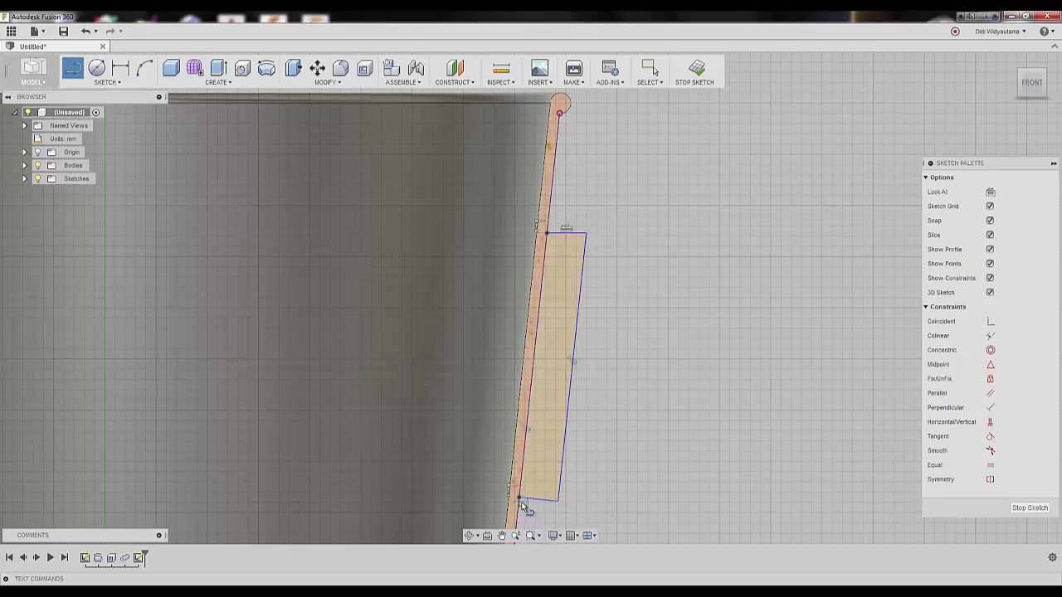
key(Escape)
click(535, 501)
key(Delete)
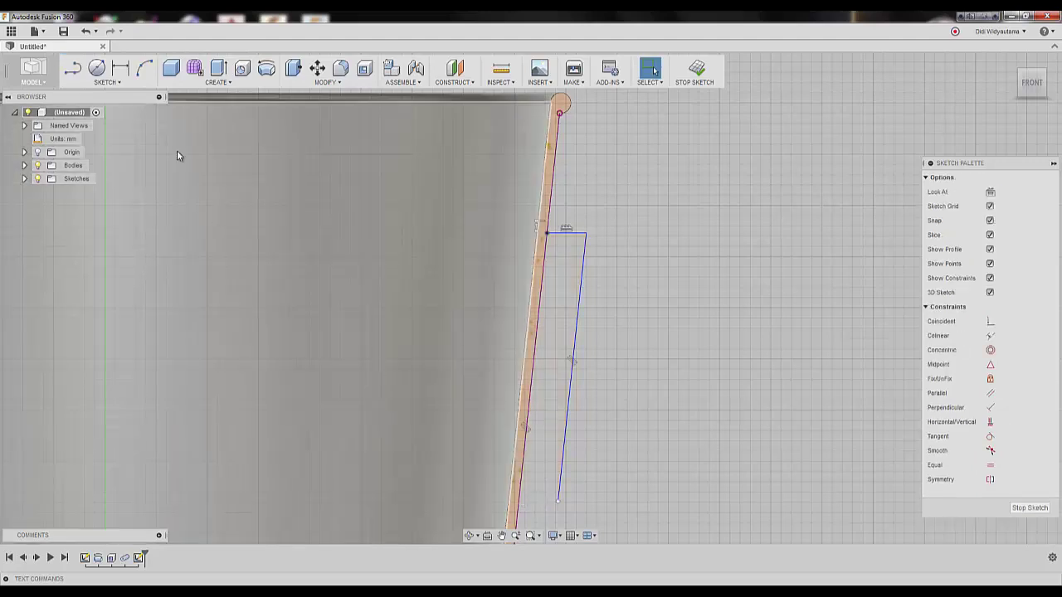
Redraw the bottom segment to close the profile at the cup wall.
click(73, 68)
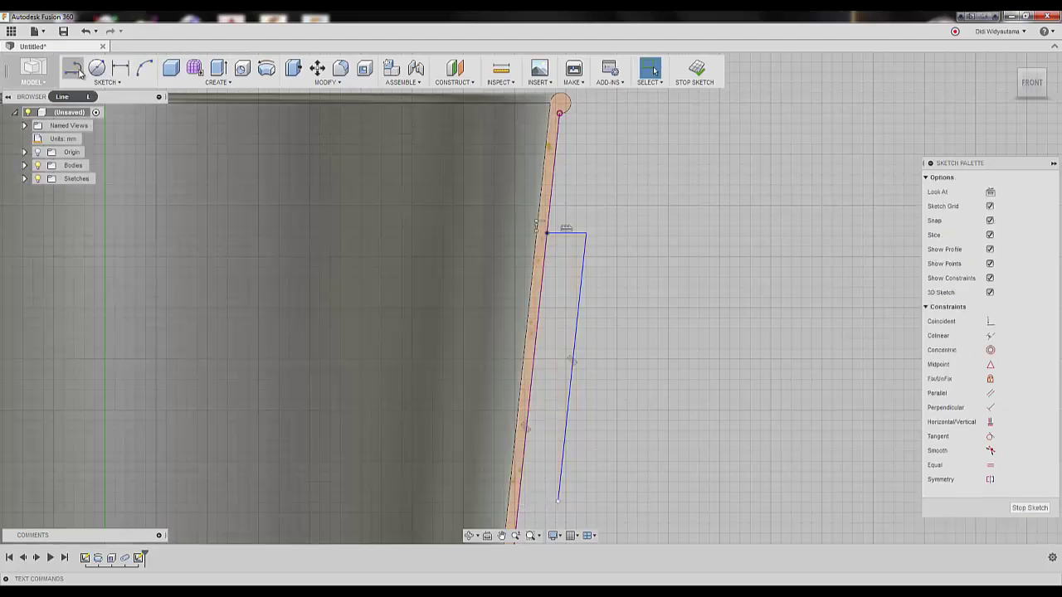
click(558, 502)
click(514, 499)
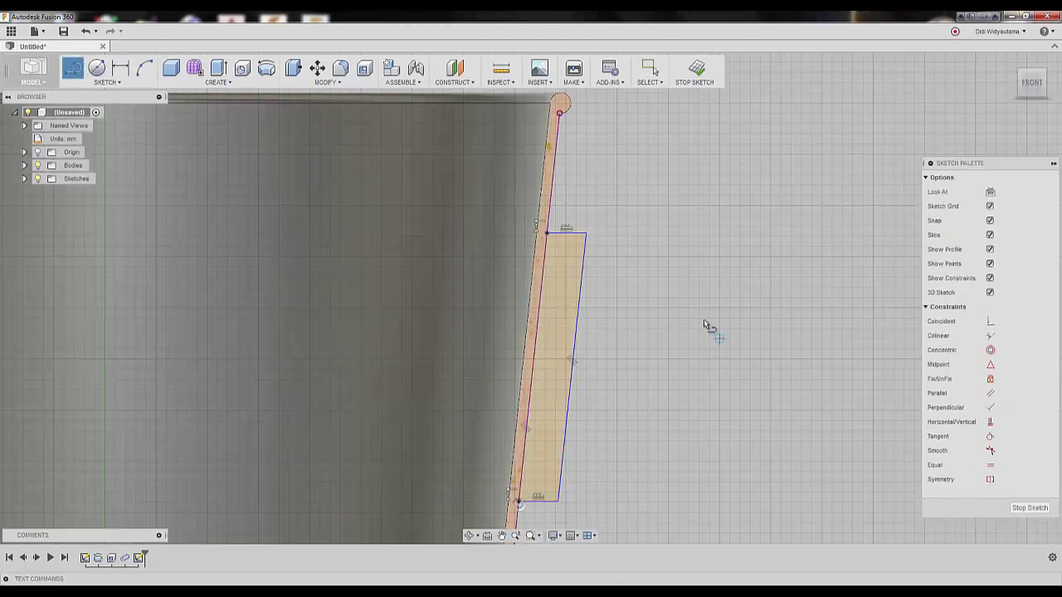
right_click(669, 301)
click(673, 267)
middle_drag(730, 341, 712, 328)
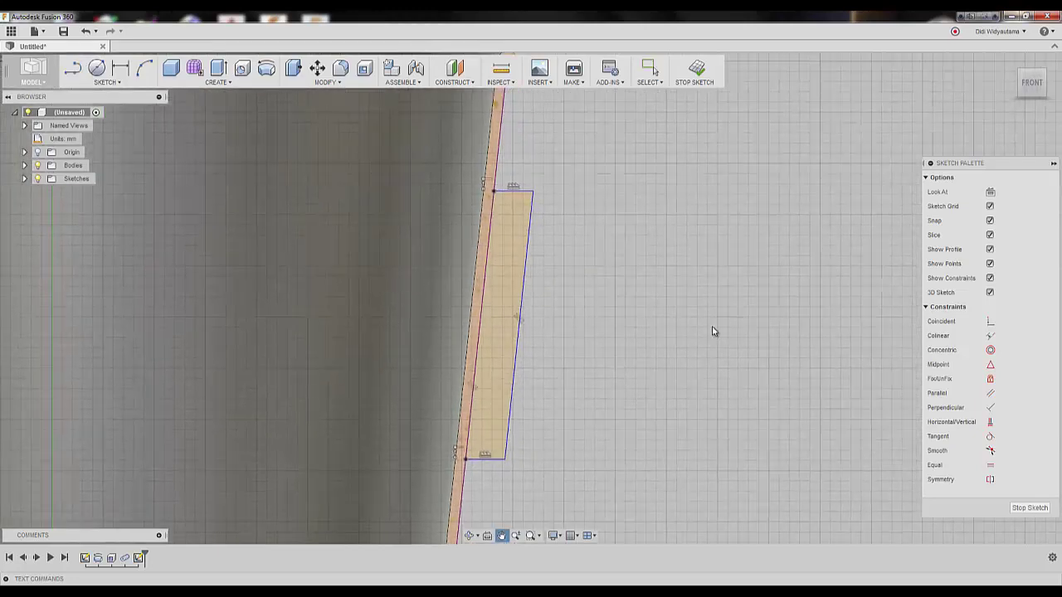
Dimension the profile's top edge to 3 mm wide.
click(120, 68)
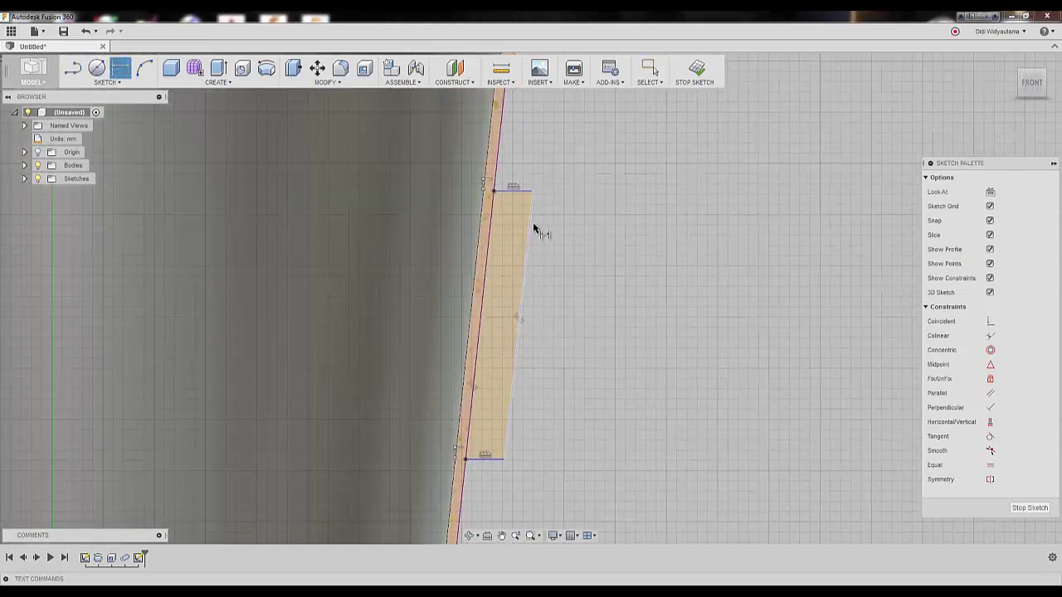
click(522, 191)
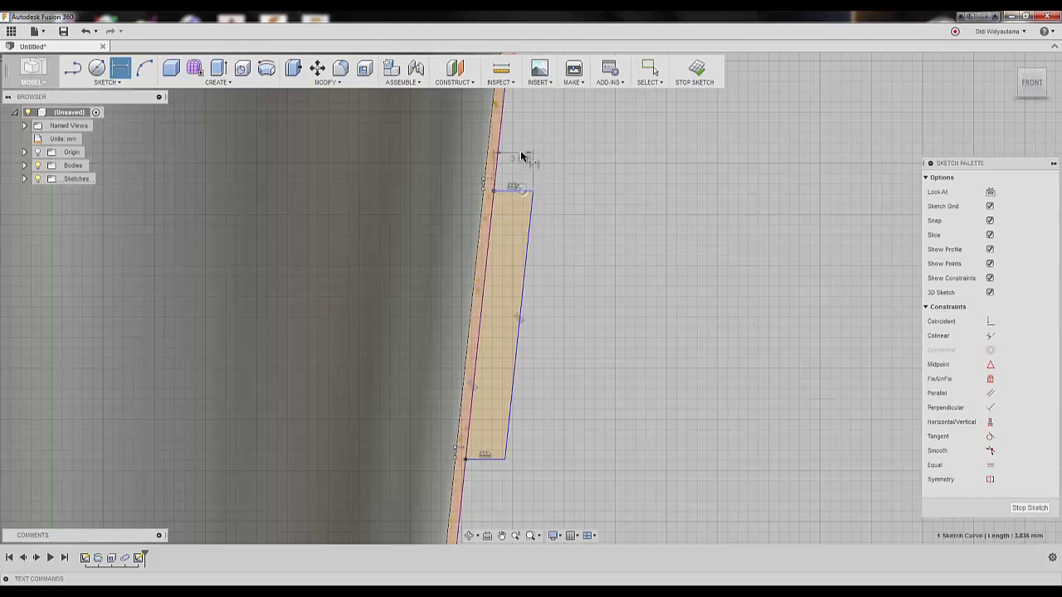
click(524, 156)
text(3)
key(Return)
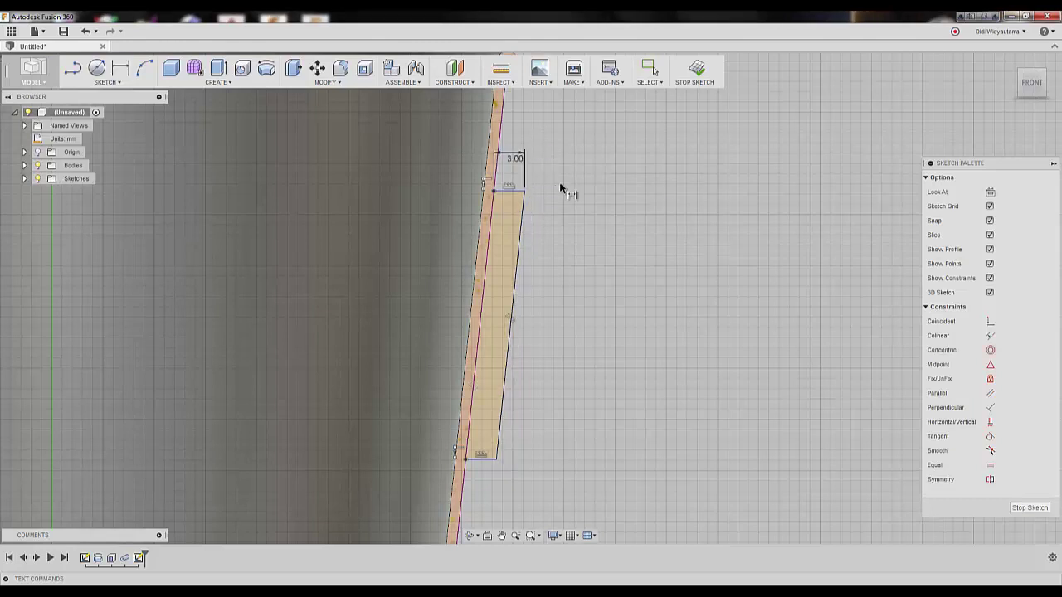
Dimension the profile's height between top and bottom edges to 25 mm.
click(511, 191)
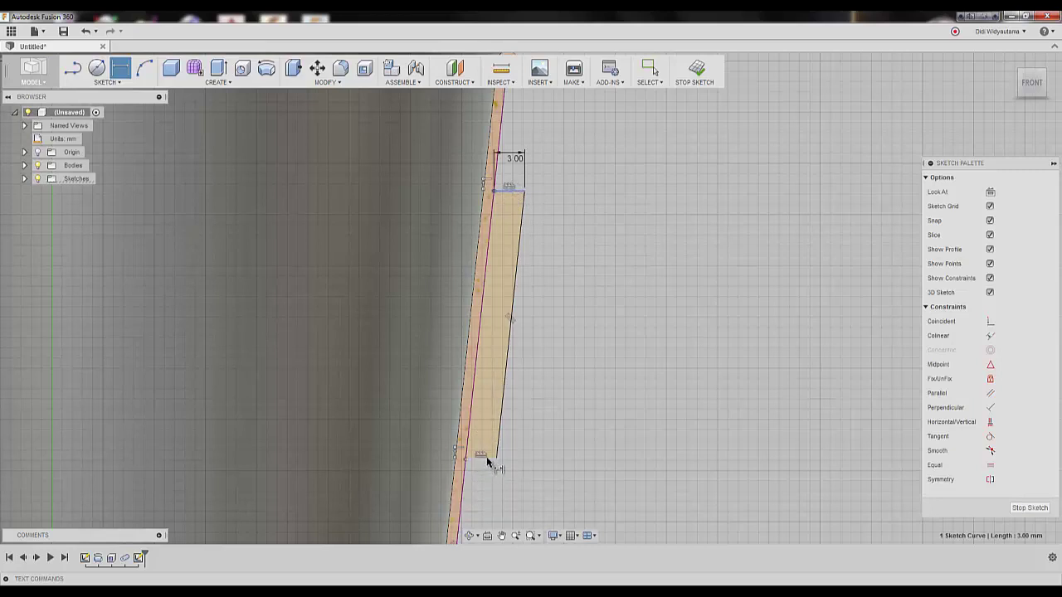
click(488, 462)
click(569, 309)
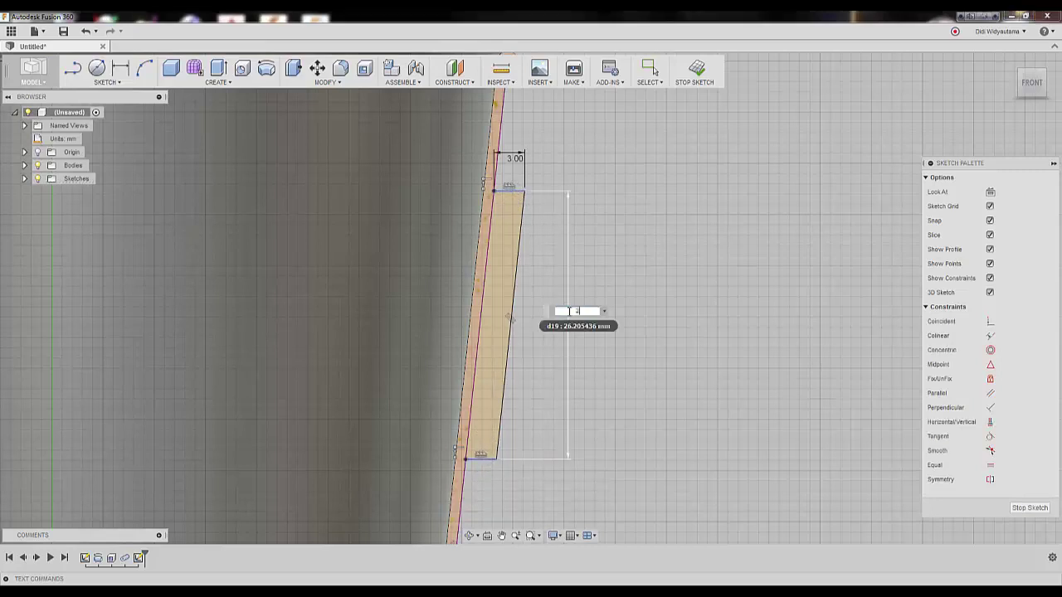
text(5)
key(Return)
right_click(616, 286)
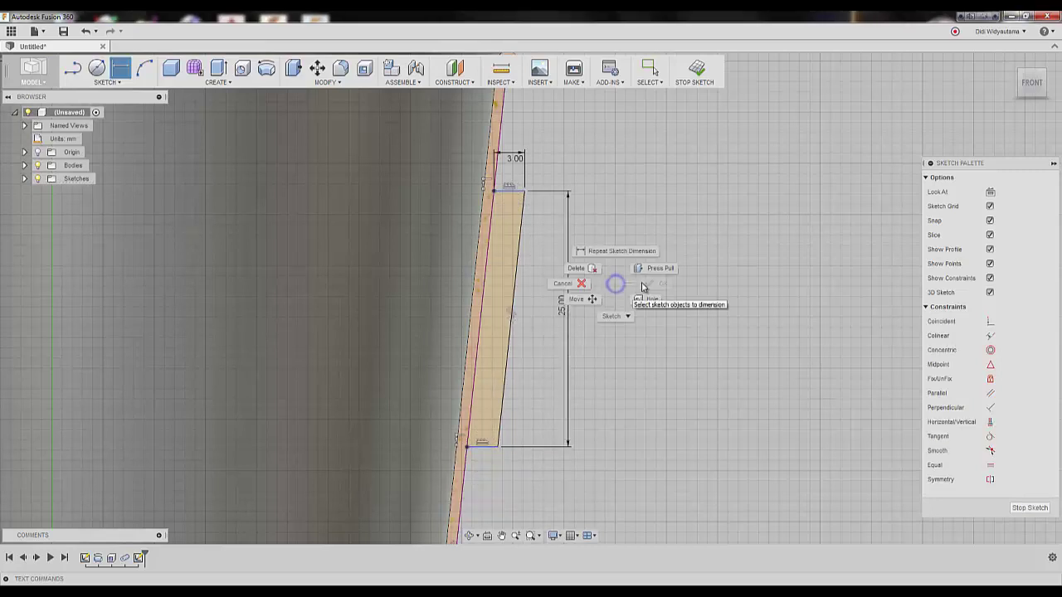
click(572, 283)
middle_drag(760, 275, 636, 289)
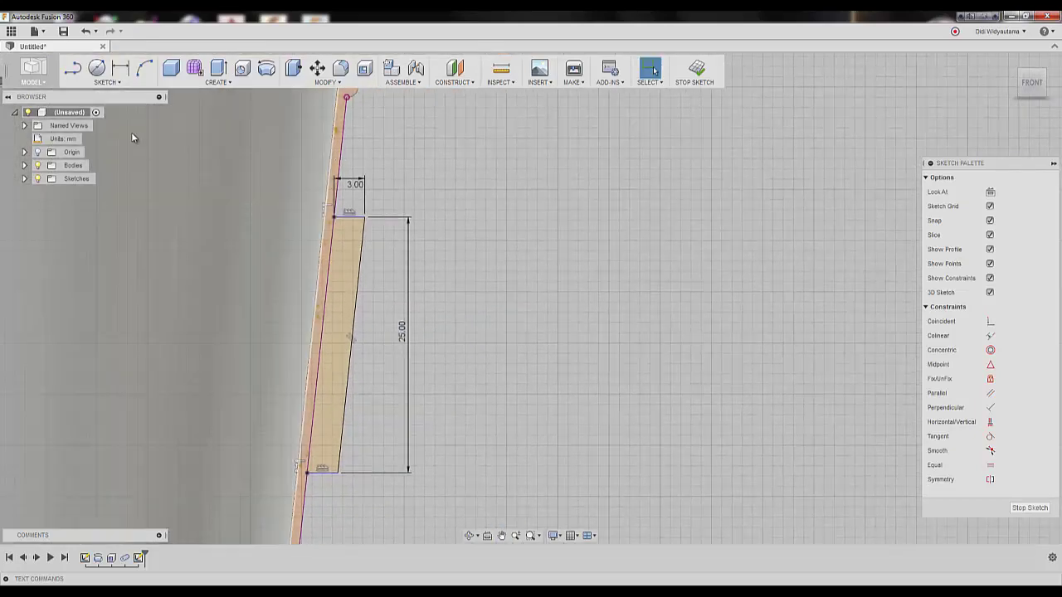
Draw the handle path from the profile's top-right corner: a short horizontal line, tangent arc, then slanted line.
click(78, 78)
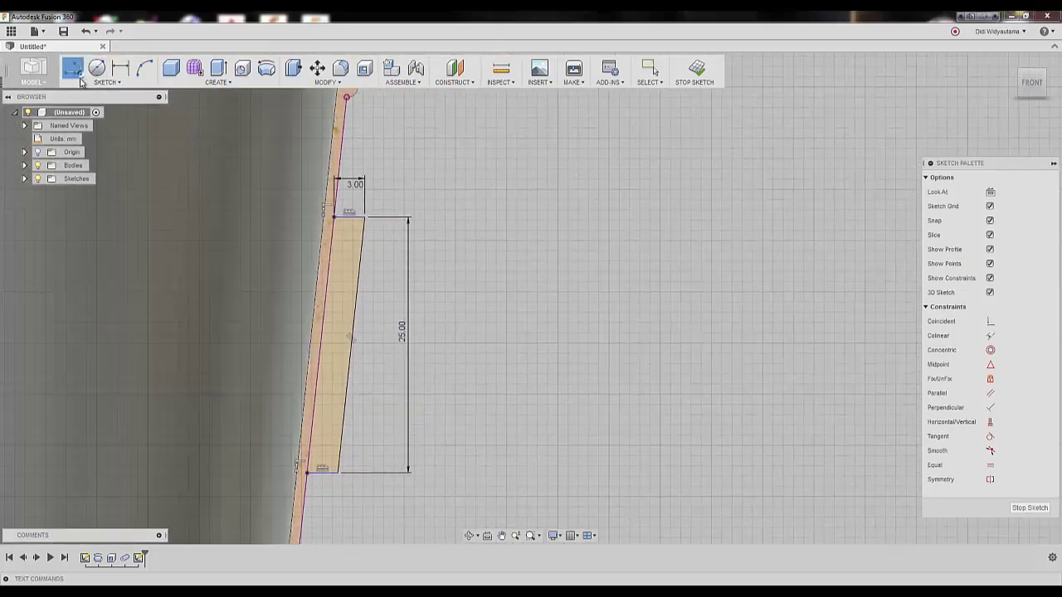
click(365, 217)
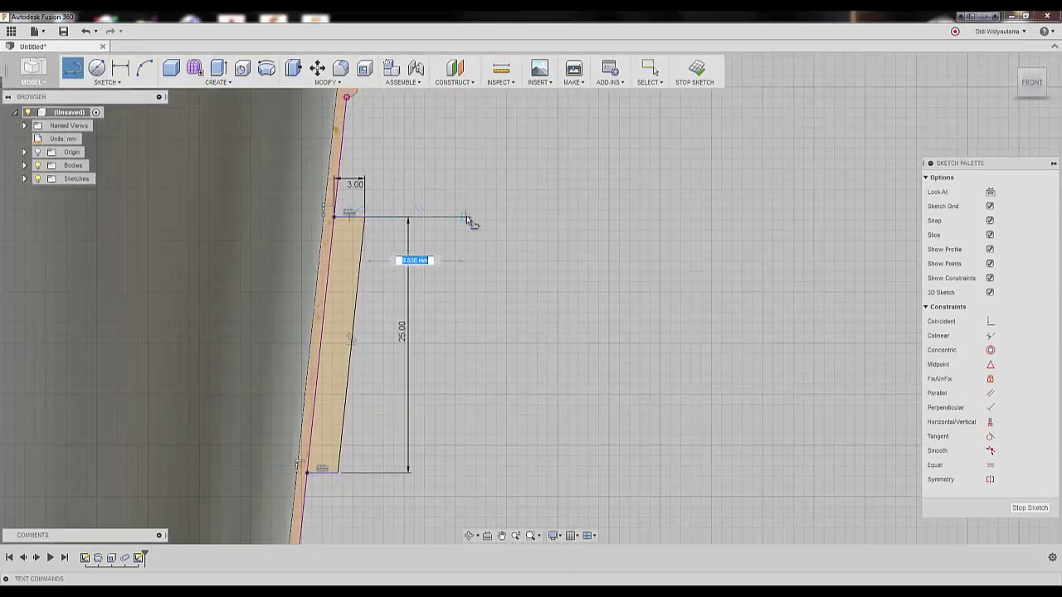
click(425, 217)
drag(425, 217, 589, 357)
scroll(587, 390, down, 3)
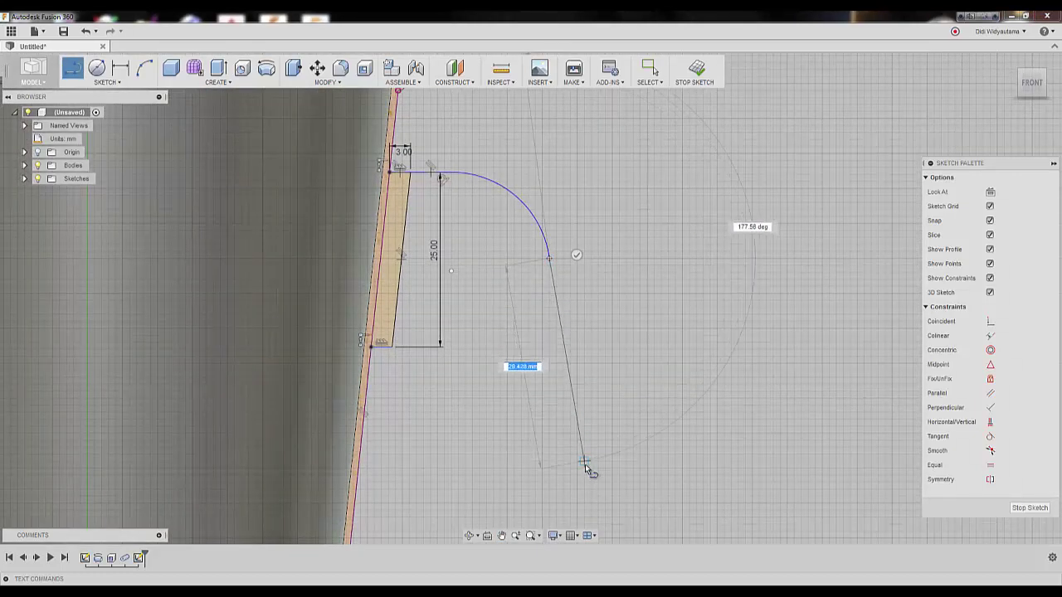
click(585, 462)
Dimension the handle path's top line to 6 mm and the arc radius to 15 mm.
key(Escape)
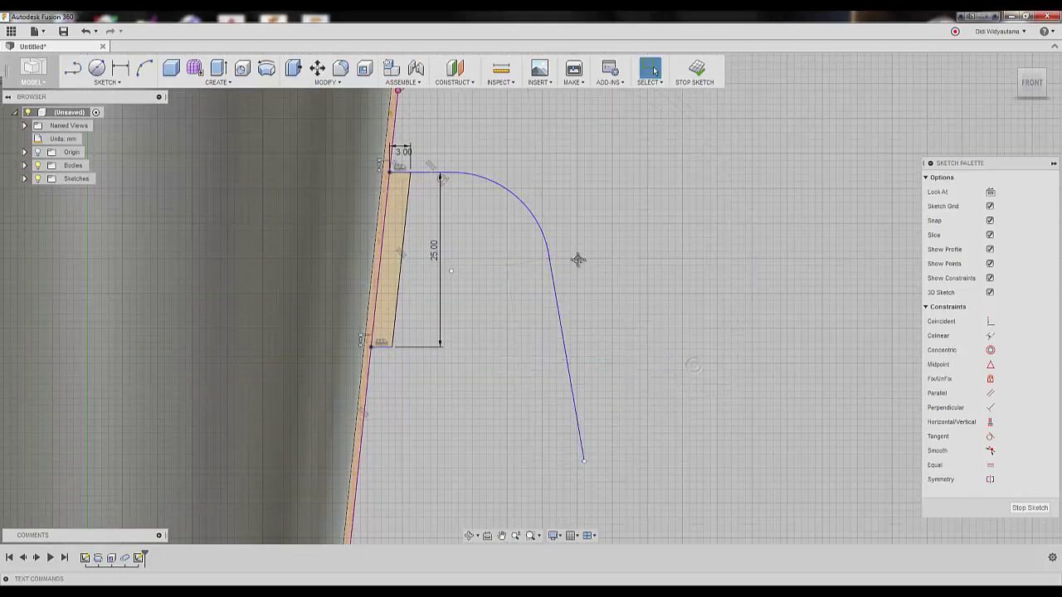
middle_drag(620, 254, 562, 268)
click(122, 73)
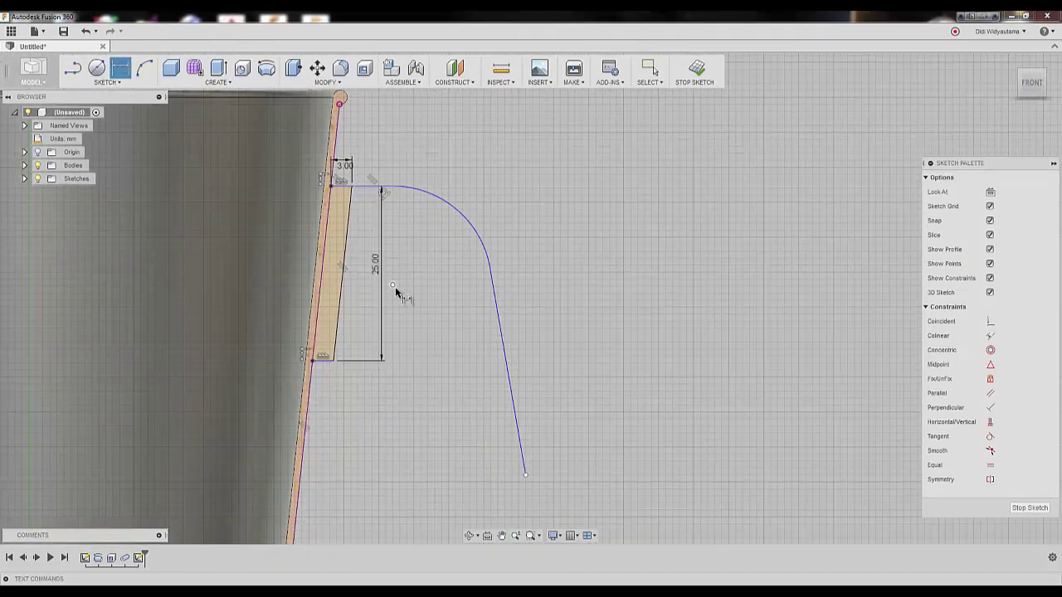
click(365, 187)
click(379, 159)
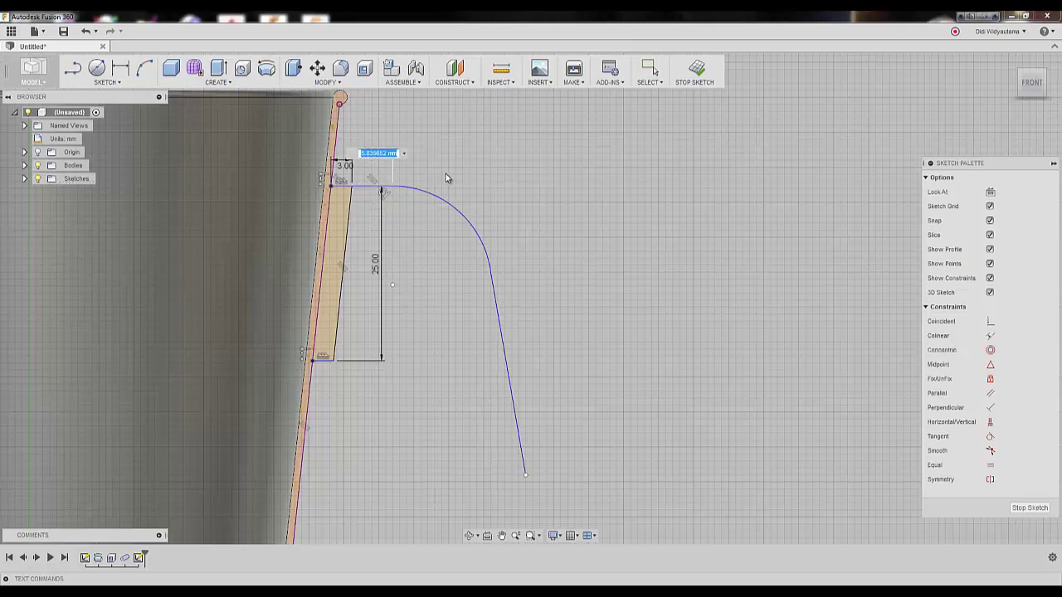
text(6)
key(Return)
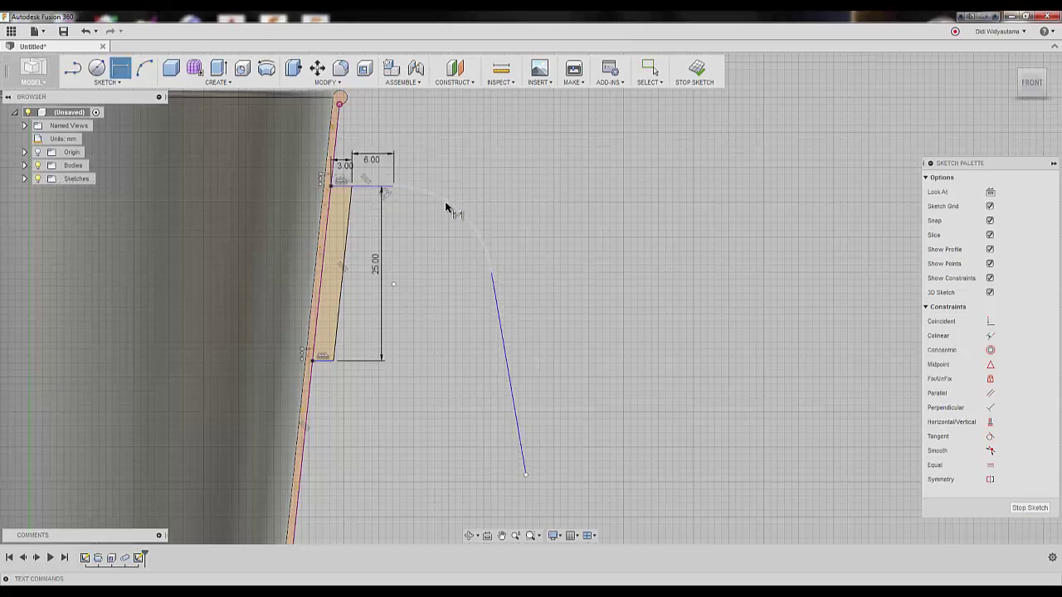
click(445, 205)
click(448, 247)
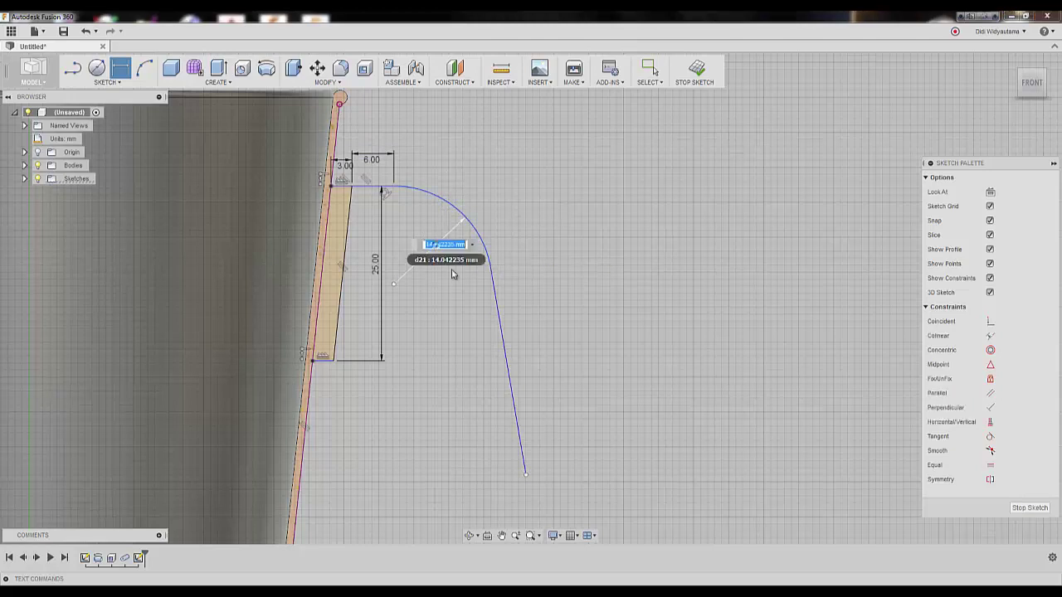
key(Return)
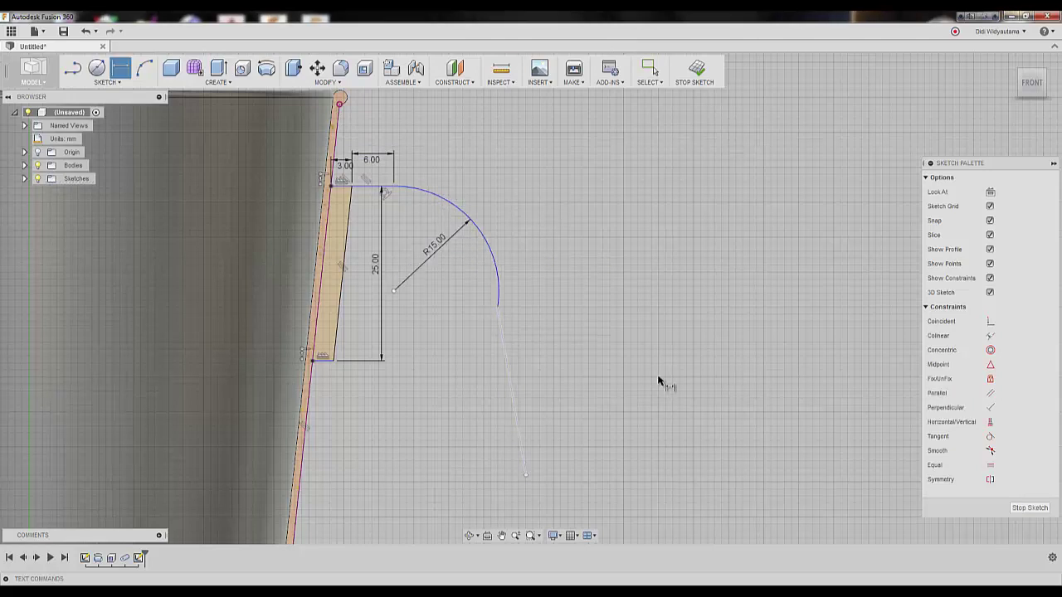
right_click(798, 397)
click(730, 380)
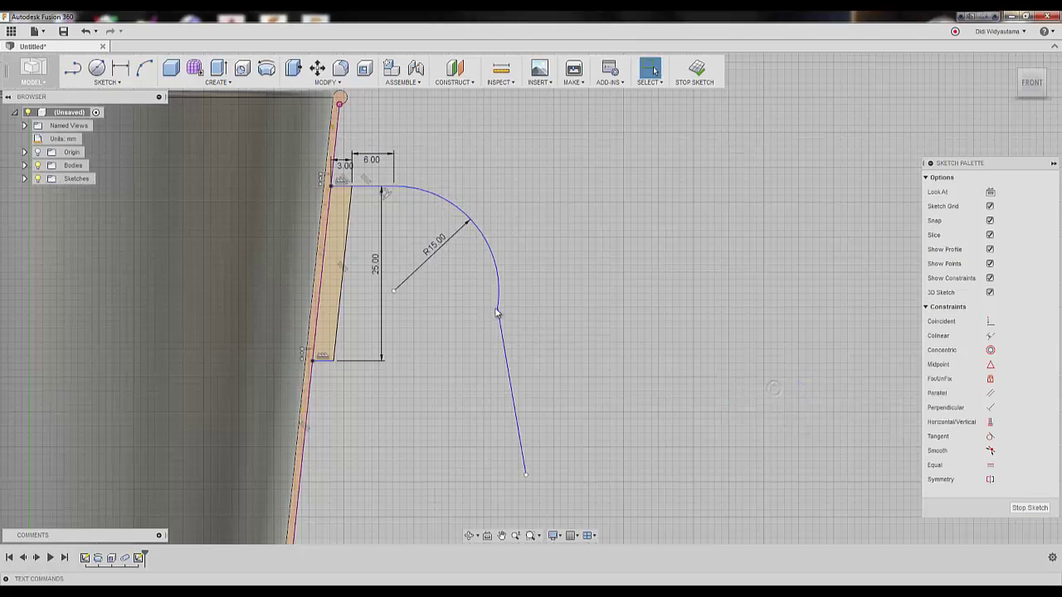
Make the arc tangent to the slanted line and drag the line's lower end outward.
click(991, 438)
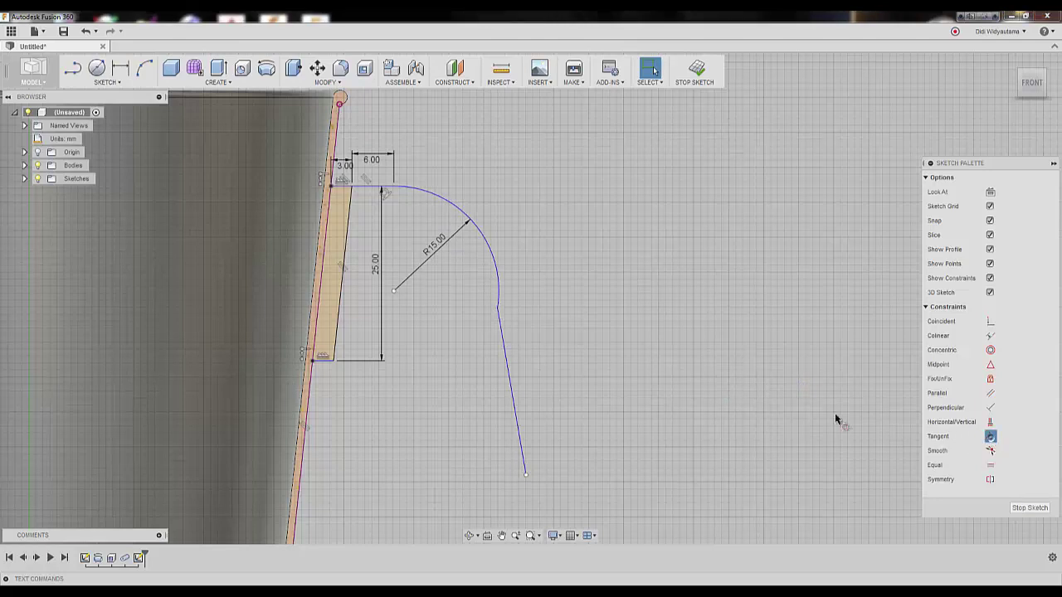
click(504, 330)
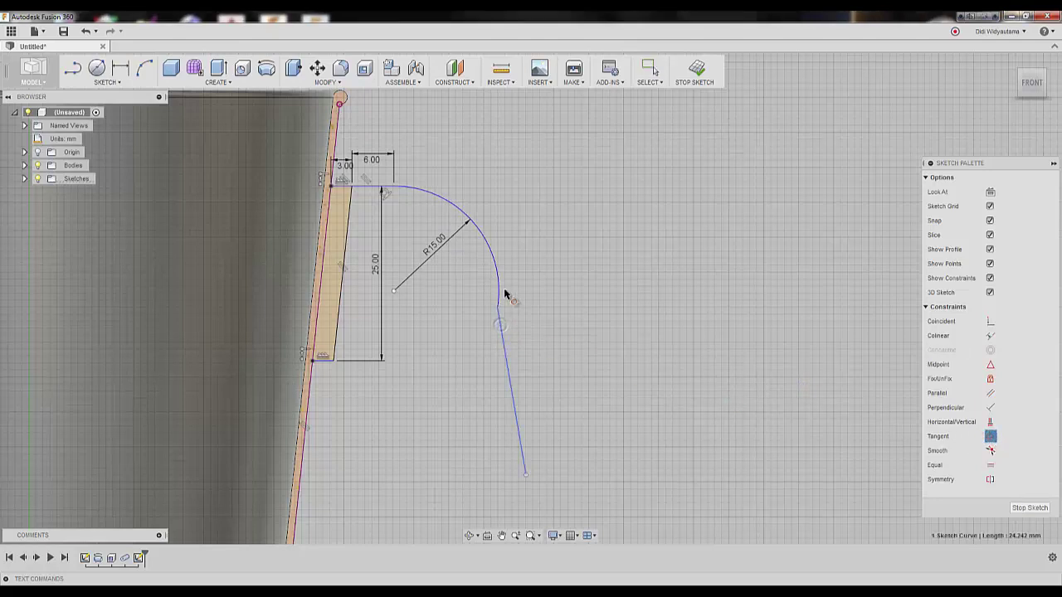
click(500, 290)
right_click(563, 313)
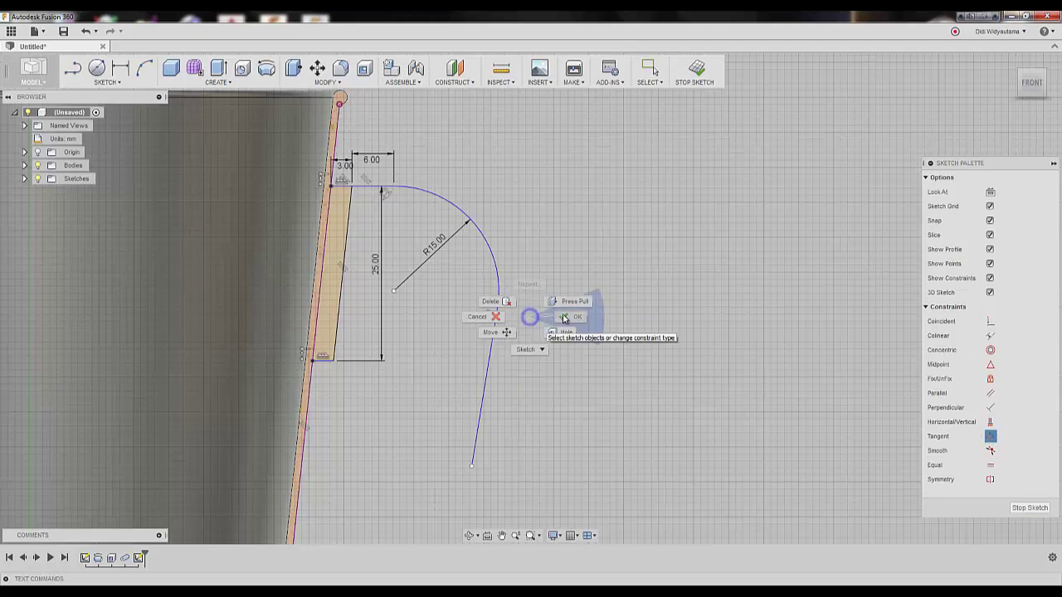
click(489, 324)
drag(471, 465, 540, 463)
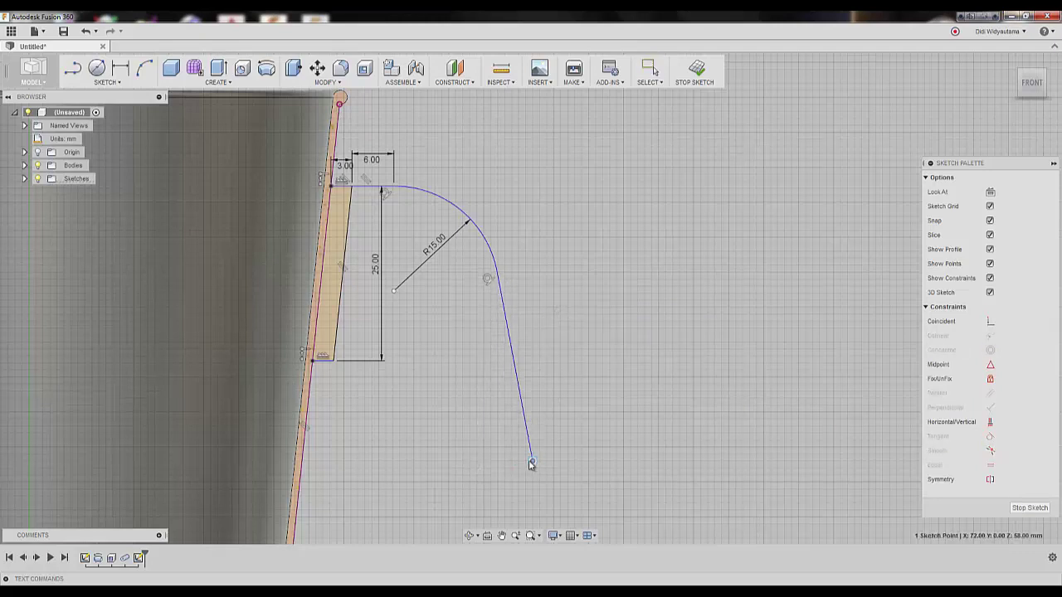
Add a 40 mm vertical dimension from the arc's top start to the slanted line's lower end.
click(660, 378)
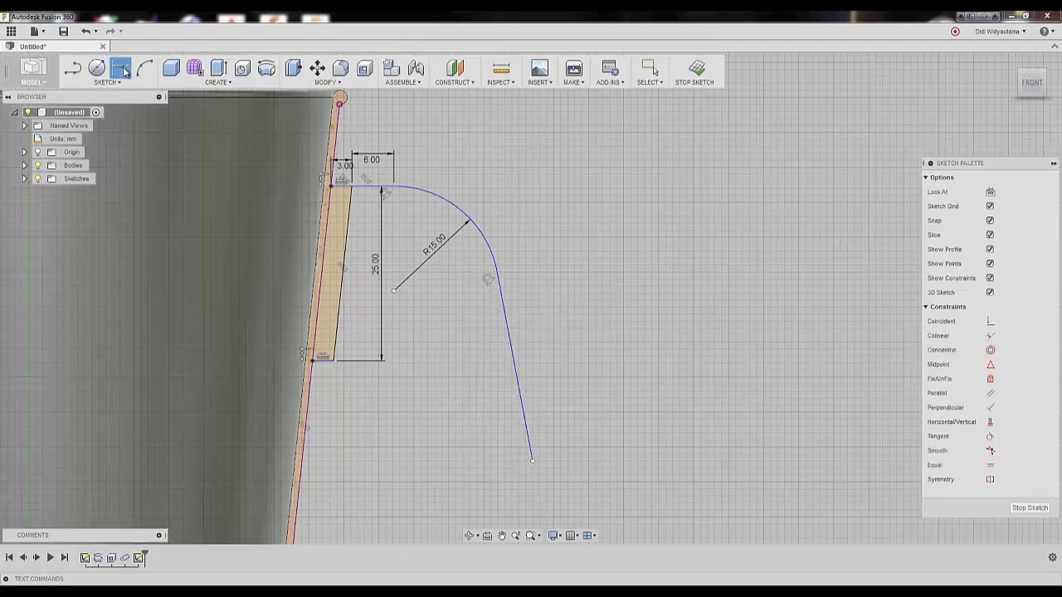
click(533, 461)
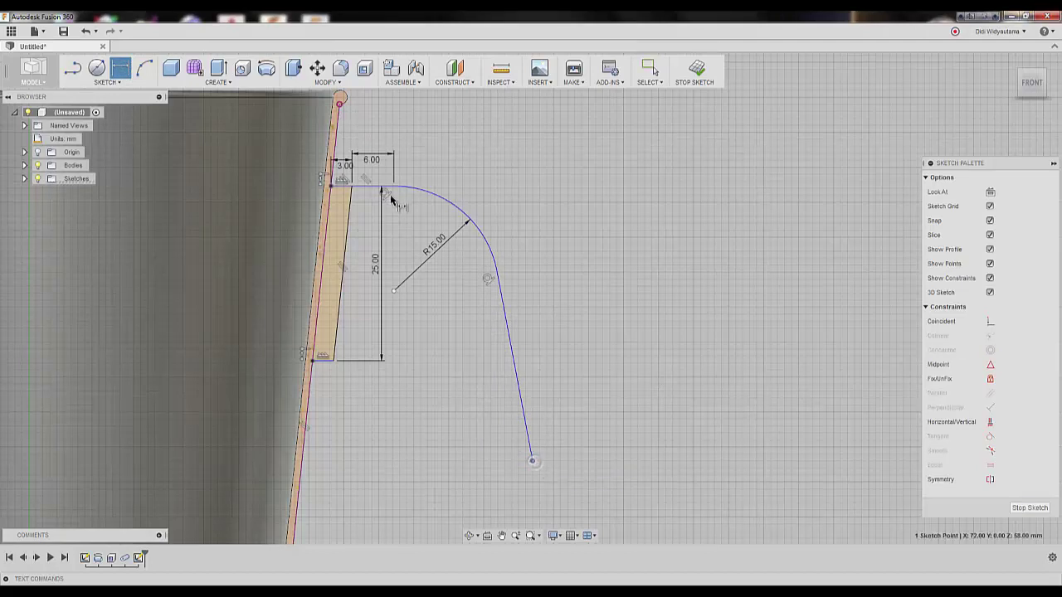
click(379, 187)
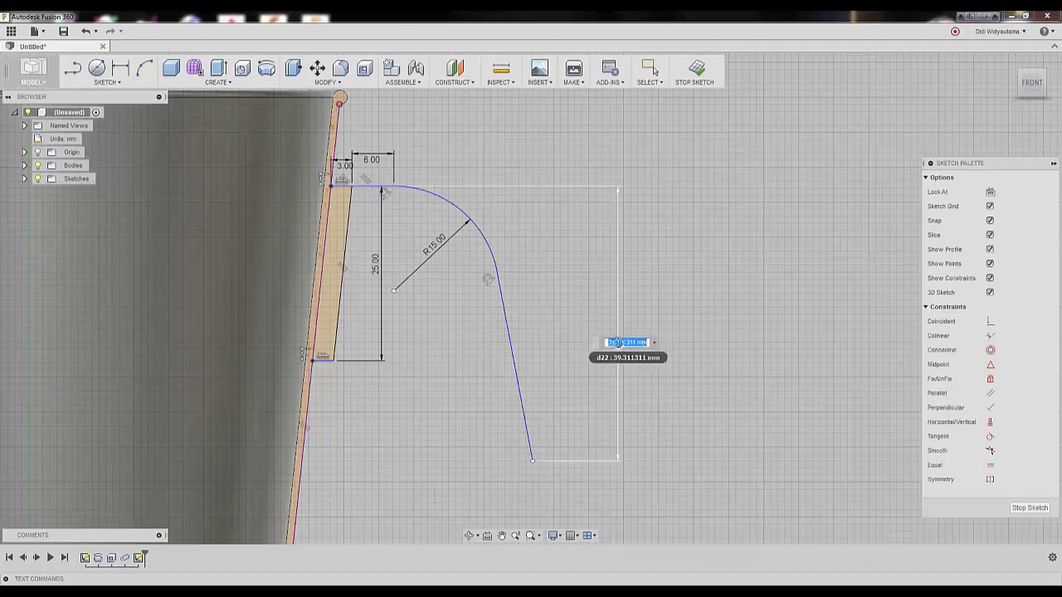
text(40)
key(Return)
key(d)
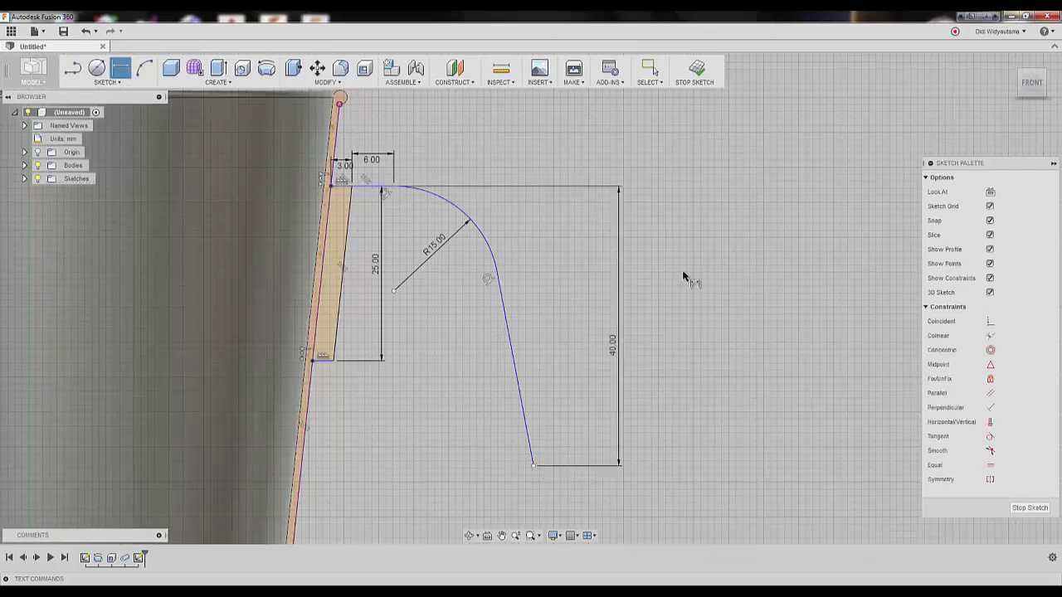
right_click(685, 278)
click(646, 272)
Add a 100° angle dimension across the arc from the top segment.
middle_drag(757, 265, 715, 253)
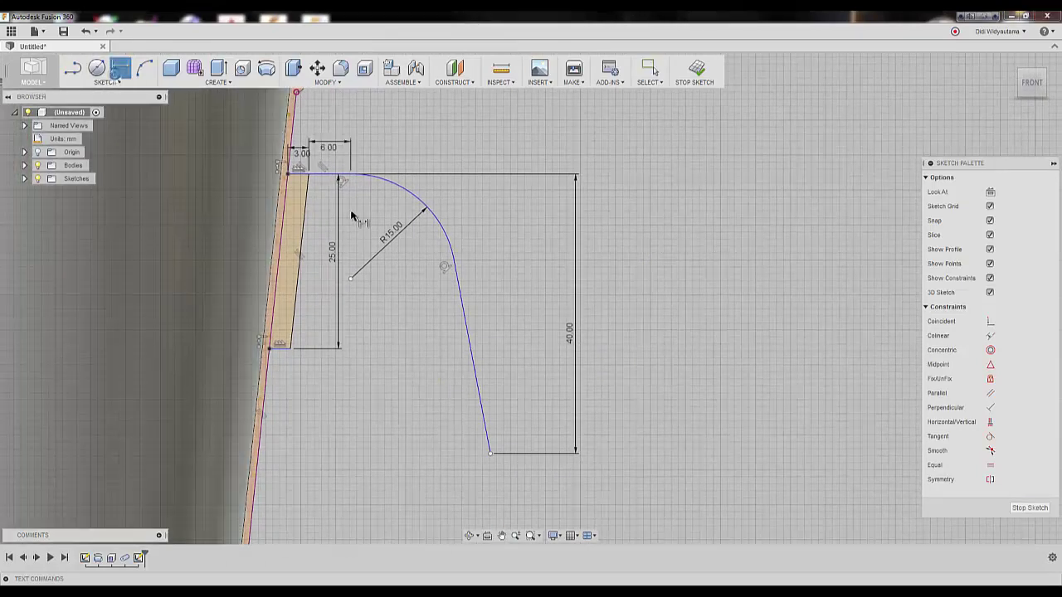
key(d)
click(330, 174)
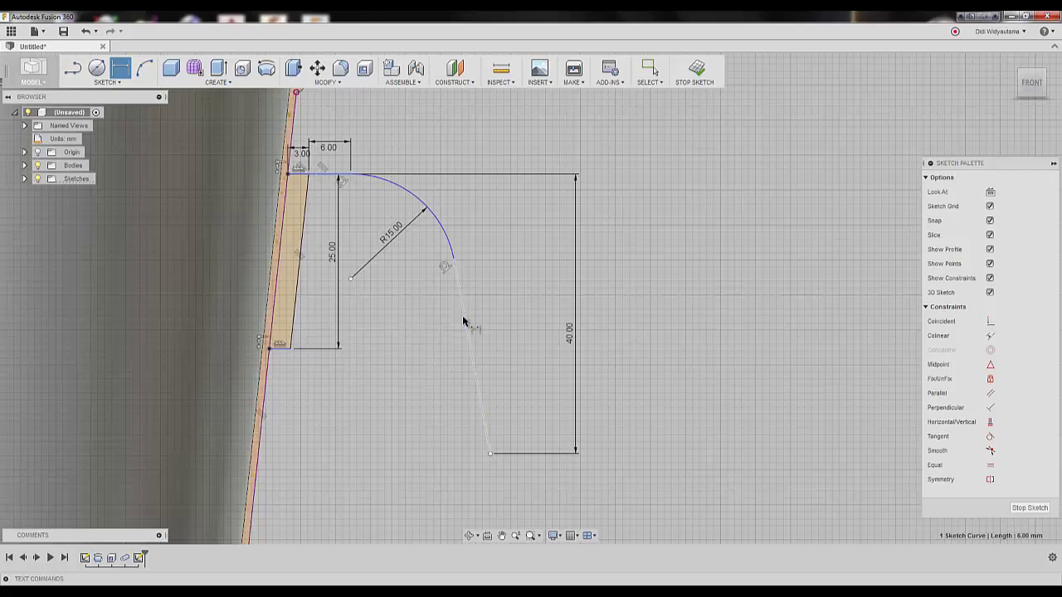
click(402, 276)
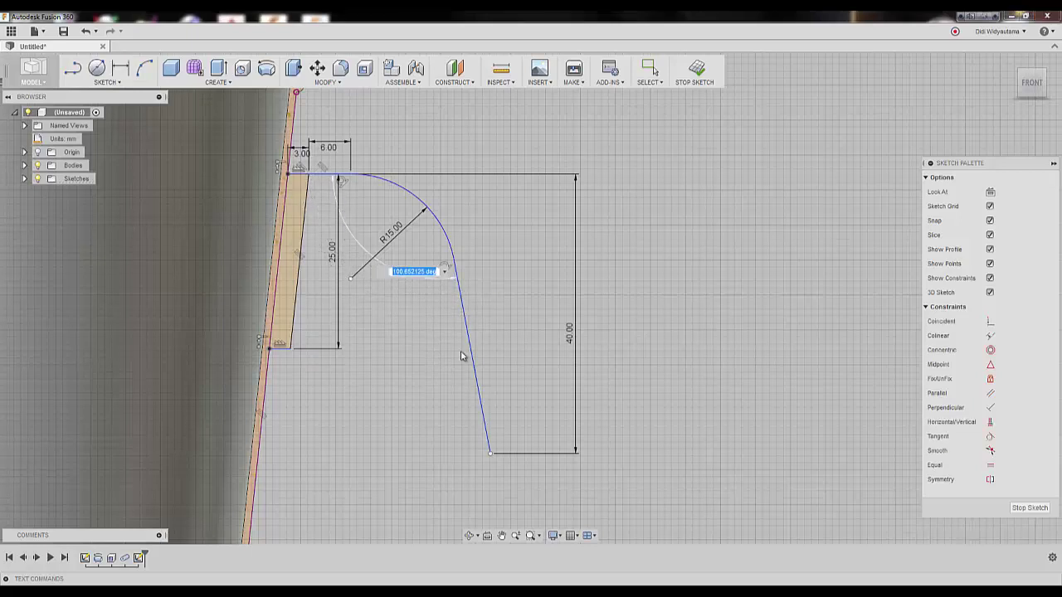
text(100)
key(Return)
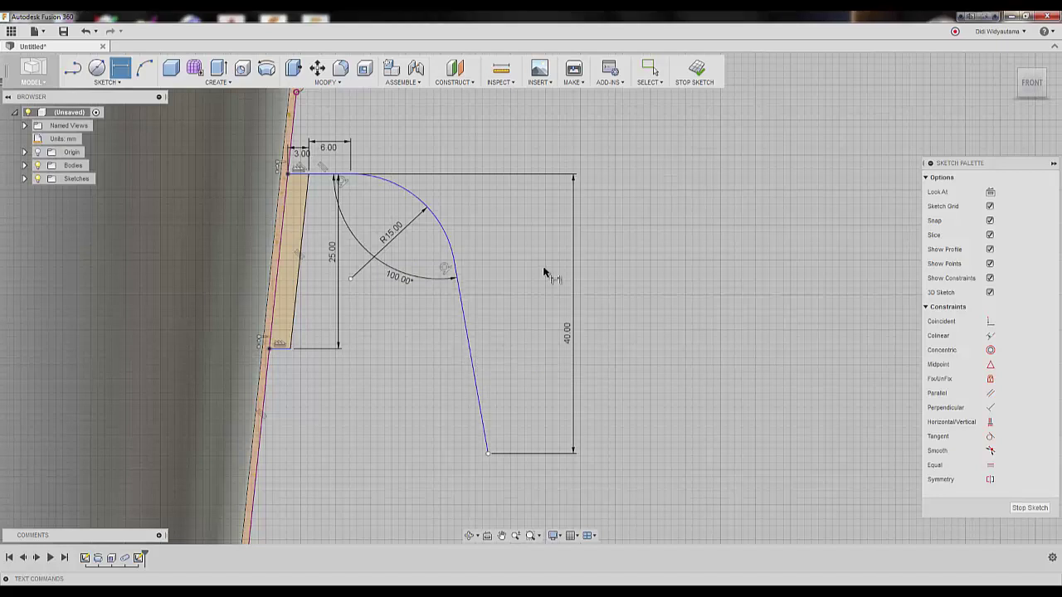
right_click(688, 237)
click(638, 230)
Offset the handle curve chain by -3 mm to create the handle's inner edge.
click(108, 82)
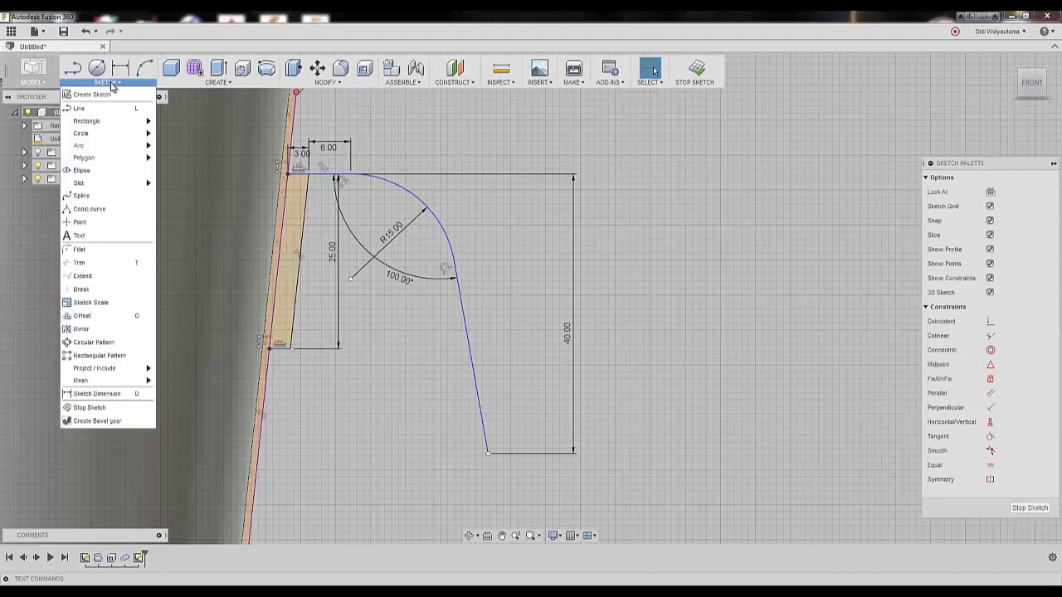
click(116, 314)
click(397, 177)
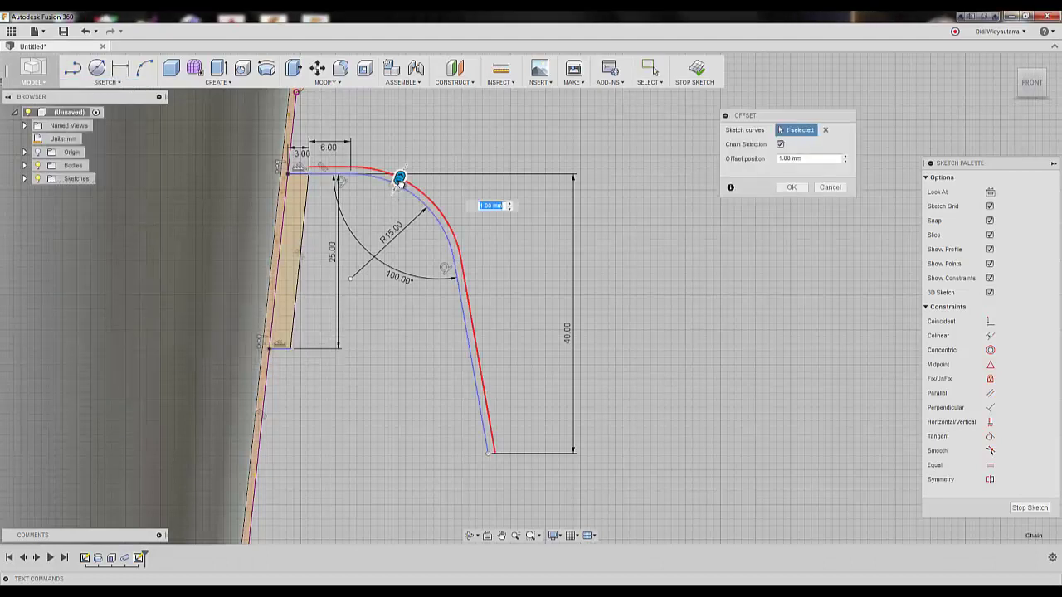
drag(398, 176, 386, 208)
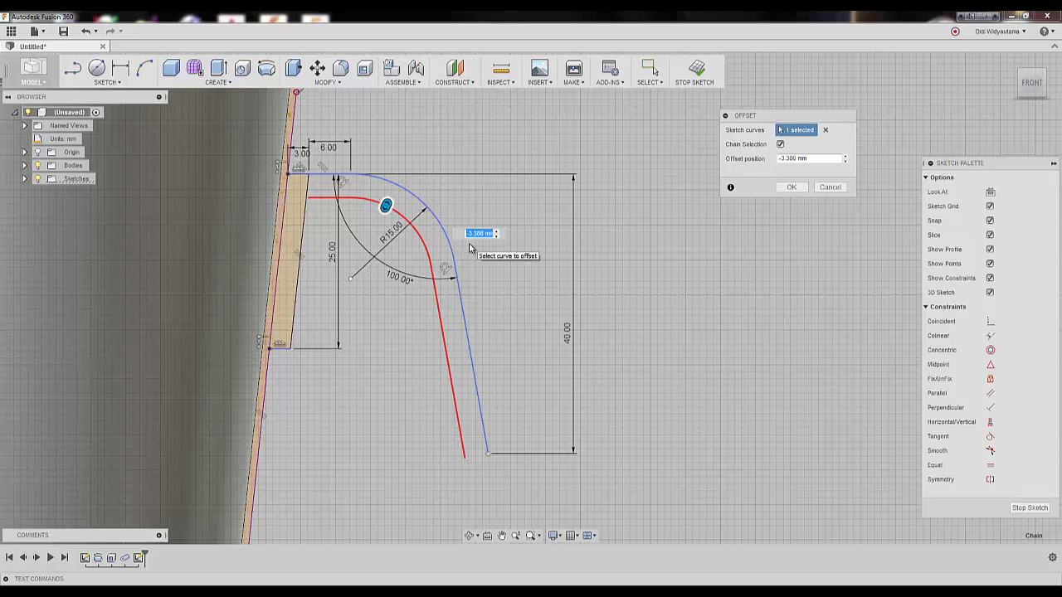
text(-3)
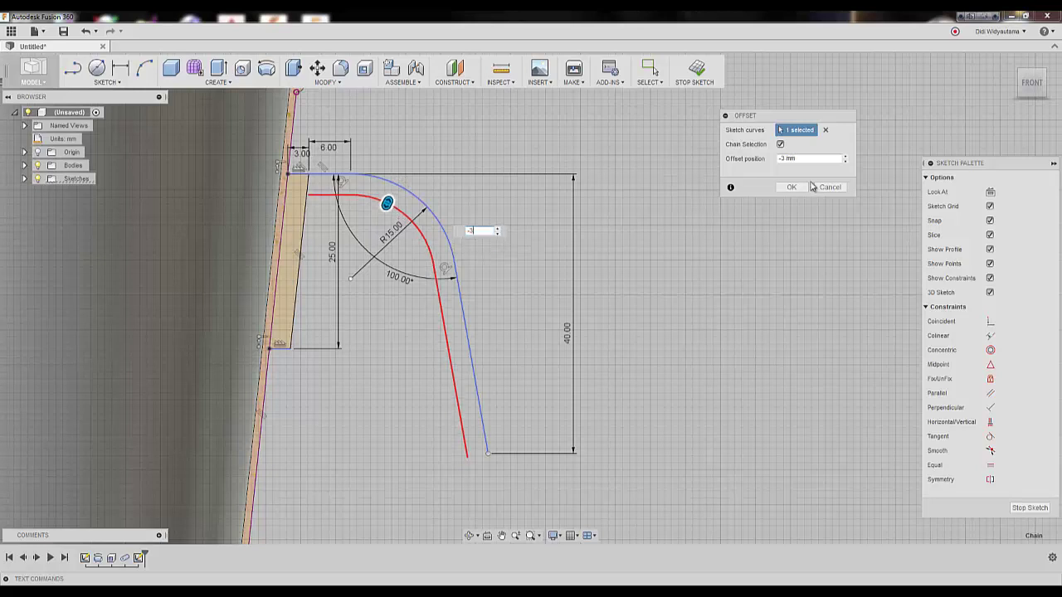
click(801, 189)
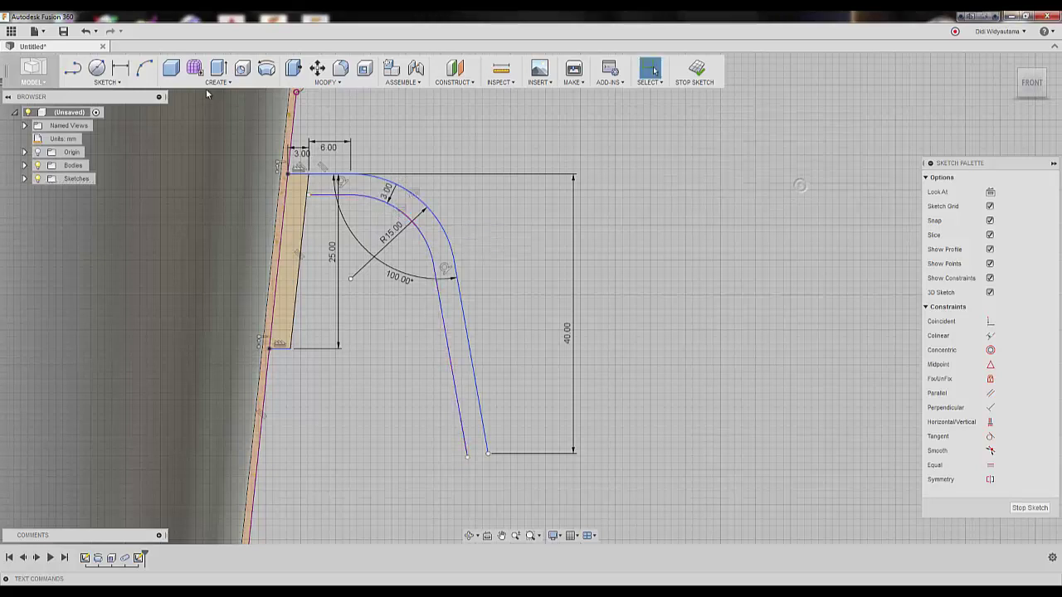
click(76, 70)
Draw a line from the inner curve's bottom to close the handle outline.
click(468, 456)
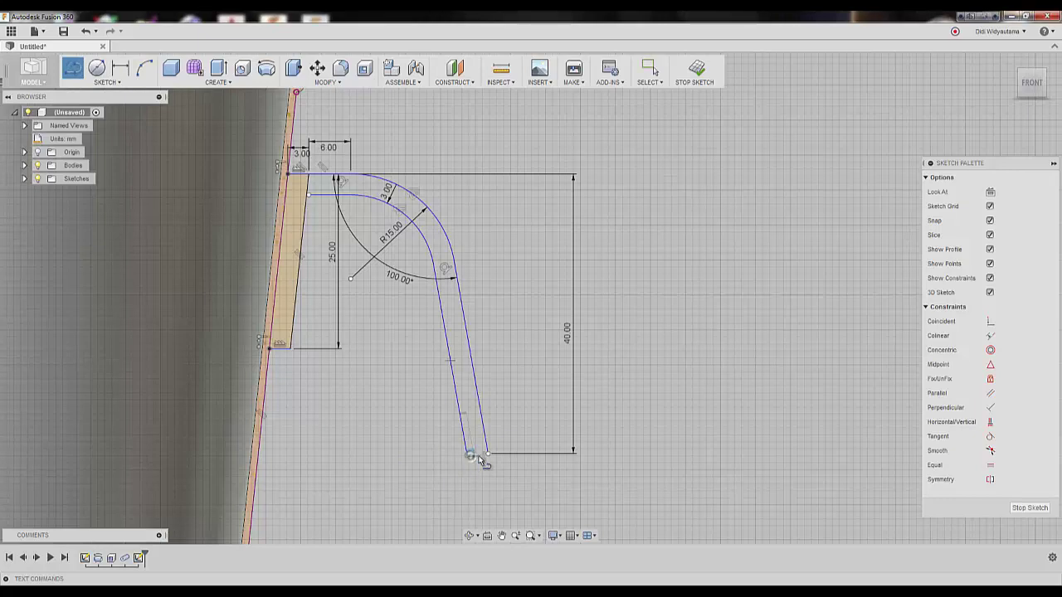
scroll(423, 324, up, 3)
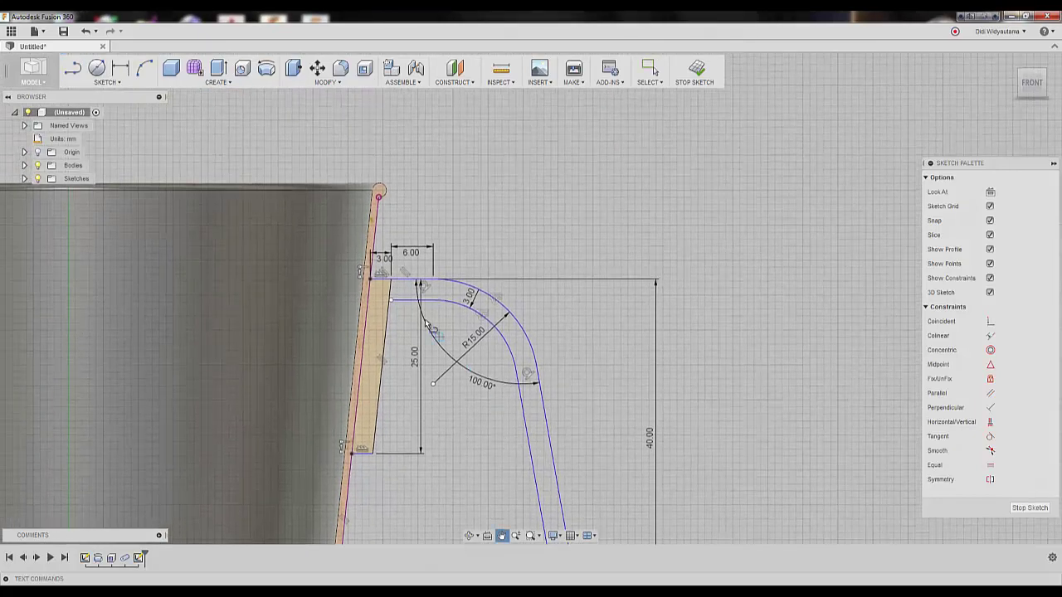
scroll(395, 298, up, 3)
right_click(393, 255)
click(409, 258)
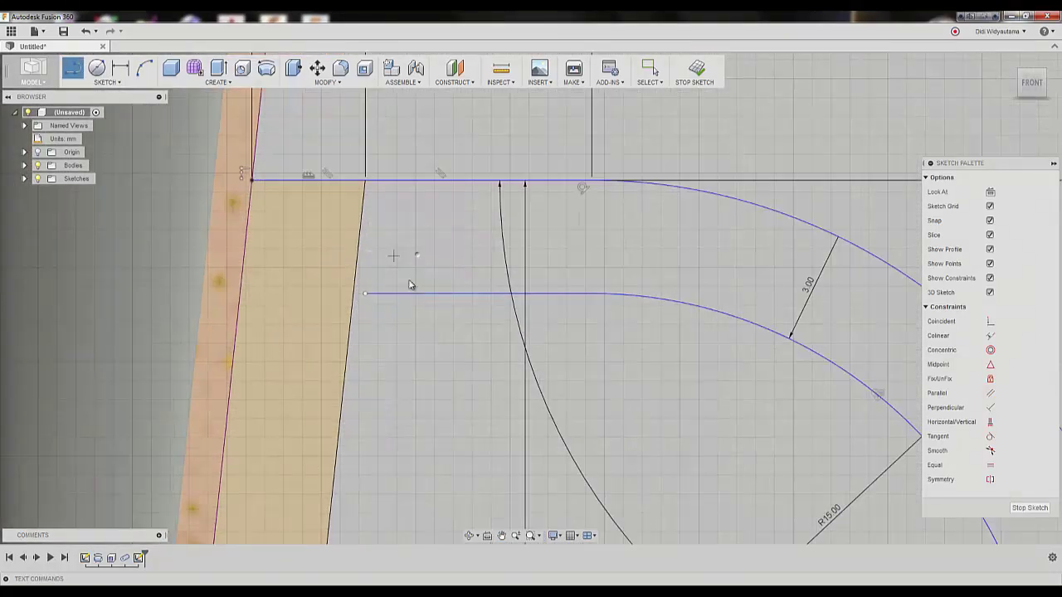
Extend the inner offset line to the wall strip and finish the handle sleeve sketch.
click(138, 84)
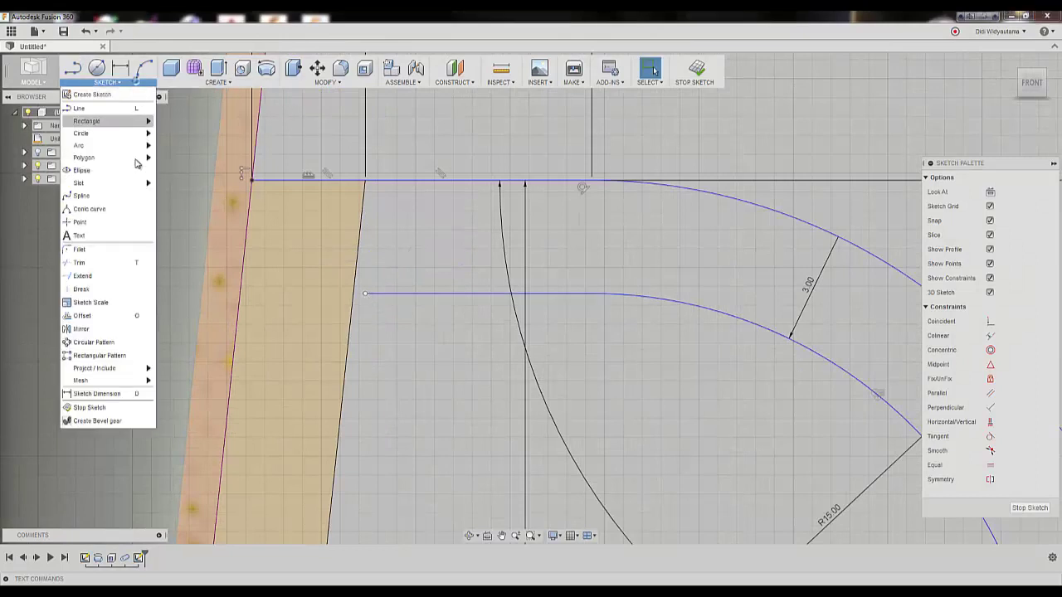
click(135, 278)
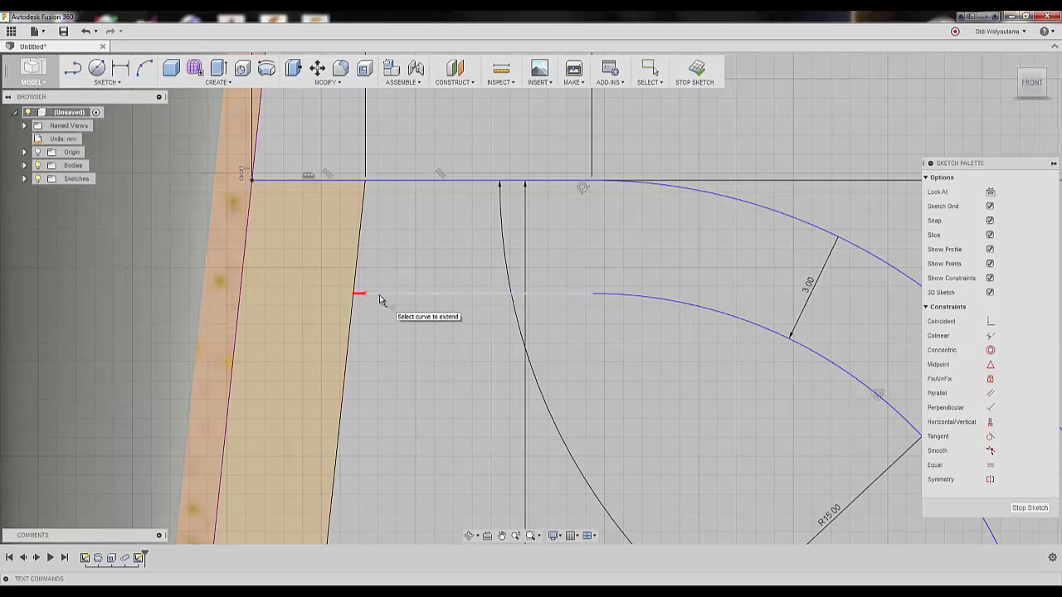
click(380, 301)
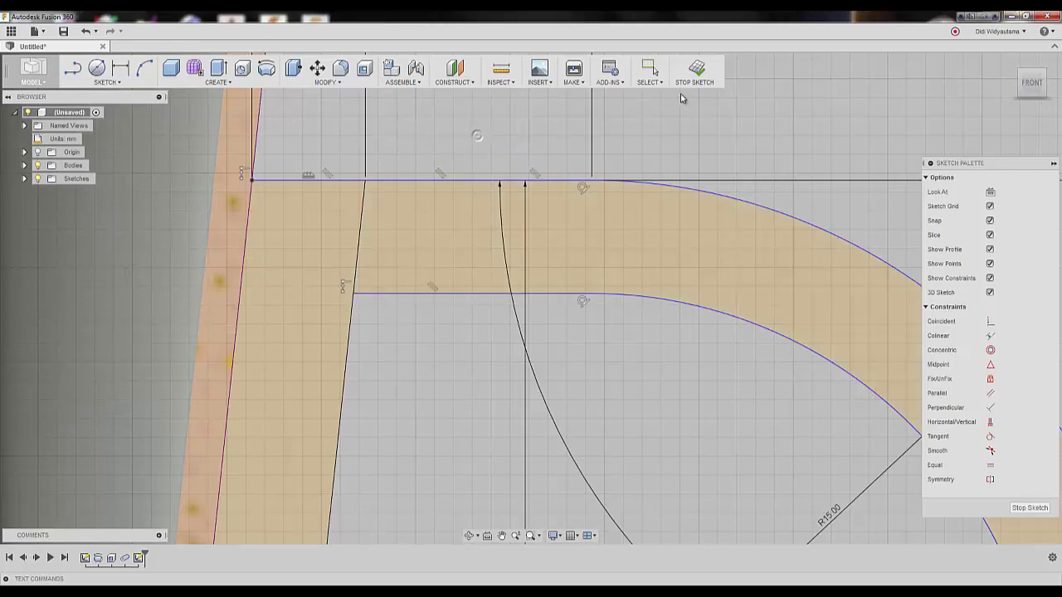
click(695, 71)
scroll(601, 296, down, 4)
Revolve the thin sleeve profile 360° around the cup's central axis as a new body.
scroll(610, 311, down, 2)
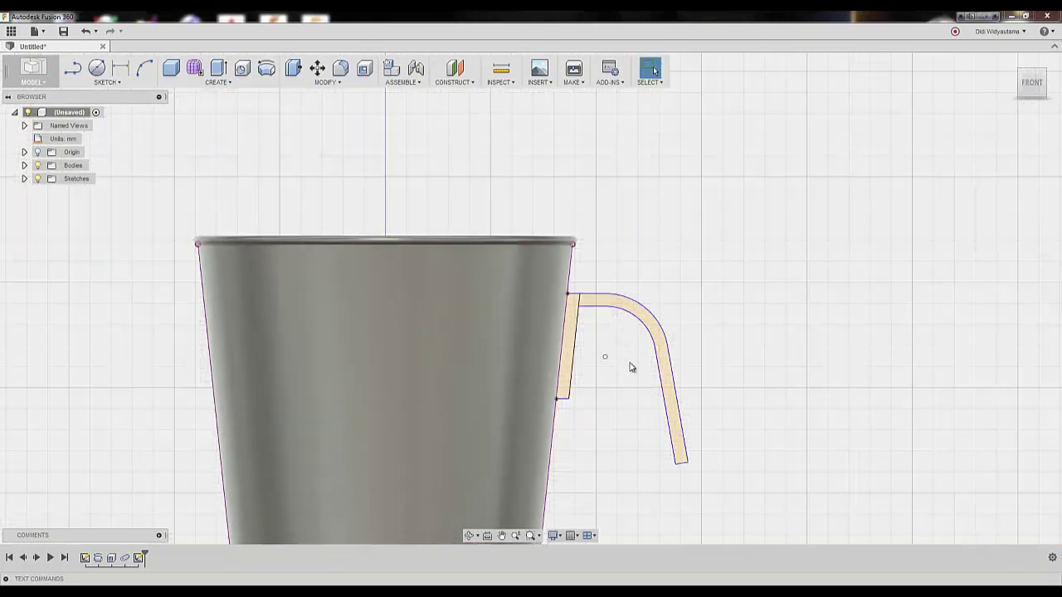
mouse_move(632, 264)
shift+middle_down()
mouse_move(688, 304)
mouse_move(689, 280)
shift+middle_up()
scroll(689, 280, up, 3)
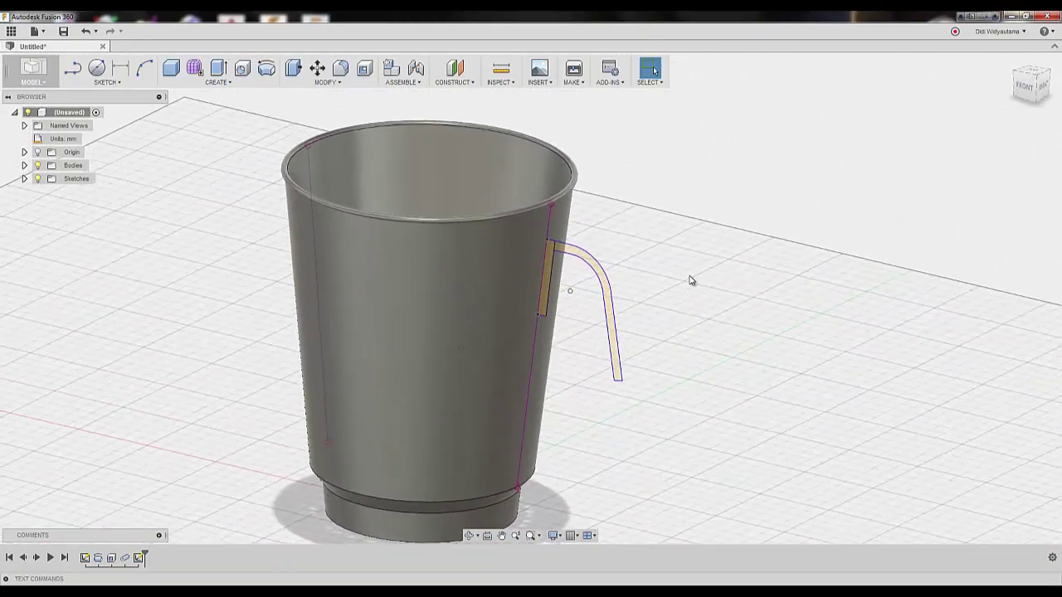
click(193, 82)
click(190, 122)
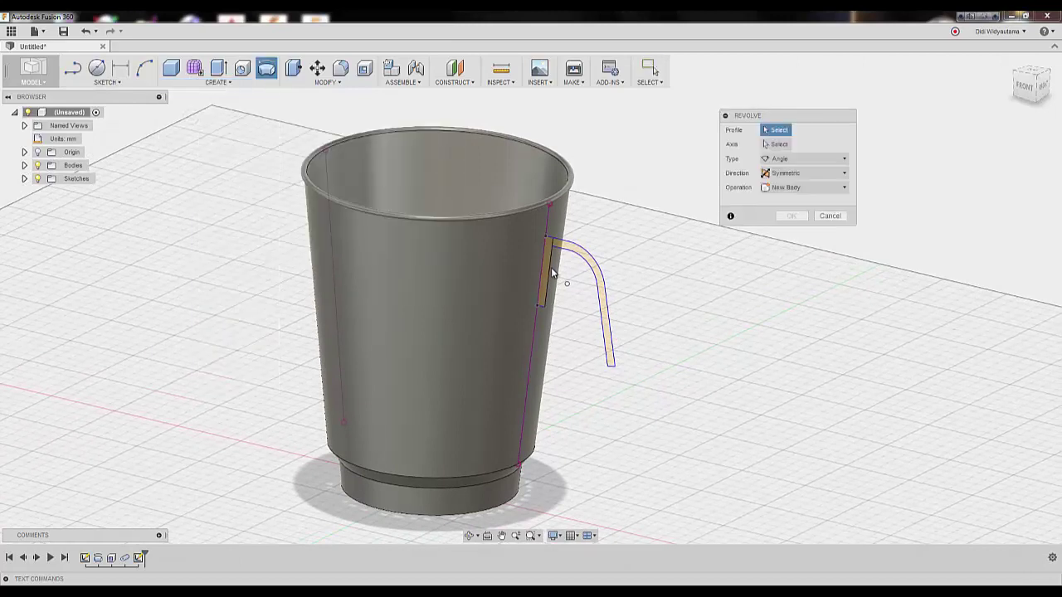
click(547, 264)
click(768, 150)
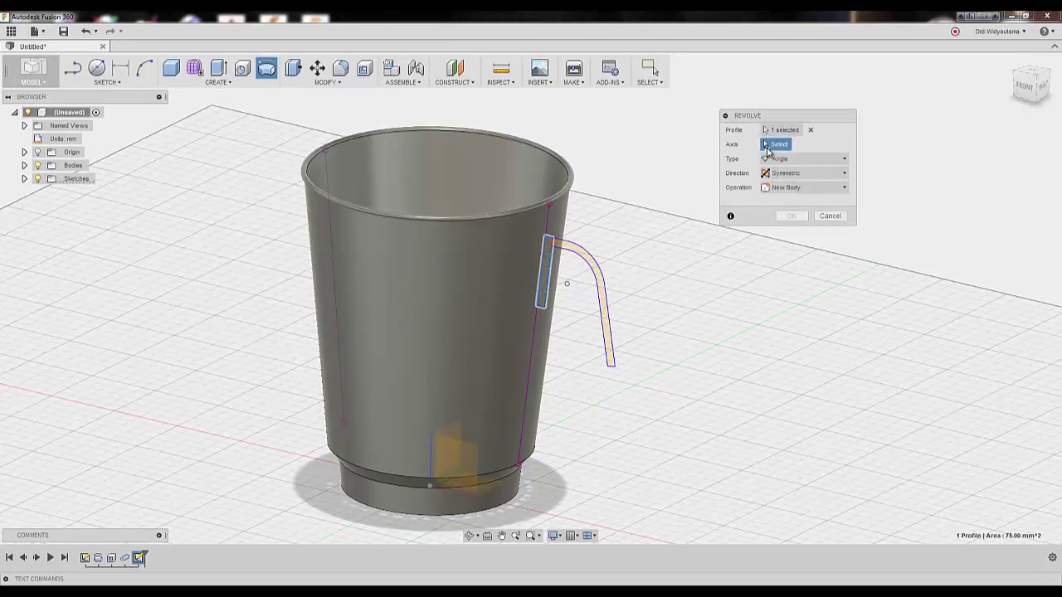
click(430, 441)
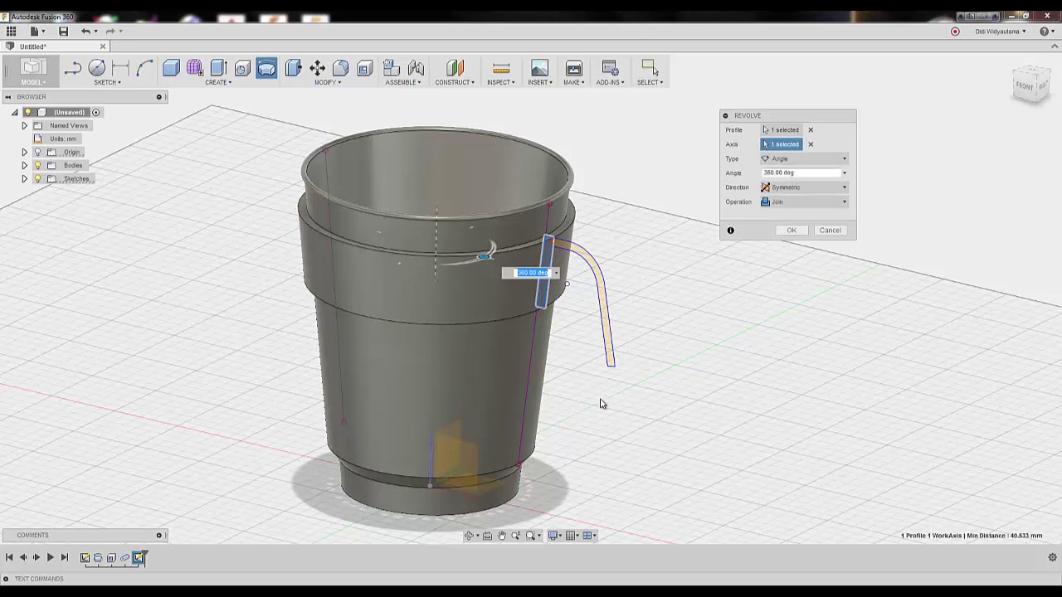
click(794, 203)
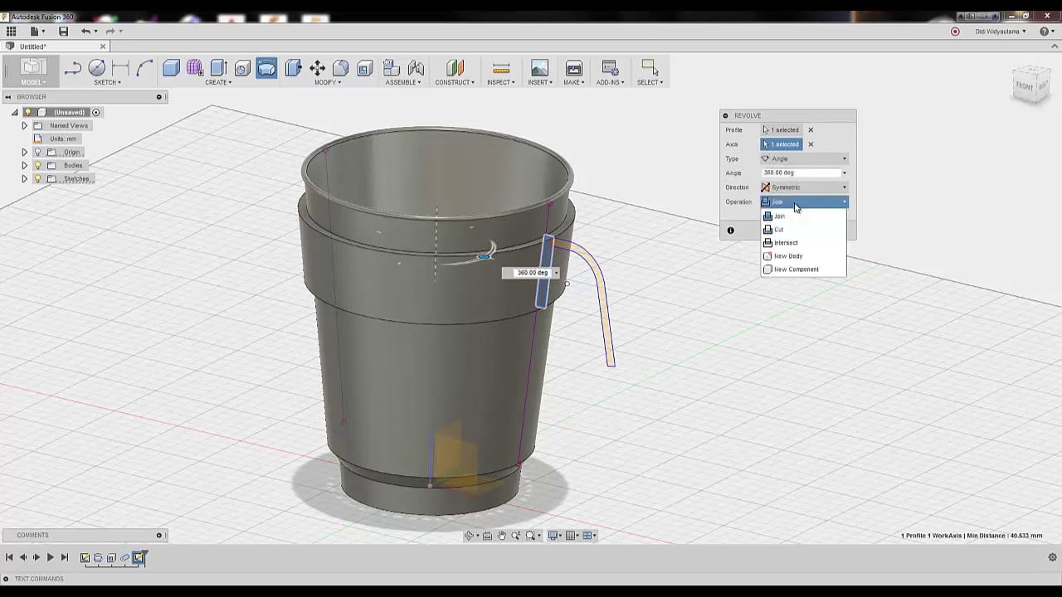
click(789, 256)
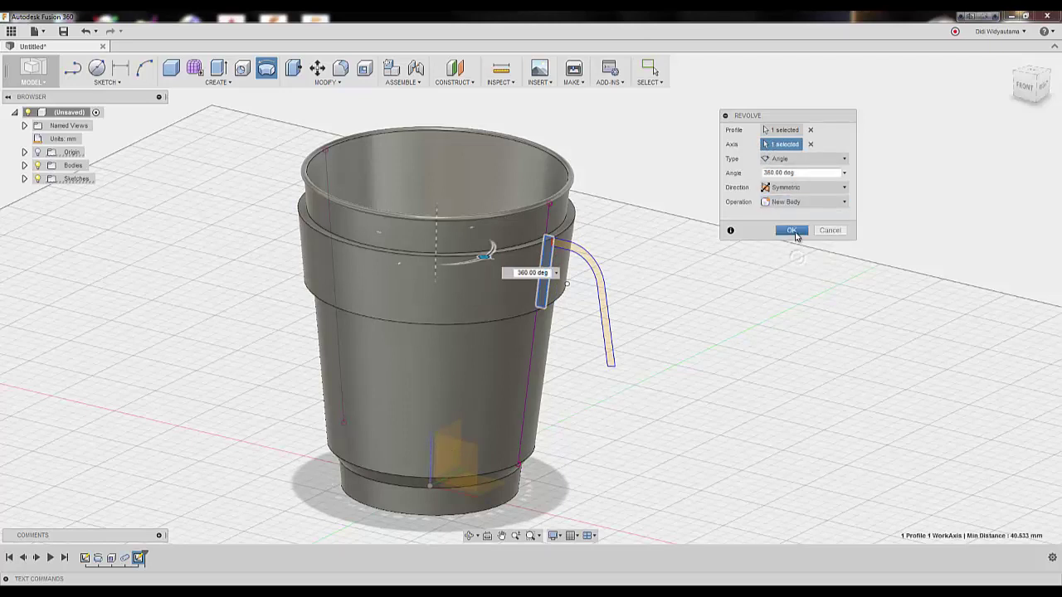
click(793, 231)
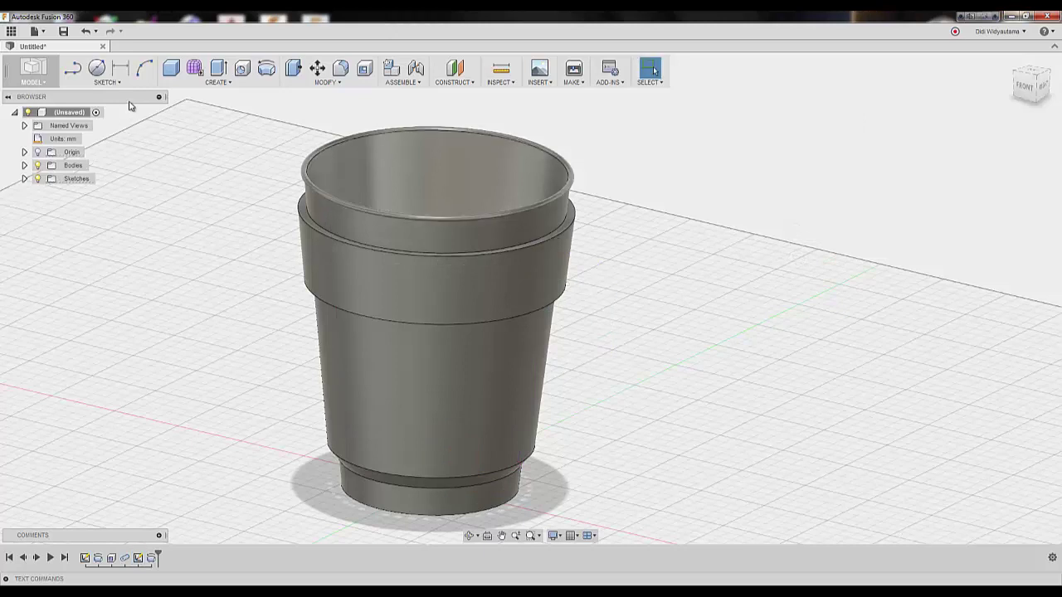
Show Sketch4 and revolve the handle profile 10° around the central axis, joined to the sleeve.
click(25, 179)
click(47, 206)
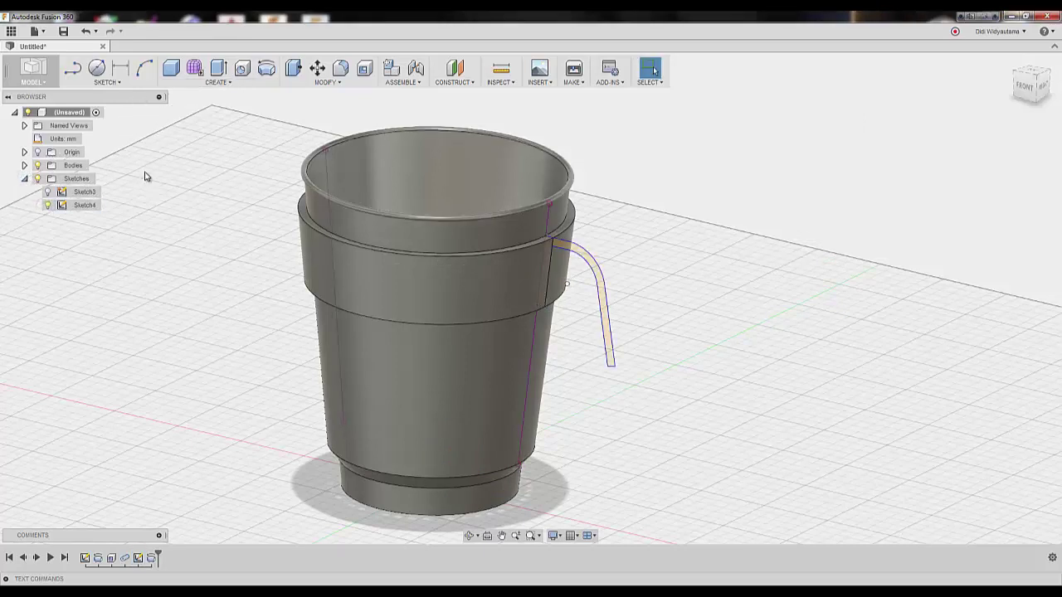
click(179, 84)
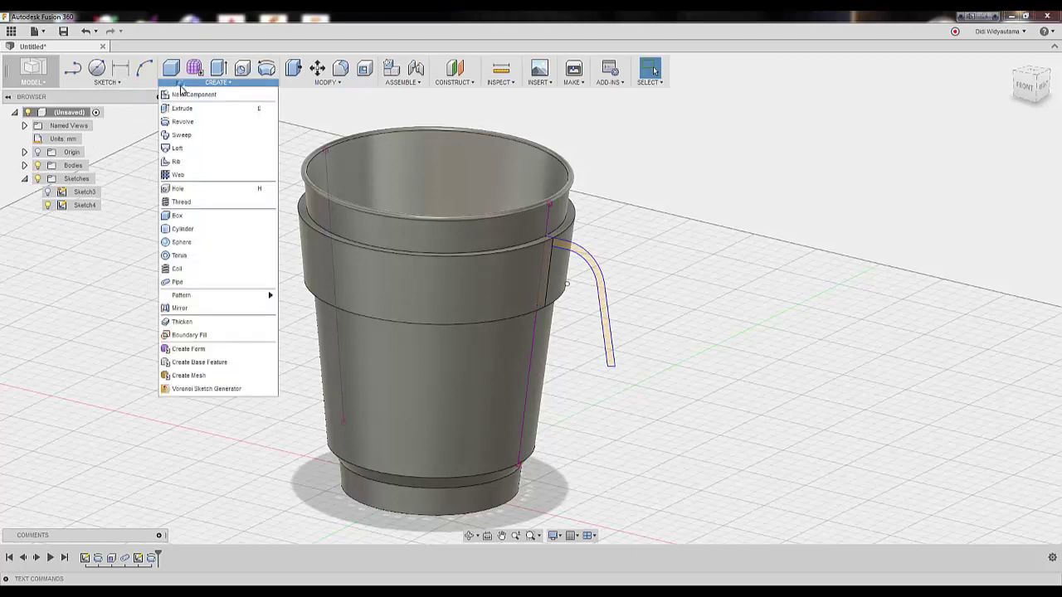
click(183, 123)
click(591, 262)
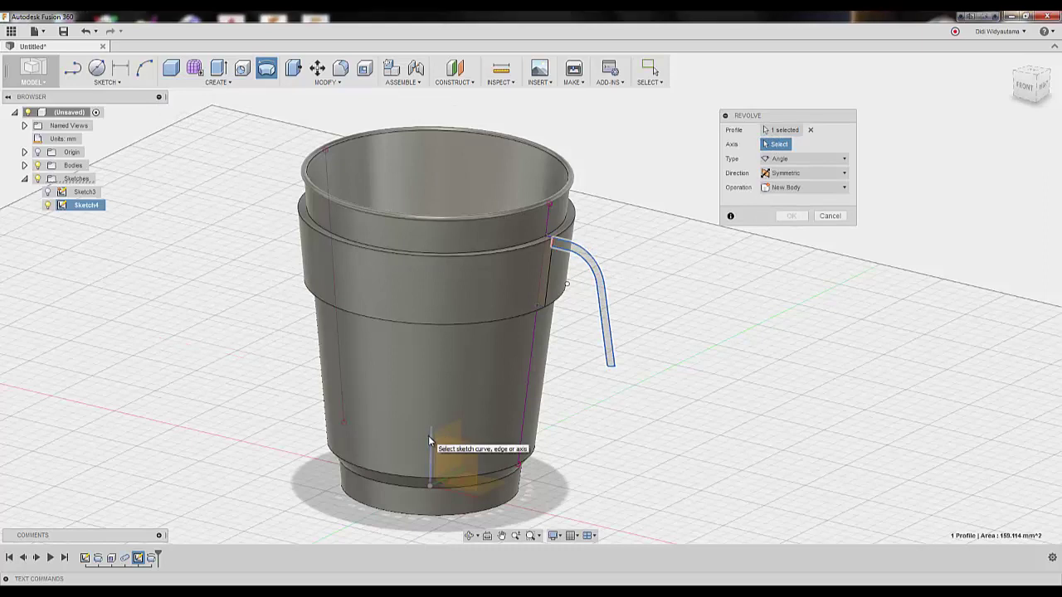
click(429, 441)
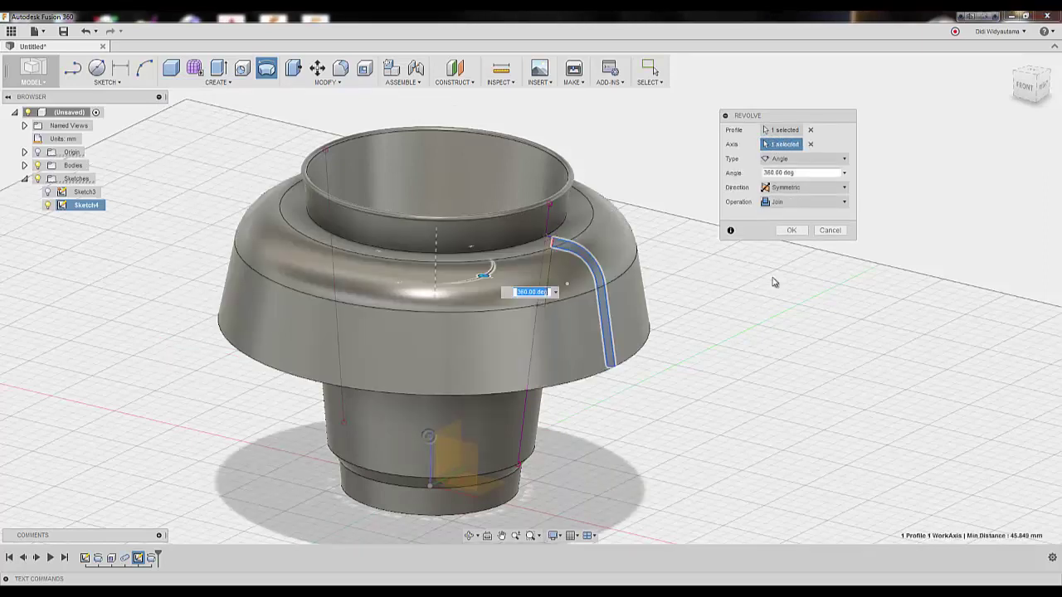
click(792, 201)
click(811, 176)
text(10)
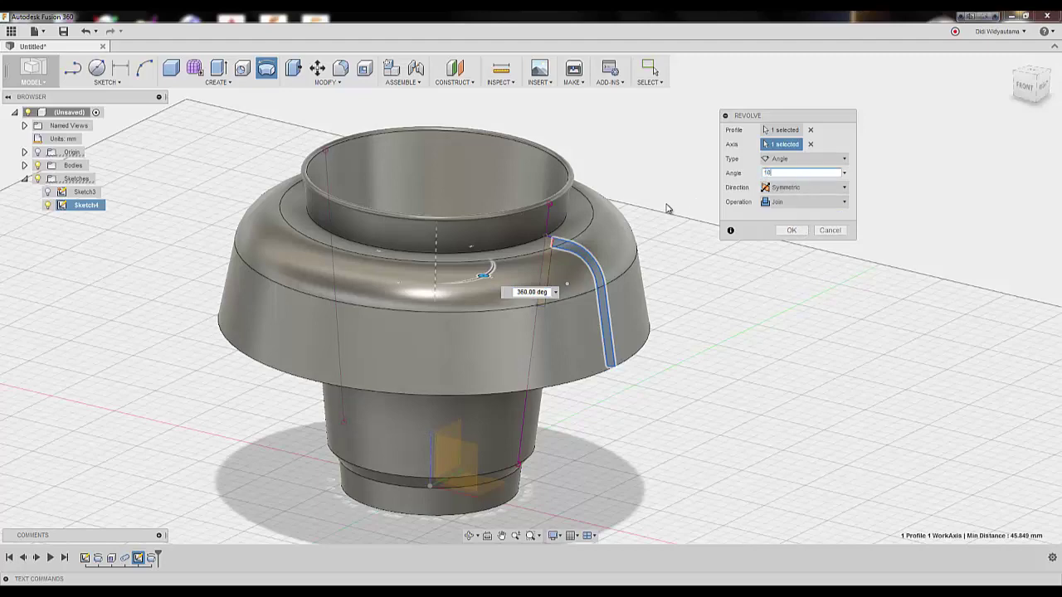
click(790, 232)
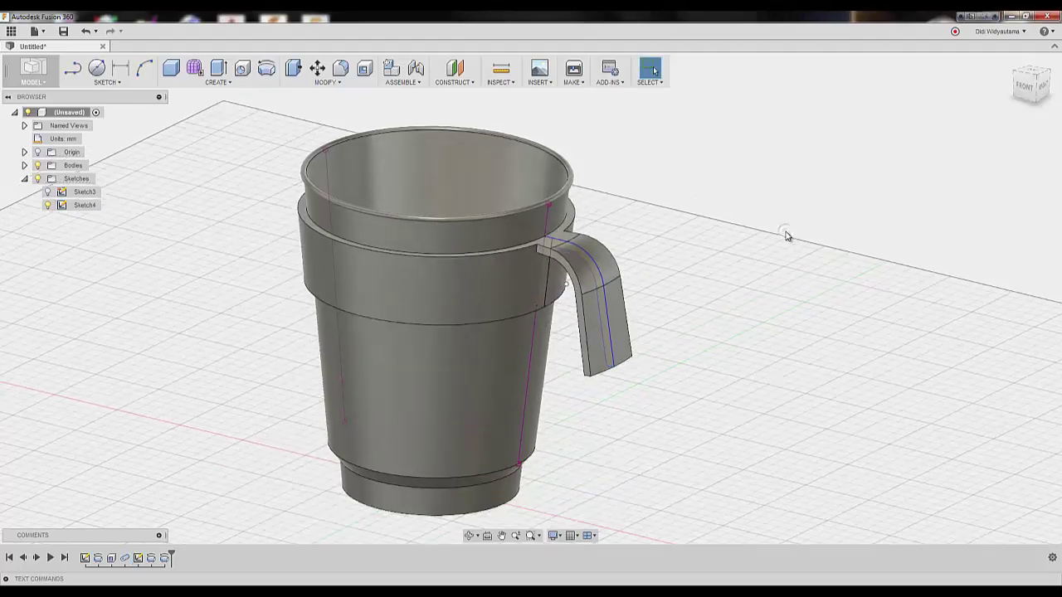
Hide the handle path sketch Sketch4 again.
click(48, 206)
click(49, 206)
scroll(656, 299, up, 5)
scroll(683, 296, up, 3)
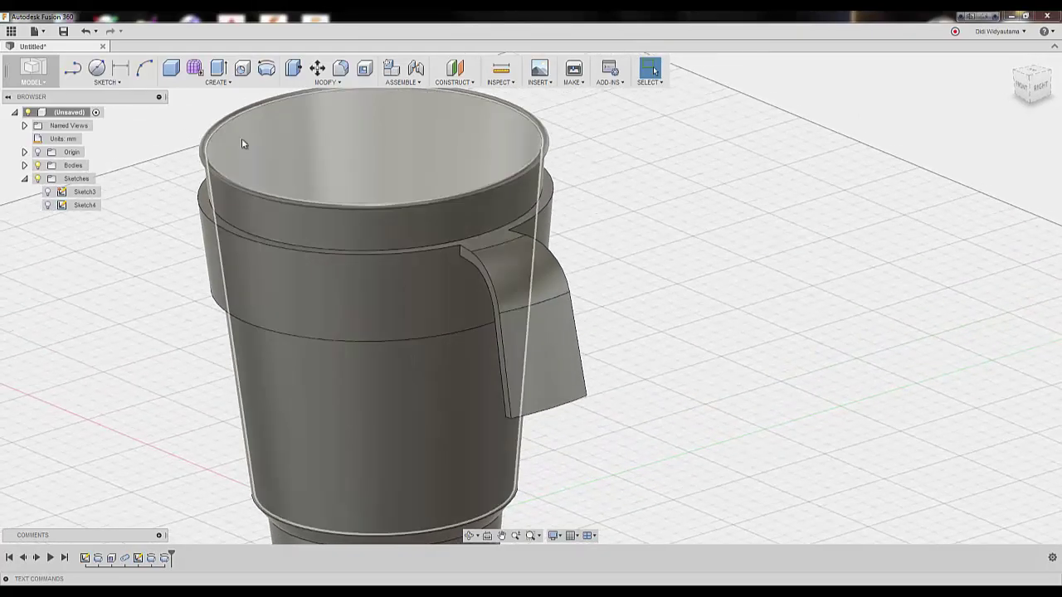
Fillet the two edges where the handle meets the sleeve at 30 mm.
click(326, 81)
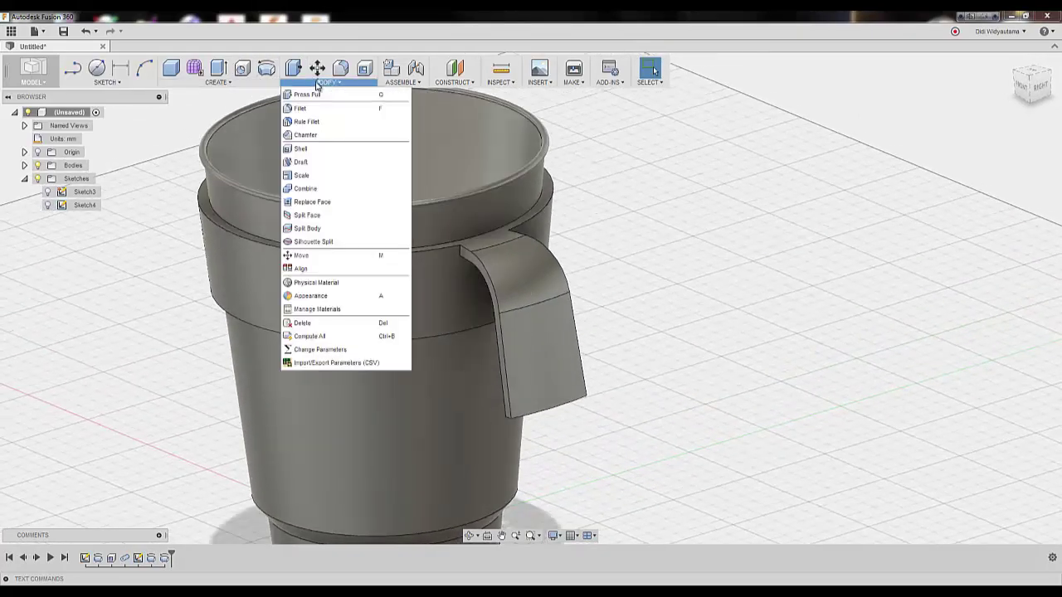
click(300, 105)
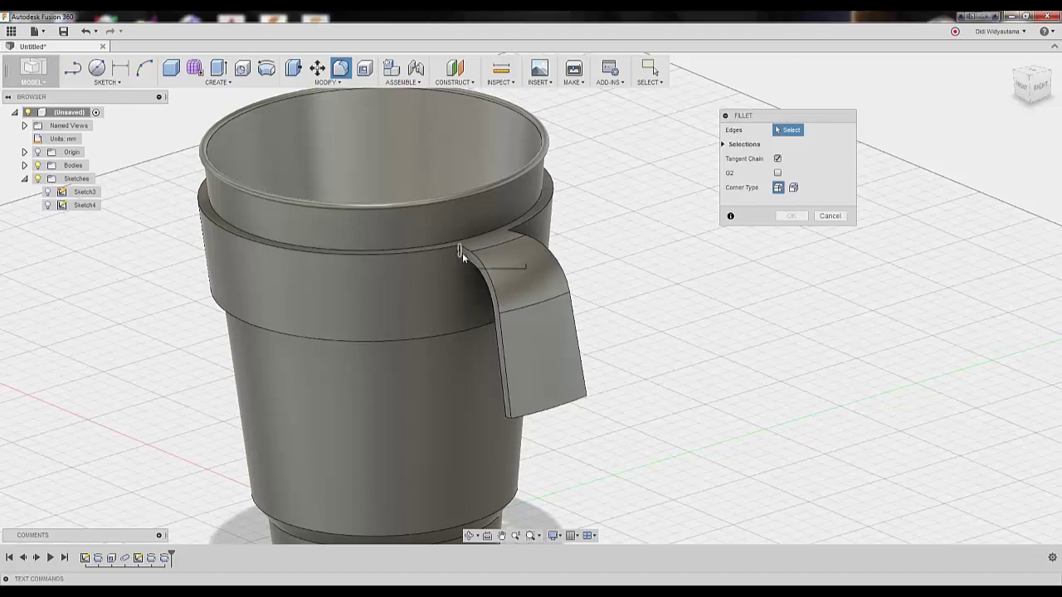
click(463, 252)
mouse_move(462, 252)
shift+middle_down()
mouse_move(442, 269)
mouse_move(342, 245)
mouse_move(310, 279)
mouse_move(290, 262)
mouse_move(287, 274)
mouse_move(331, 323)
shift+middle_up()
click(290, 262)
drag(330, 323, 353, 352)
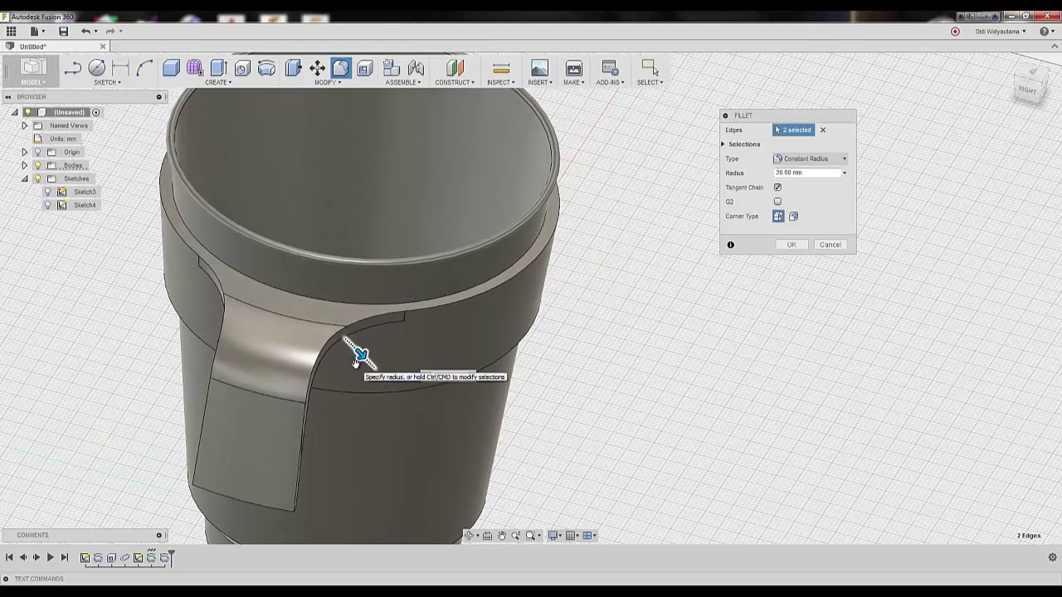
text(30)
key(Return)
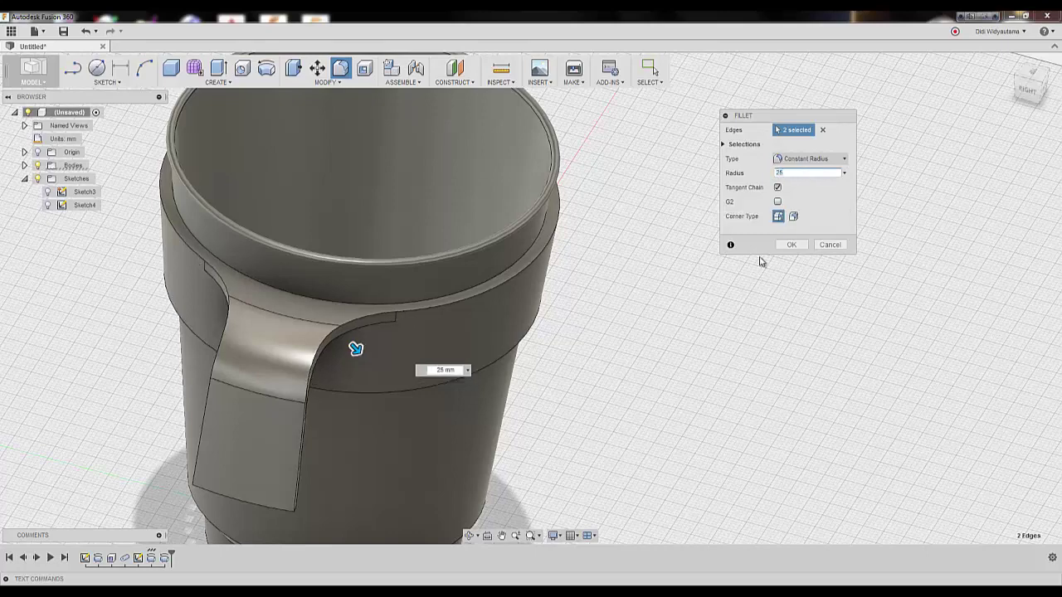
click(792, 245)
Fillet the handle's top edge into the sleeve band at 7.5 mm.
mouse_move(792, 251)
shift+middle_down()
mouse_move(727, 251)
mouse_move(396, 178)
mouse_move(278, 77)
mouse_move(339, 70)
shift+middle_up()
click(340, 68)
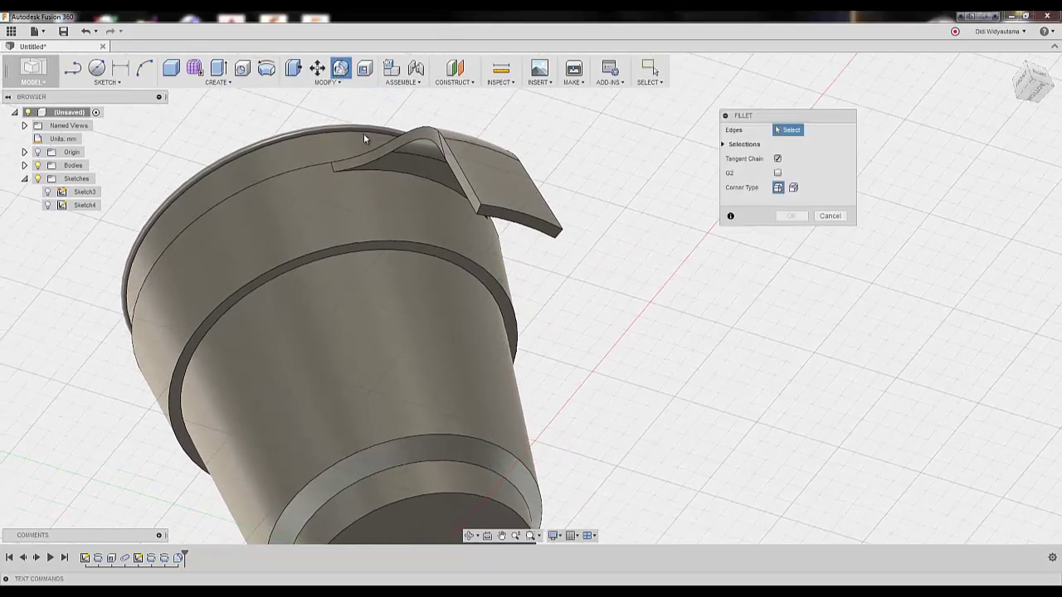
click(399, 172)
shift+middle_drag(398, 171, 440, 218)
text(10)
text(5)
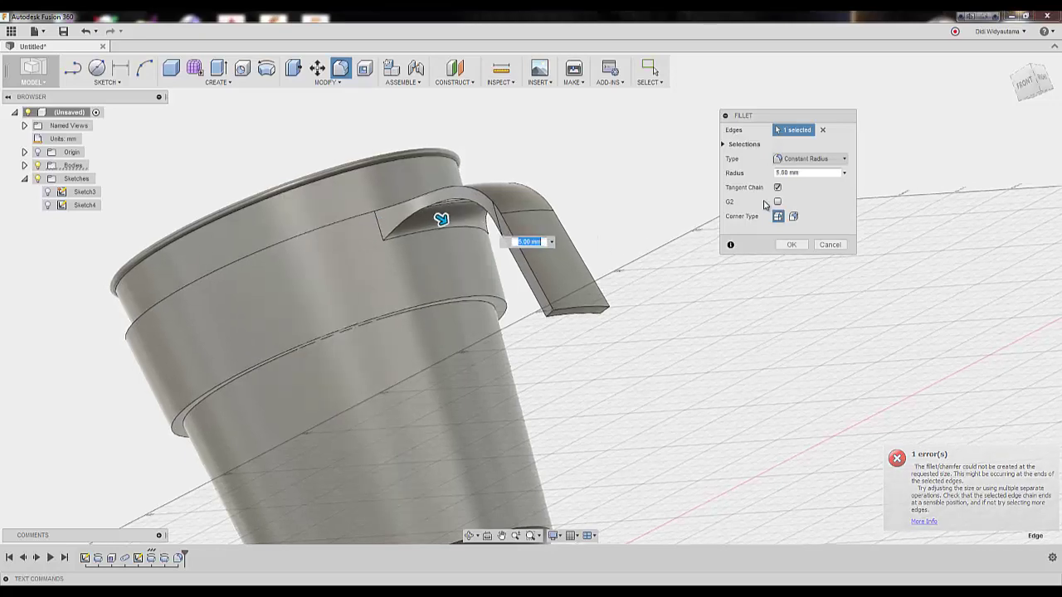
mouse_move(811, 198)
shift+middle_down()
mouse_move(697, 198)
mouse_move(788, 242)
mouse_move(344, 112)
shift+middle_up()
text(.5)
click(792, 245)
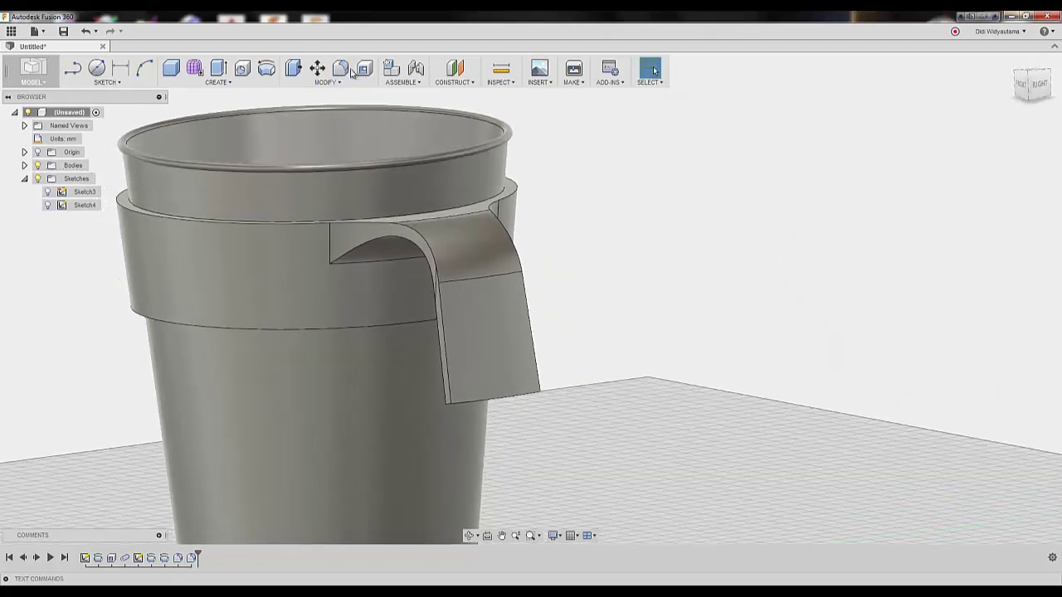
Round the two bottom corner edges of the handle's free end with a 10.50 mm fillet.
click(341, 70)
mouse_move(458, 404)
shift+middle_down()
mouse_move(473, 399)
mouse_move(464, 393)
shift+middle_up()
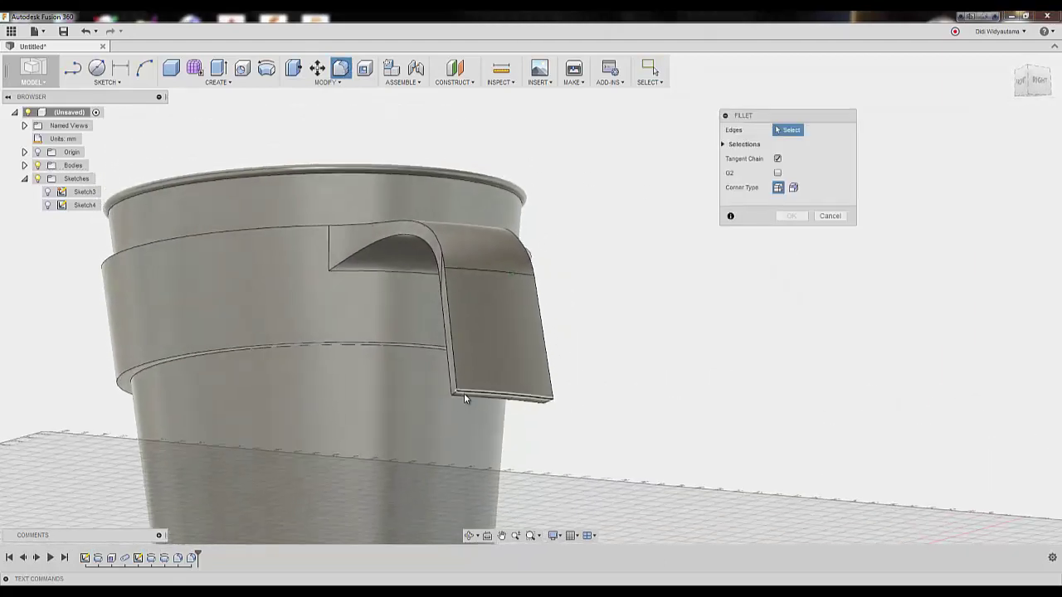
scroll(439, 411, up, 3)
click(416, 419)
mouse_move(628, 351)
shift+middle_down()
mouse_move(631, 337)
mouse_move(508, 254)
mouse_move(531, 304)
mouse_move(505, 293)
shift+middle_up()
click(506, 292)
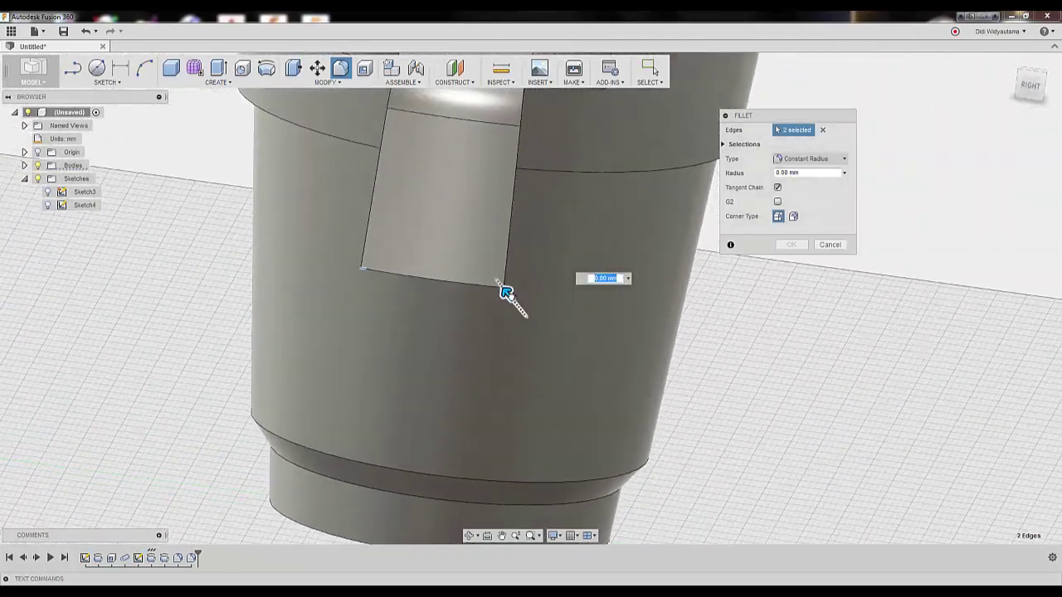
drag(506, 292, 490, 274)
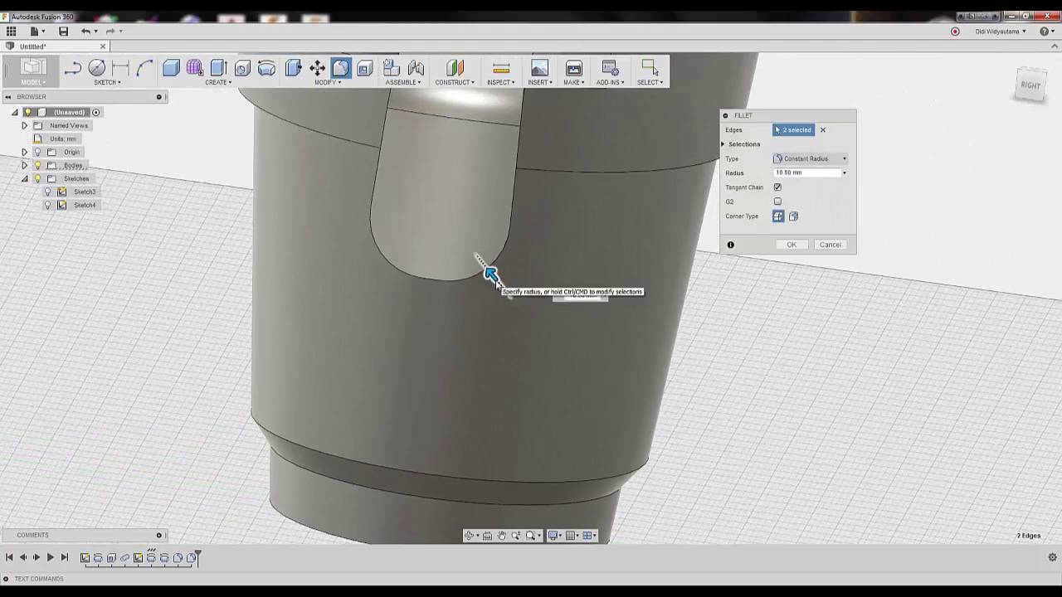
mouse_move(496, 280)
shift+middle_down()
mouse_move(739, 287)
mouse_move(807, 172)
shift+middle_up()
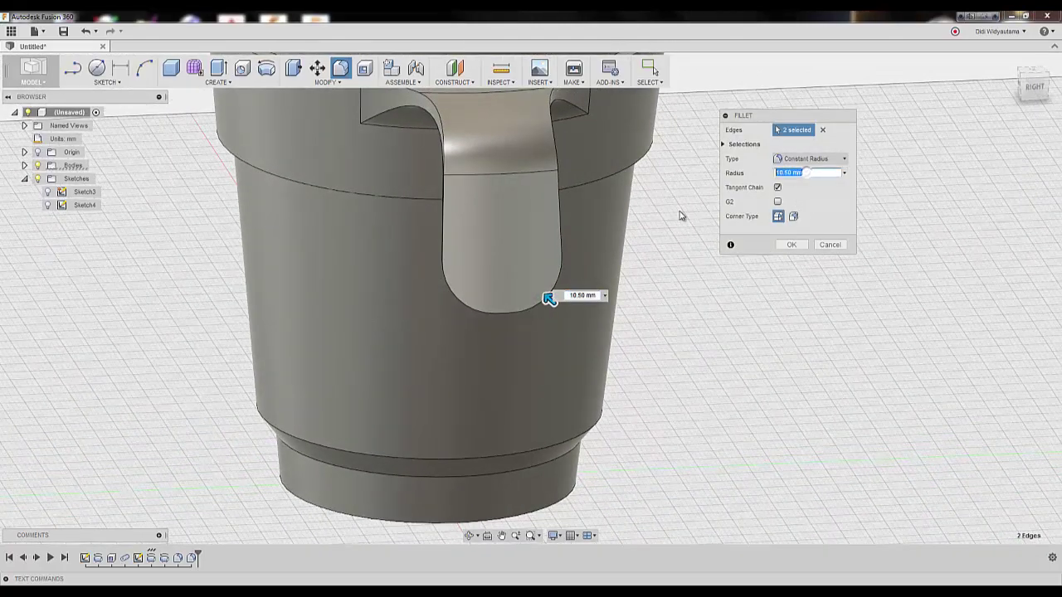
text(10)
mouse_move(679, 216)
shift+middle_down()
mouse_move(711, 304)
mouse_move(777, 284)
mouse_move(790, 249)
shift+middle_up()
click(791, 247)
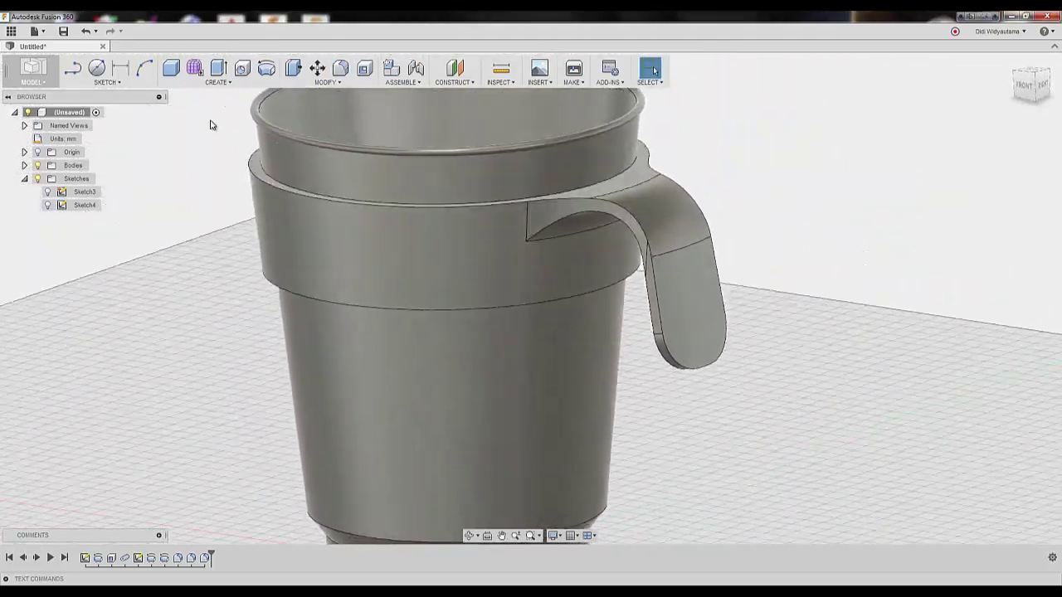
Fillet the top rim and handle edge chain at 1.5 mm.
click(344, 76)
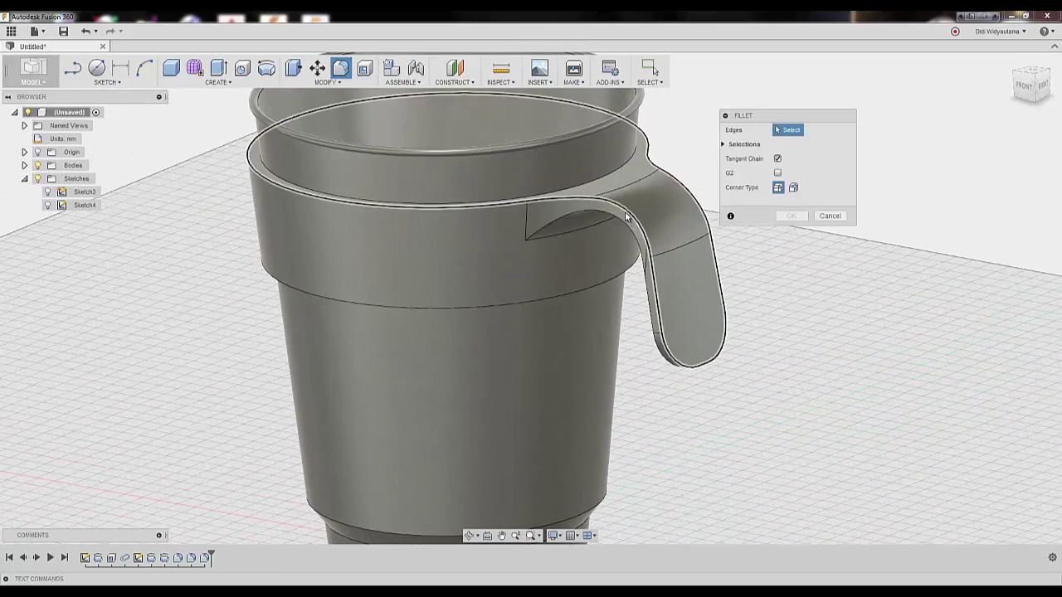
click(629, 208)
text(1.5)
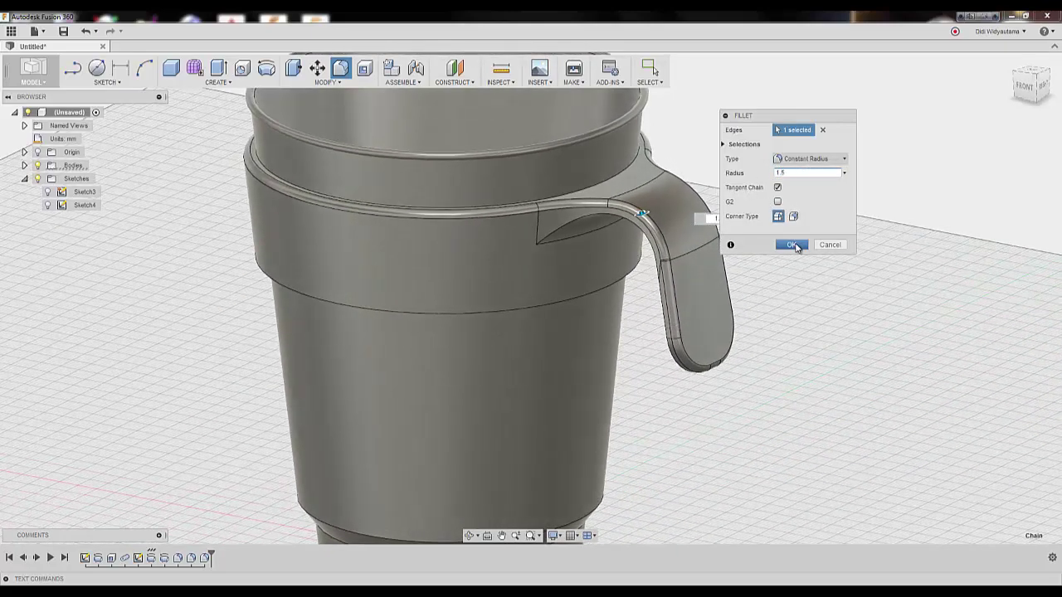
click(792, 244)
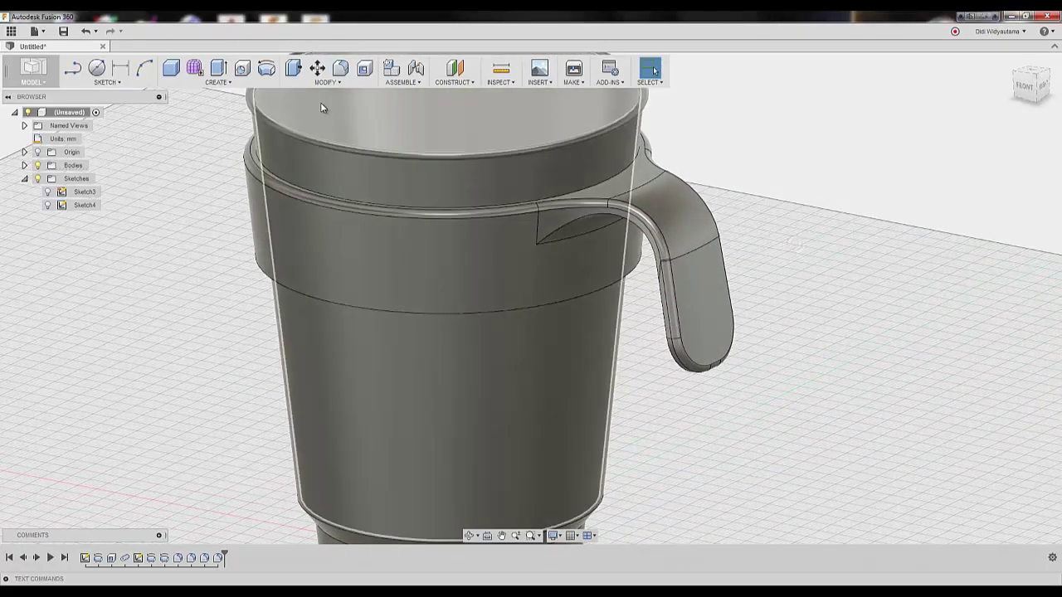
Fillet the handle edge chain at 1 mm.
click(340, 68)
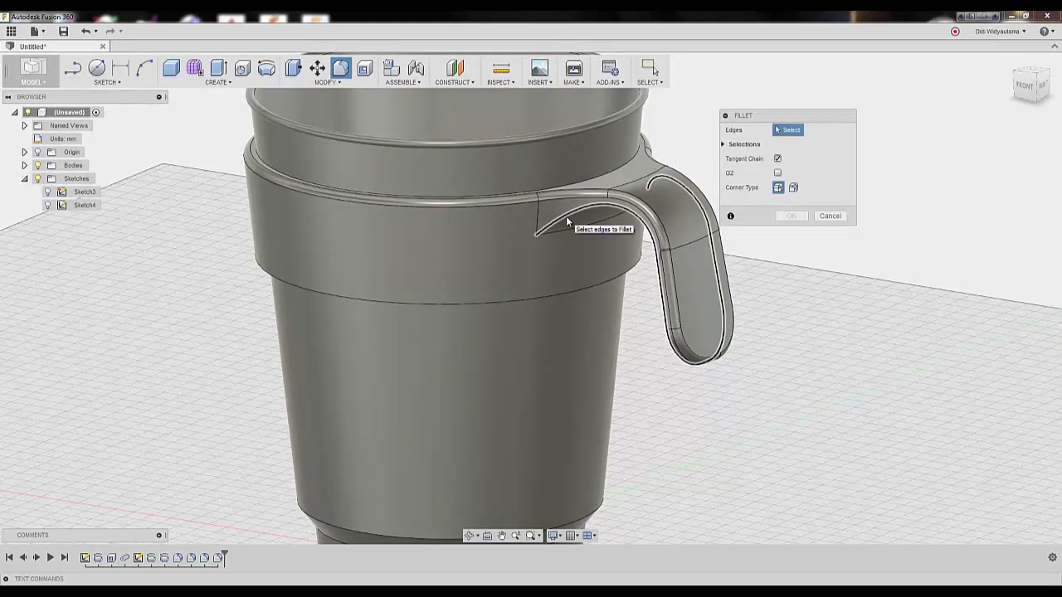
click(567, 221)
click(804, 173)
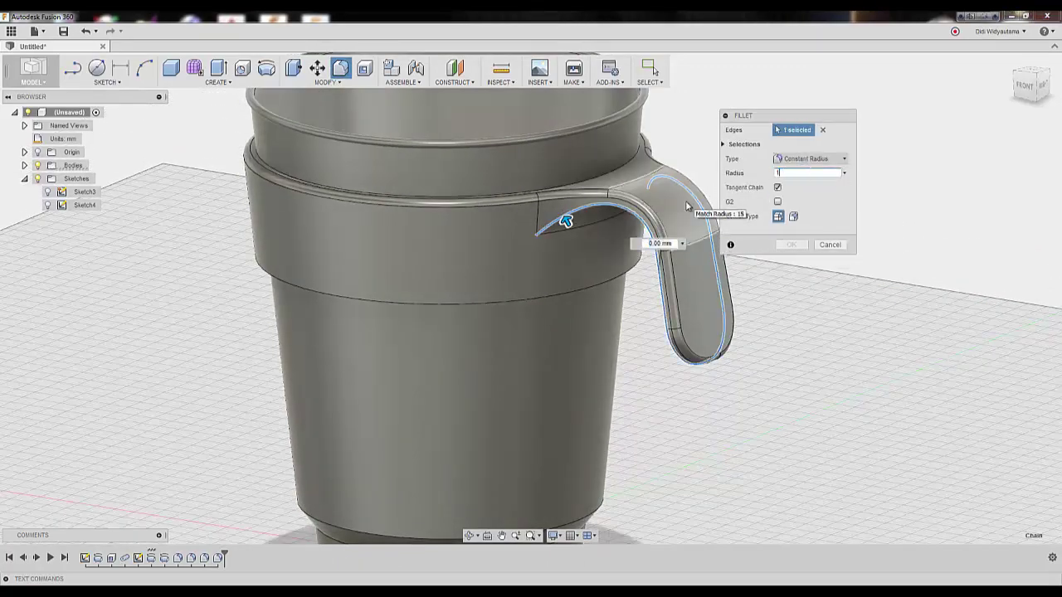
text(1)
shift+middle_drag(730, 273, 802, 280)
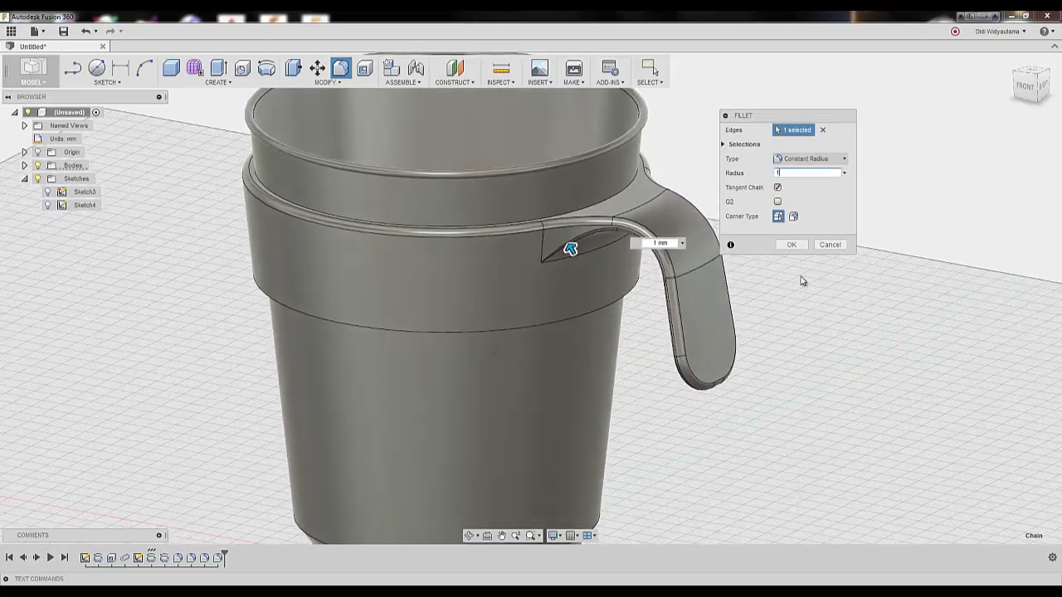
click(791, 245)
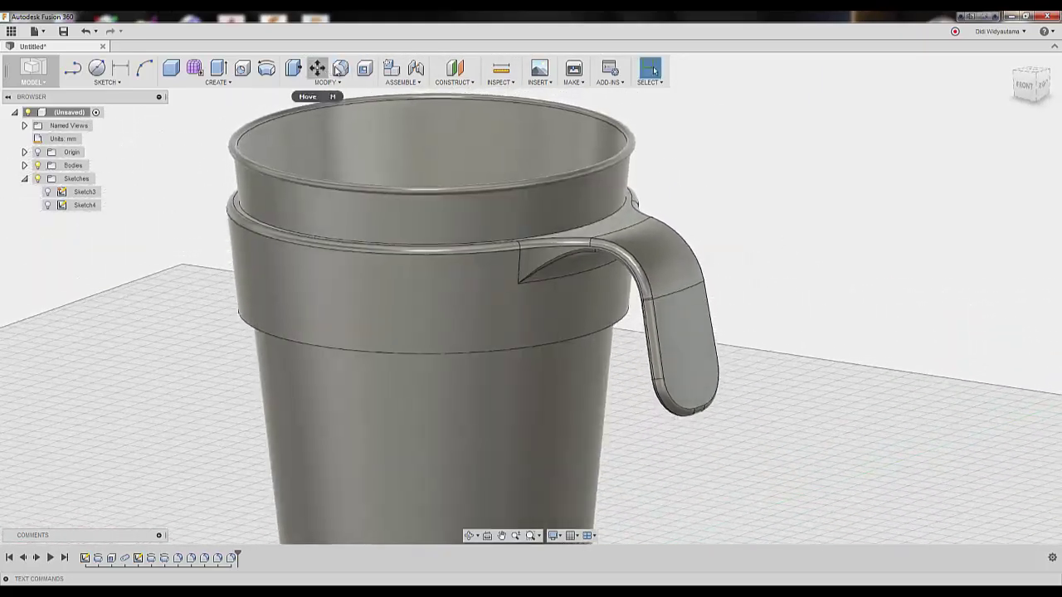
Round the sleeve band's upper rim edge with a 1.5 mm fillet.
click(341, 68)
mouse_move(519, 333)
shift+middle_down()
mouse_move(581, 360)
mouse_move(583, 318)
shift+middle_up()
click(581, 365)
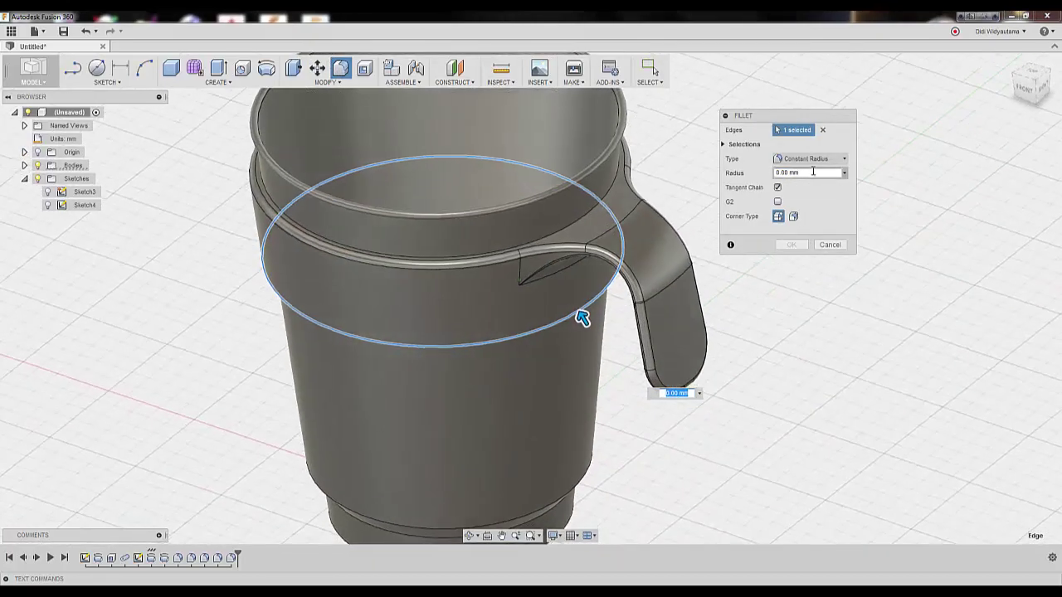
text(1.5)
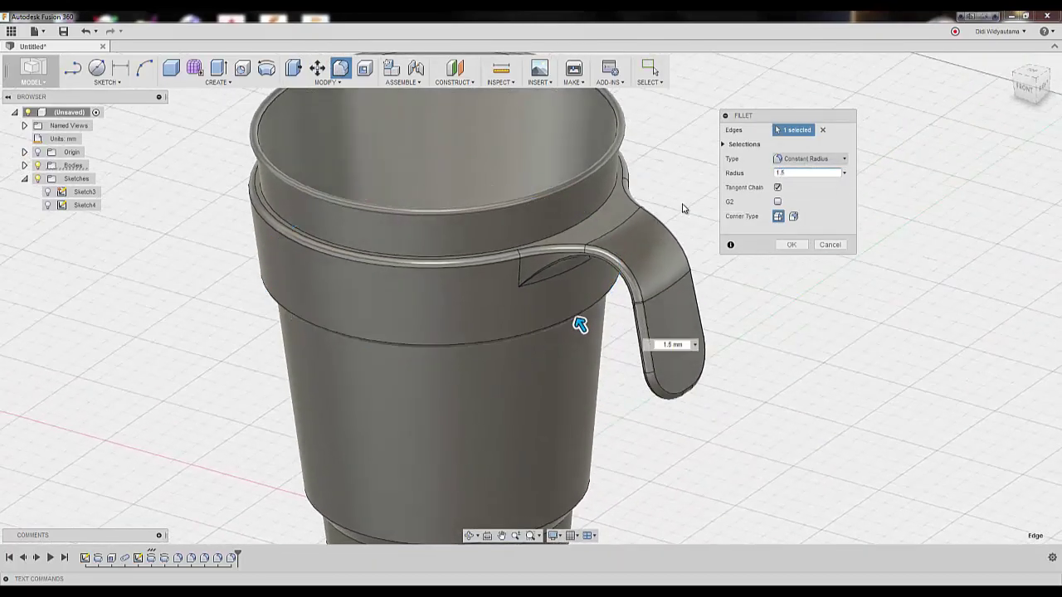
mouse_move(685, 207)
shift+middle_down()
mouse_move(772, 299)
mouse_move(796, 273)
mouse_move(794, 250)
shift+middle_up()
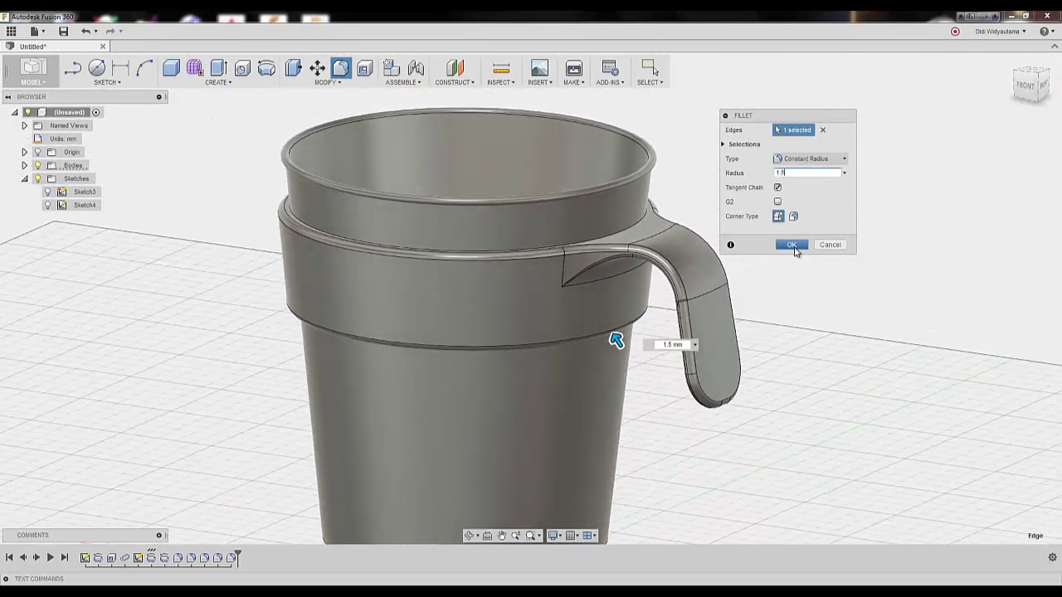
click(792, 246)
scroll(830, 277, down, 3)
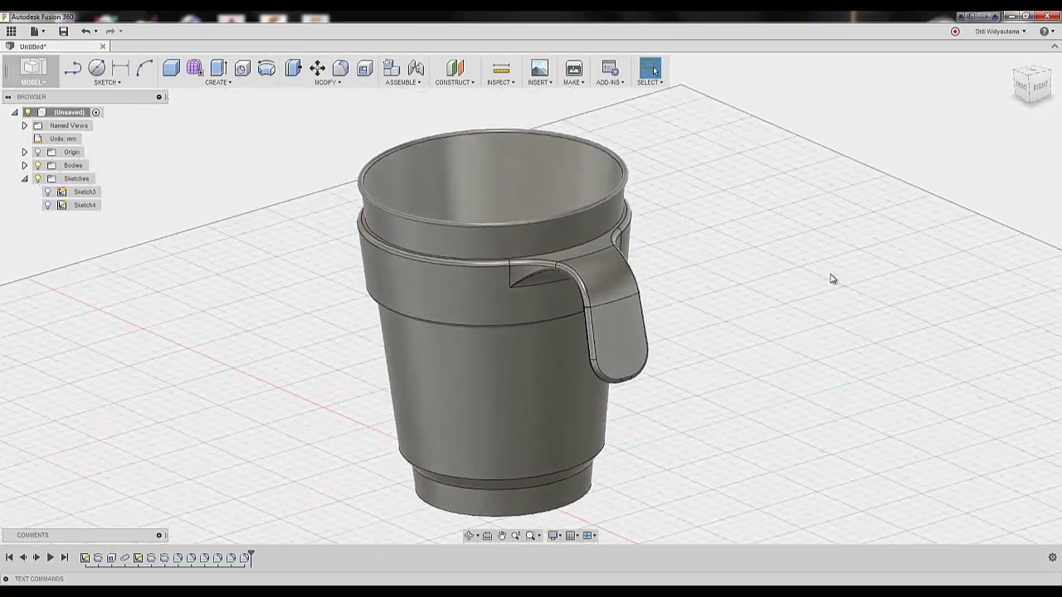
Switch to the Render workspace.
click(29, 70)
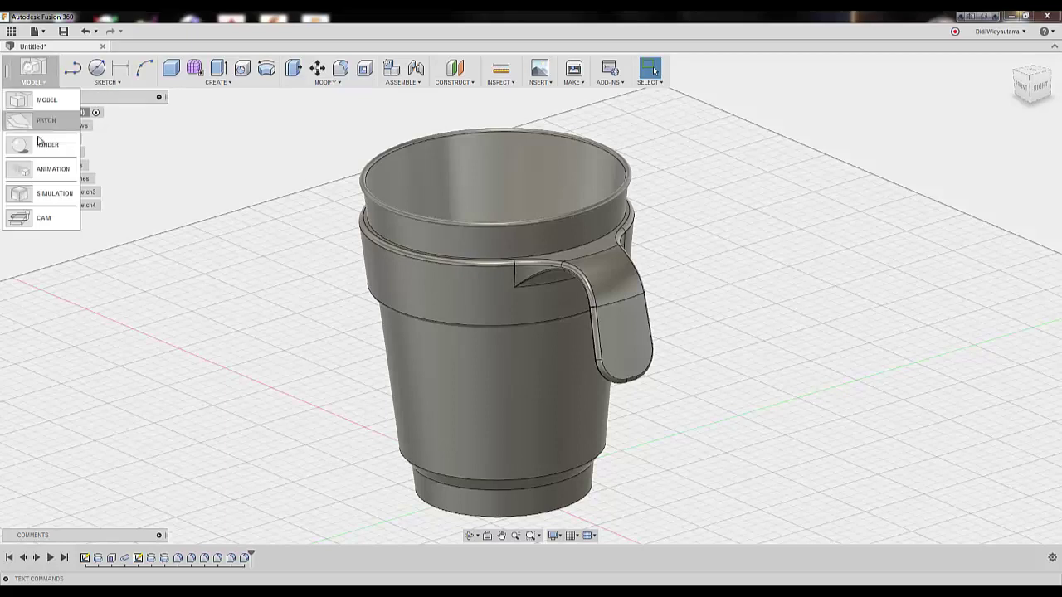
click(46, 146)
scroll(546, 278, down, 3)
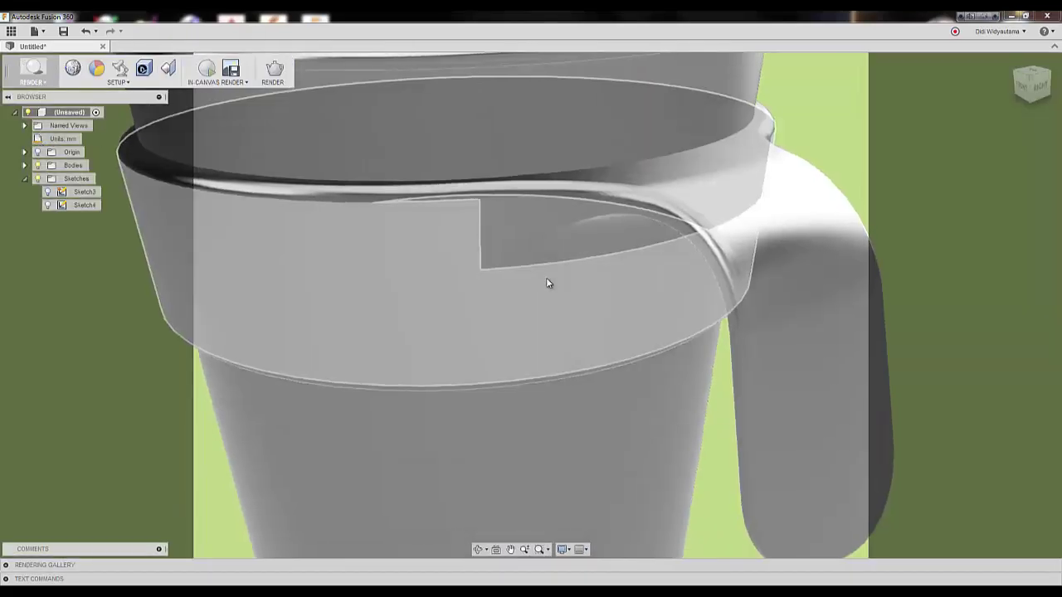
scroll(562, 283, down, 3)
scroll(563, 283, down, 2)
scroll(563, 283, down, 2)
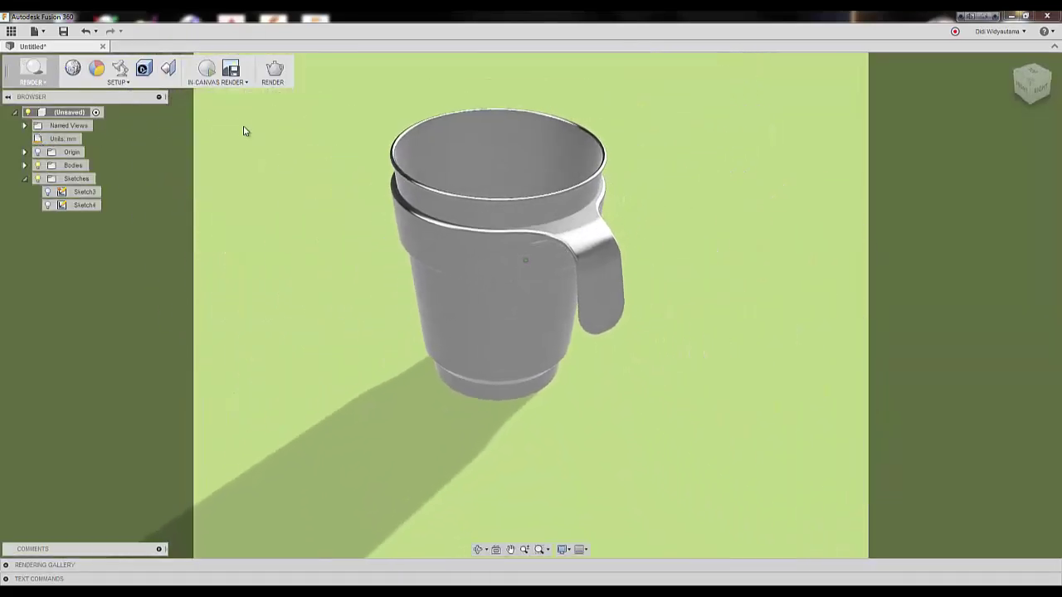
Set the scene background to Environment instead of solid green.
click(120, 70)
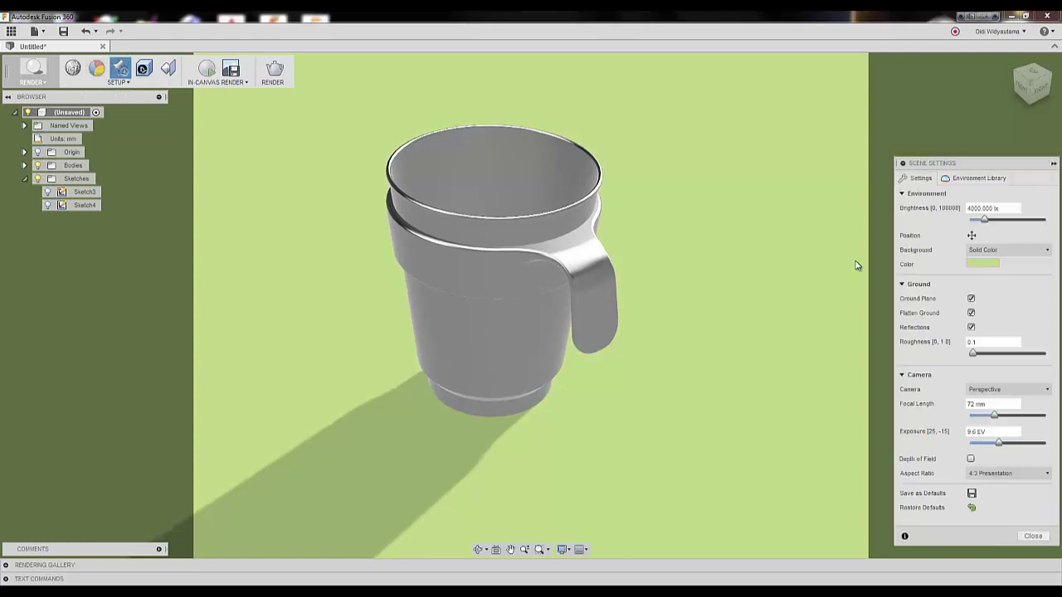
click(998, 250)
click(971, 274)
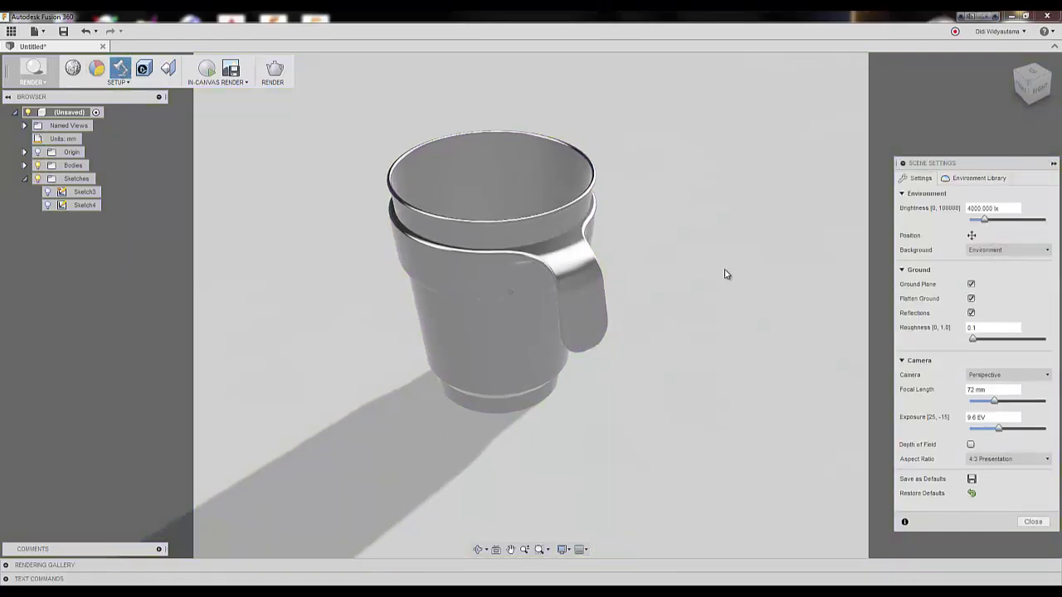
click(1033, 521)
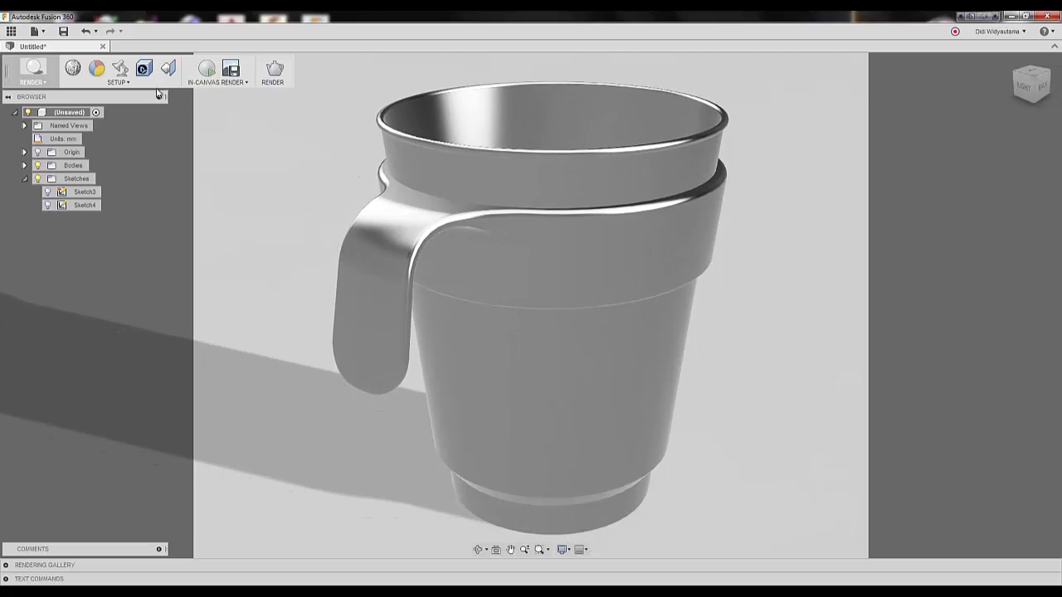
Apply the Plastic - Glossy (Red) appearance to the handle sleeve.
click(96, 68)
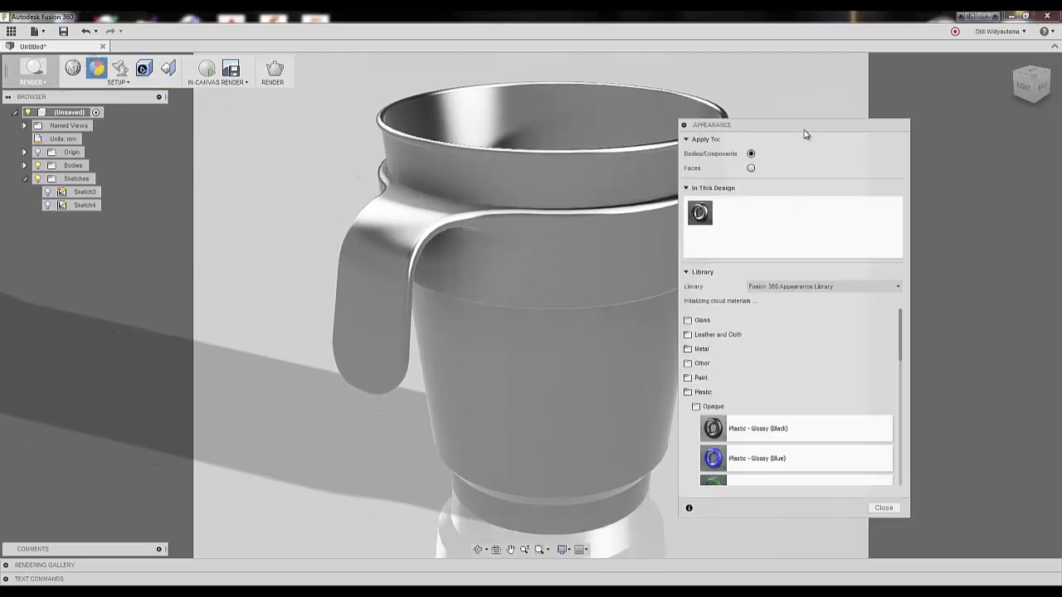
drag(804, 133, 951, 113)
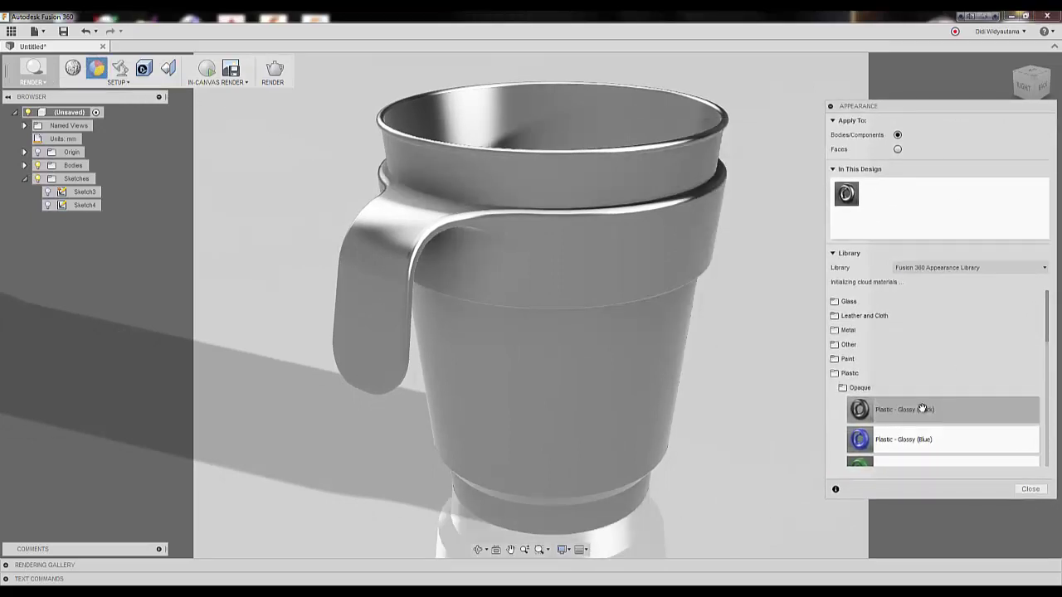
scroll(923, 409, down, 3)
scroll(923, 402, down, 1)
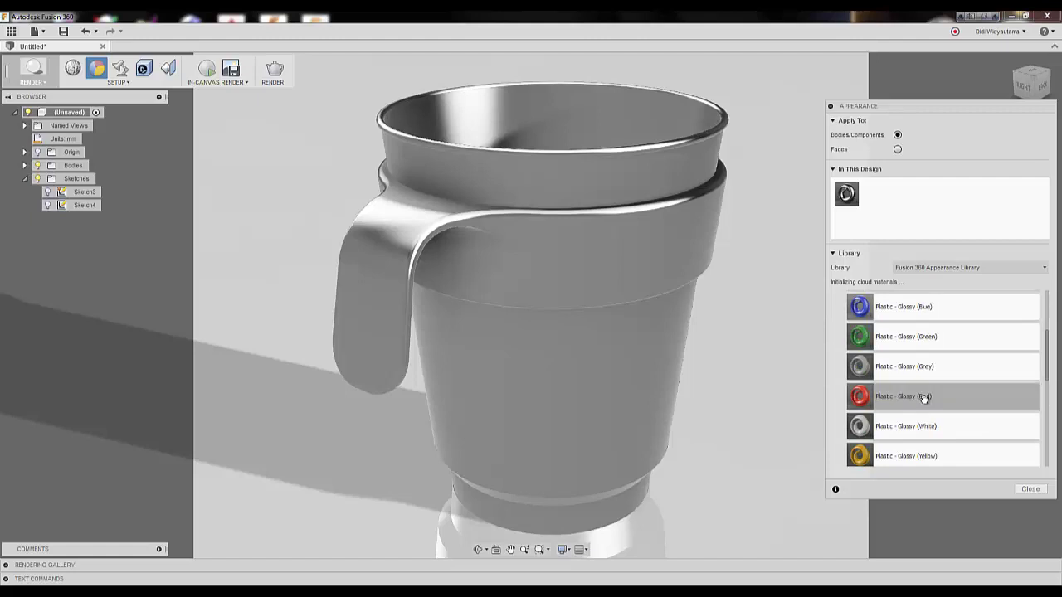
drag(924, 397, 495, 264)
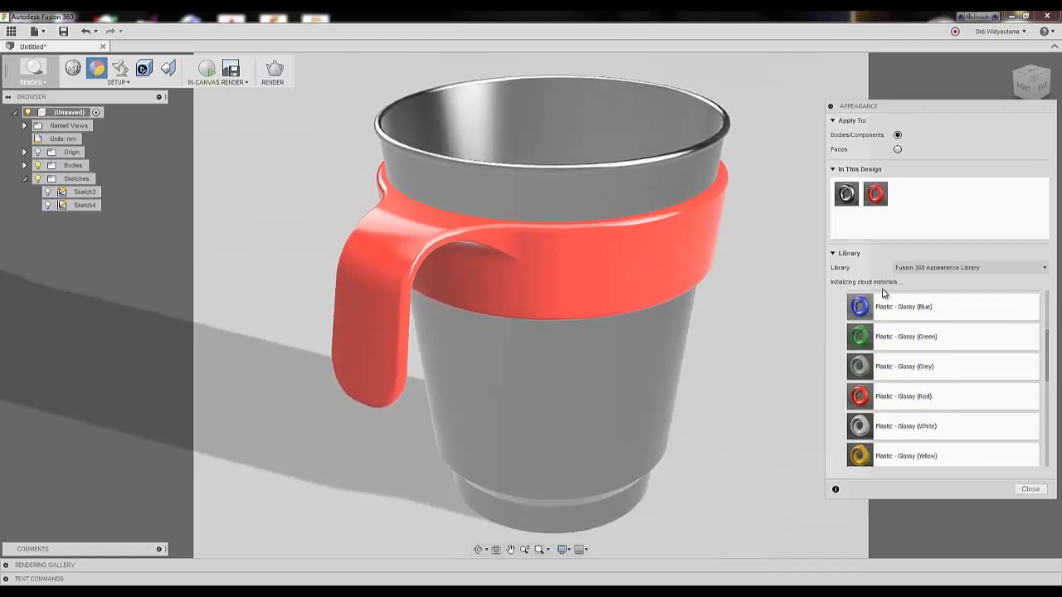
drag(1046, 355, 1050, 316)
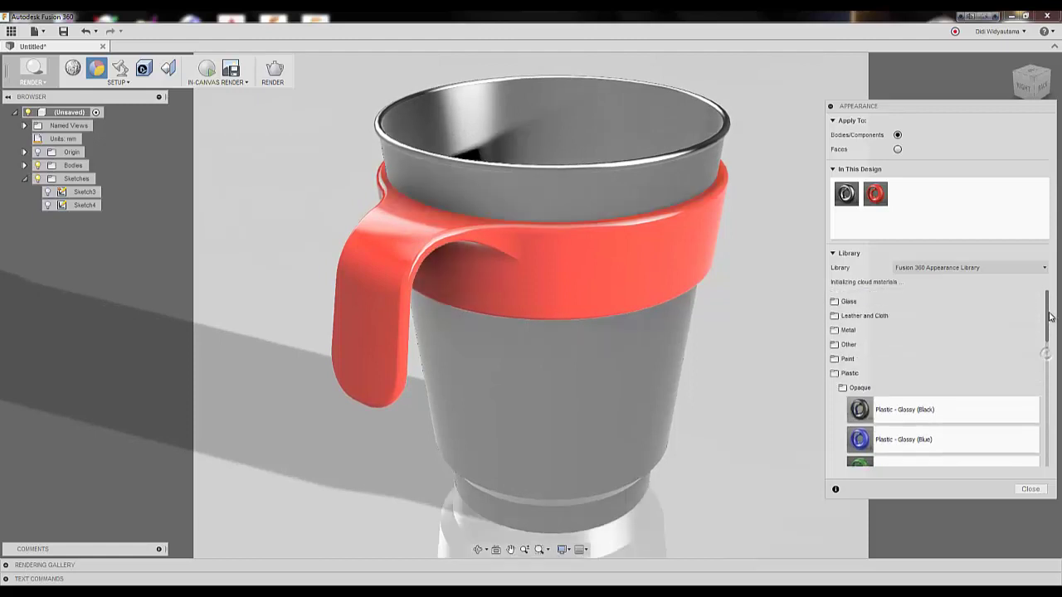
Apply the Other > Paper > Paper (White) appearance to the cup body.
click(856, 388)
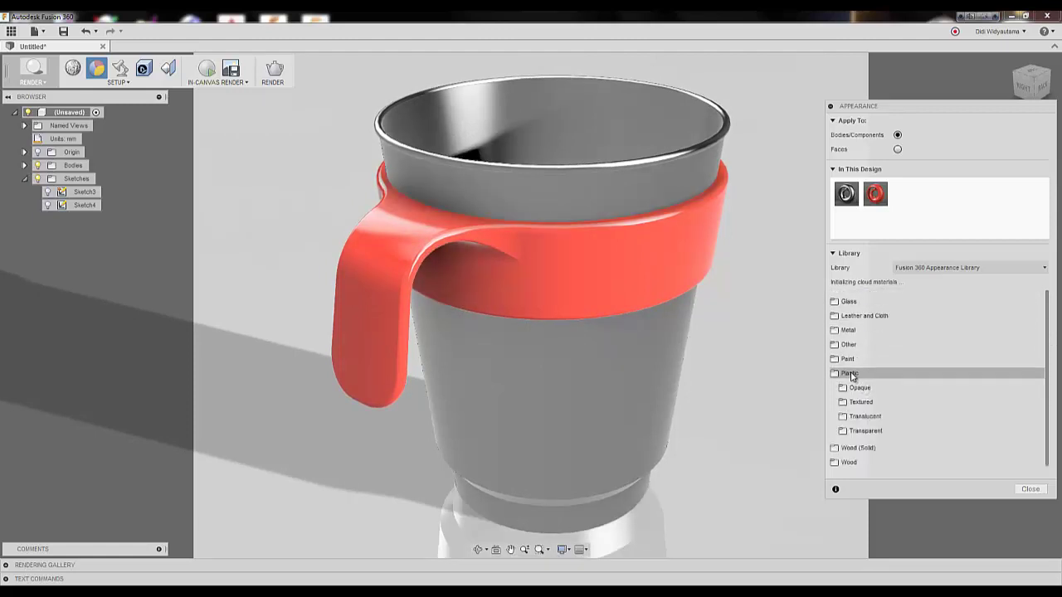
click(852, 373)
click(848, 344)
scroll(866, 373, down, 2)
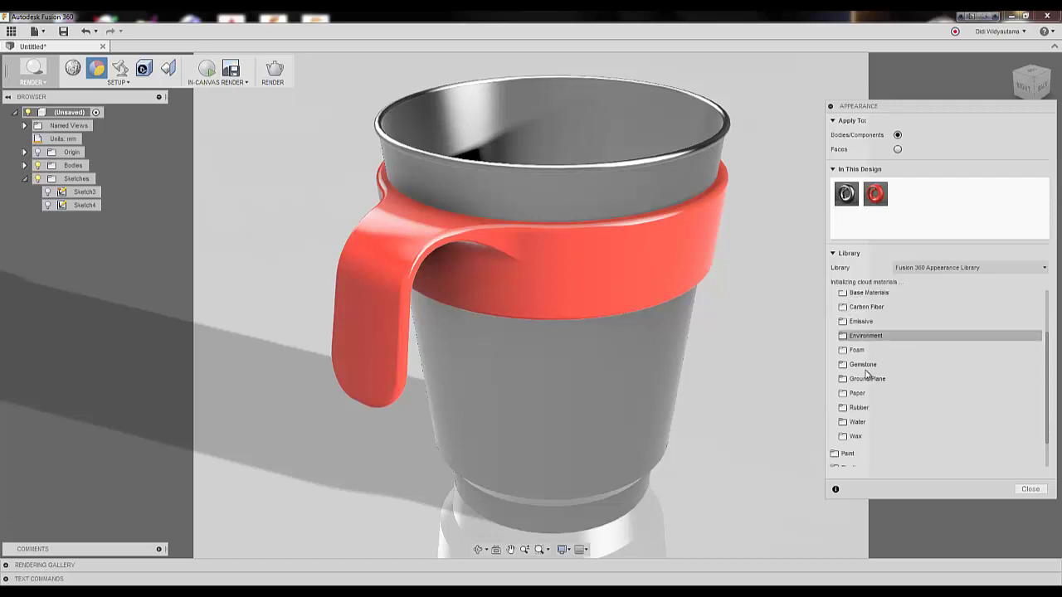
click(869, 393)
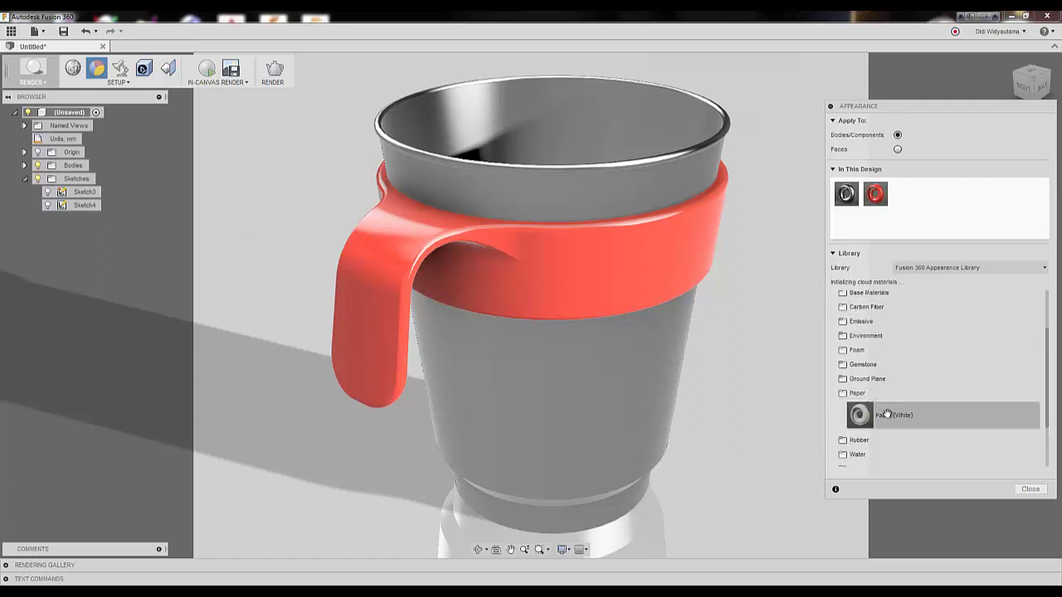
drag(886, 413, 629, 375)
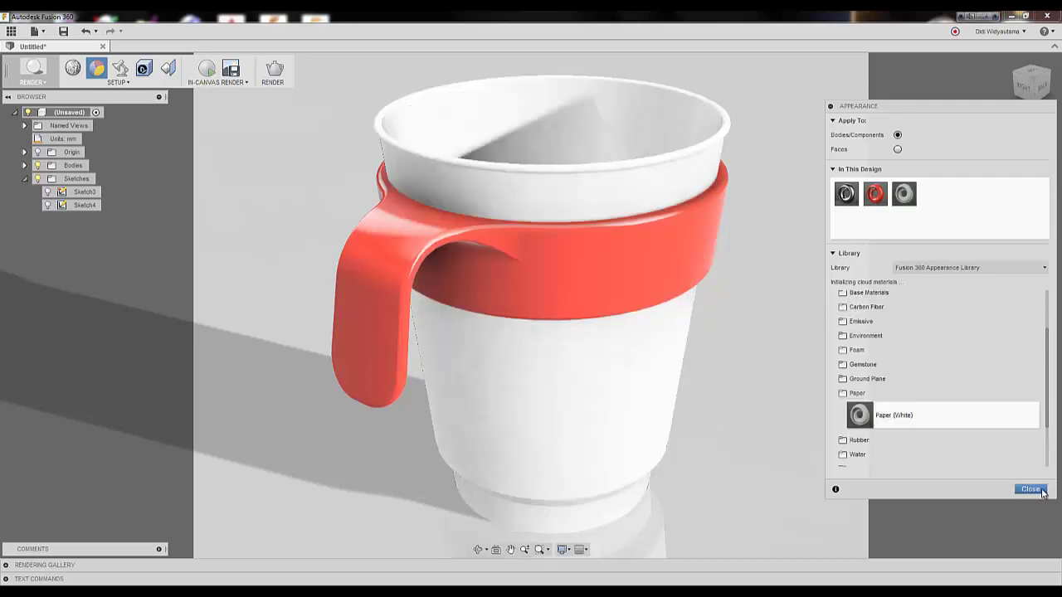
click(1041, 491)
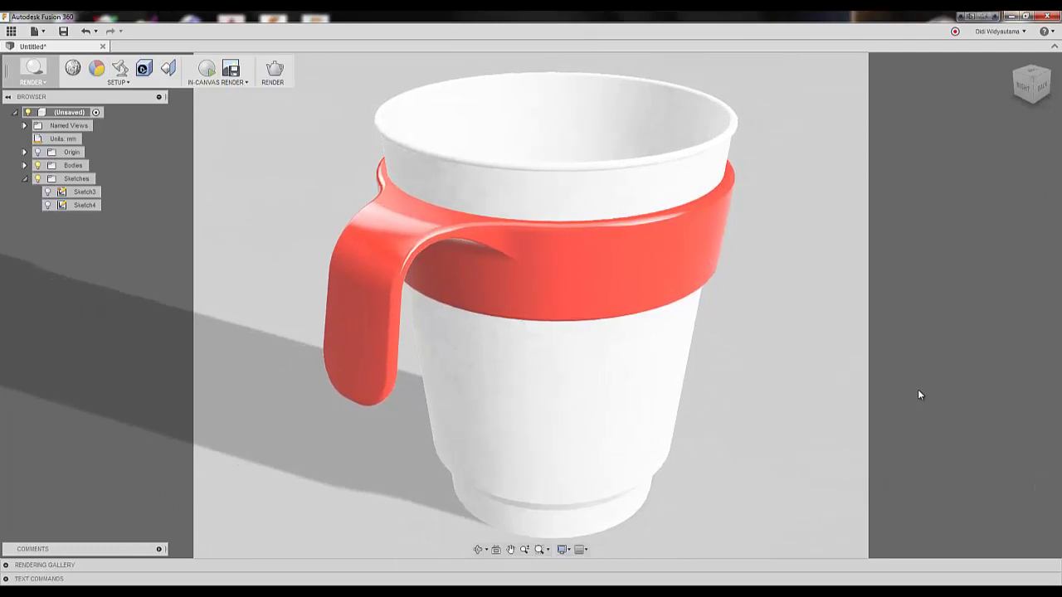
Start an in-canvas render of the red-sleeved white paper cup.
click(209, 69)
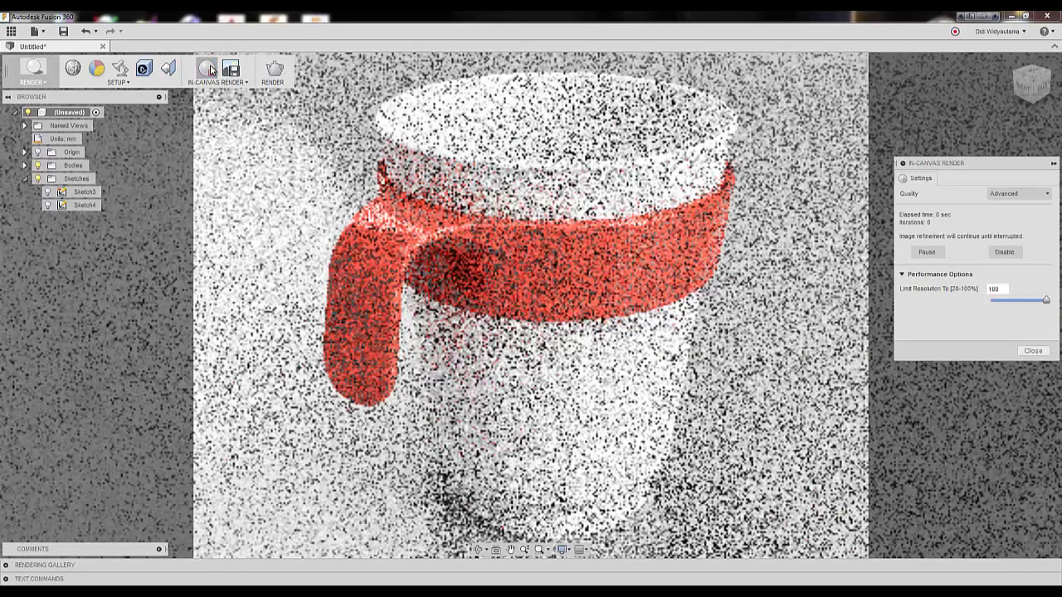